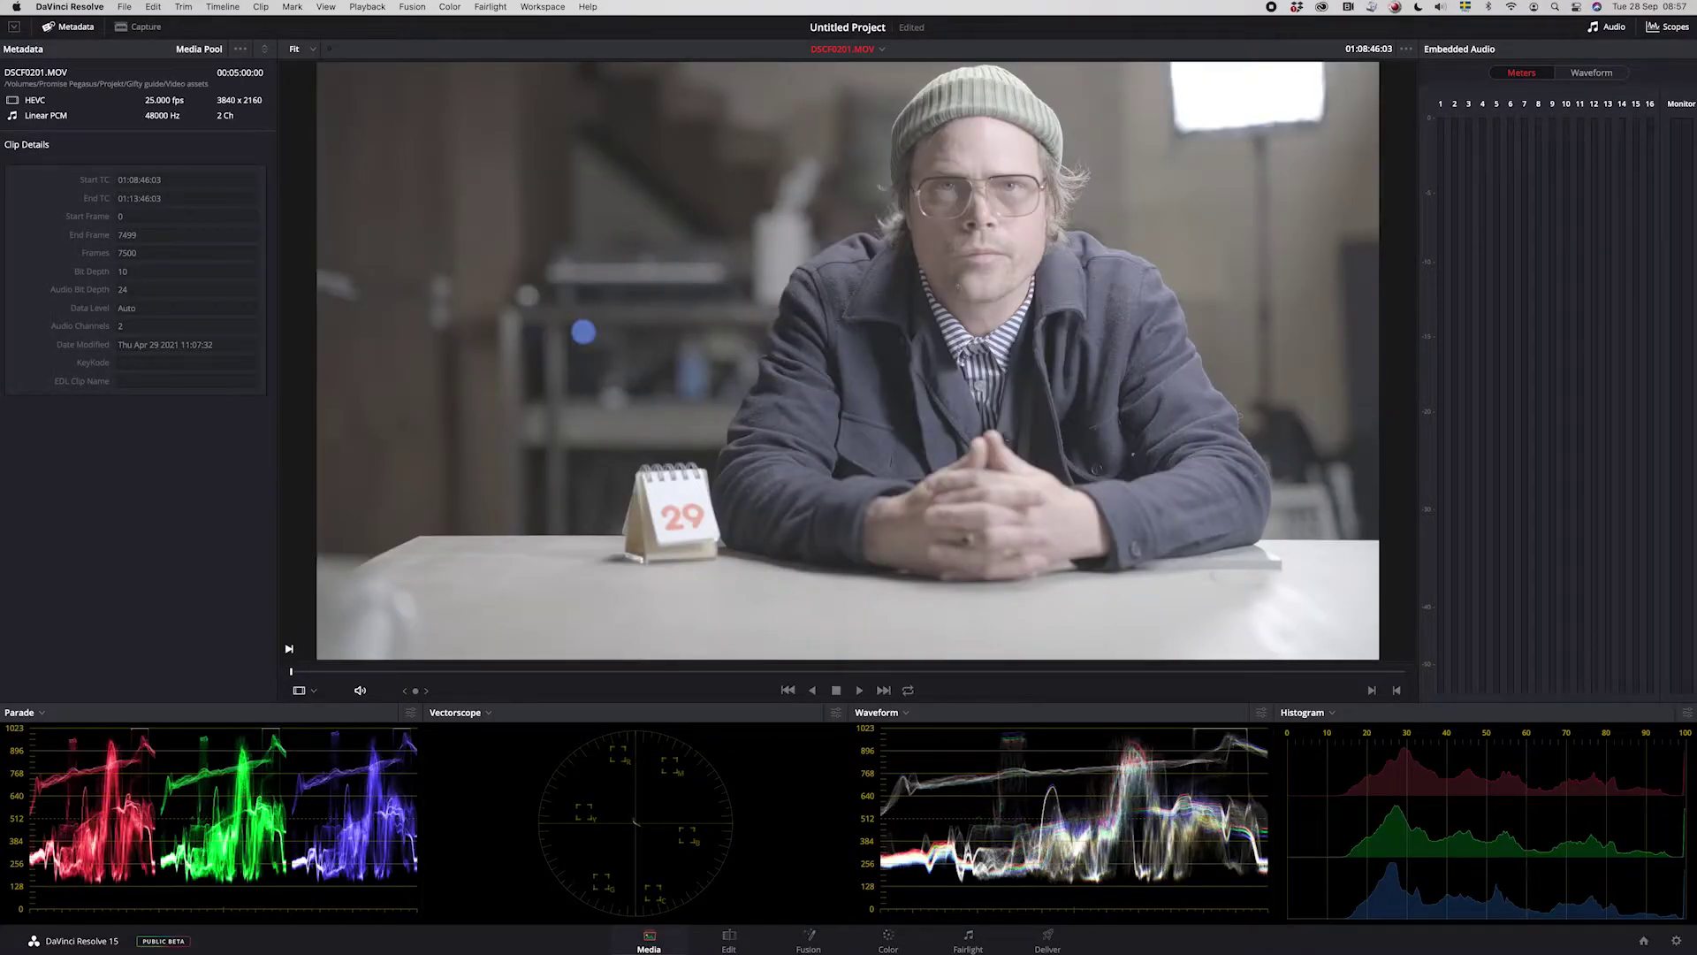
- Go to the Edit page and place the DSCF0201.MOV clip at the start of a new timeline
{"action": "scroll", "coordinate": [959, 382], "scroll_direction": "up", "scroll_amount": 3}
{"action": "scroll", "coordinate": [957, 382], "scroll_direction": "down", "scroll_amount": 4}
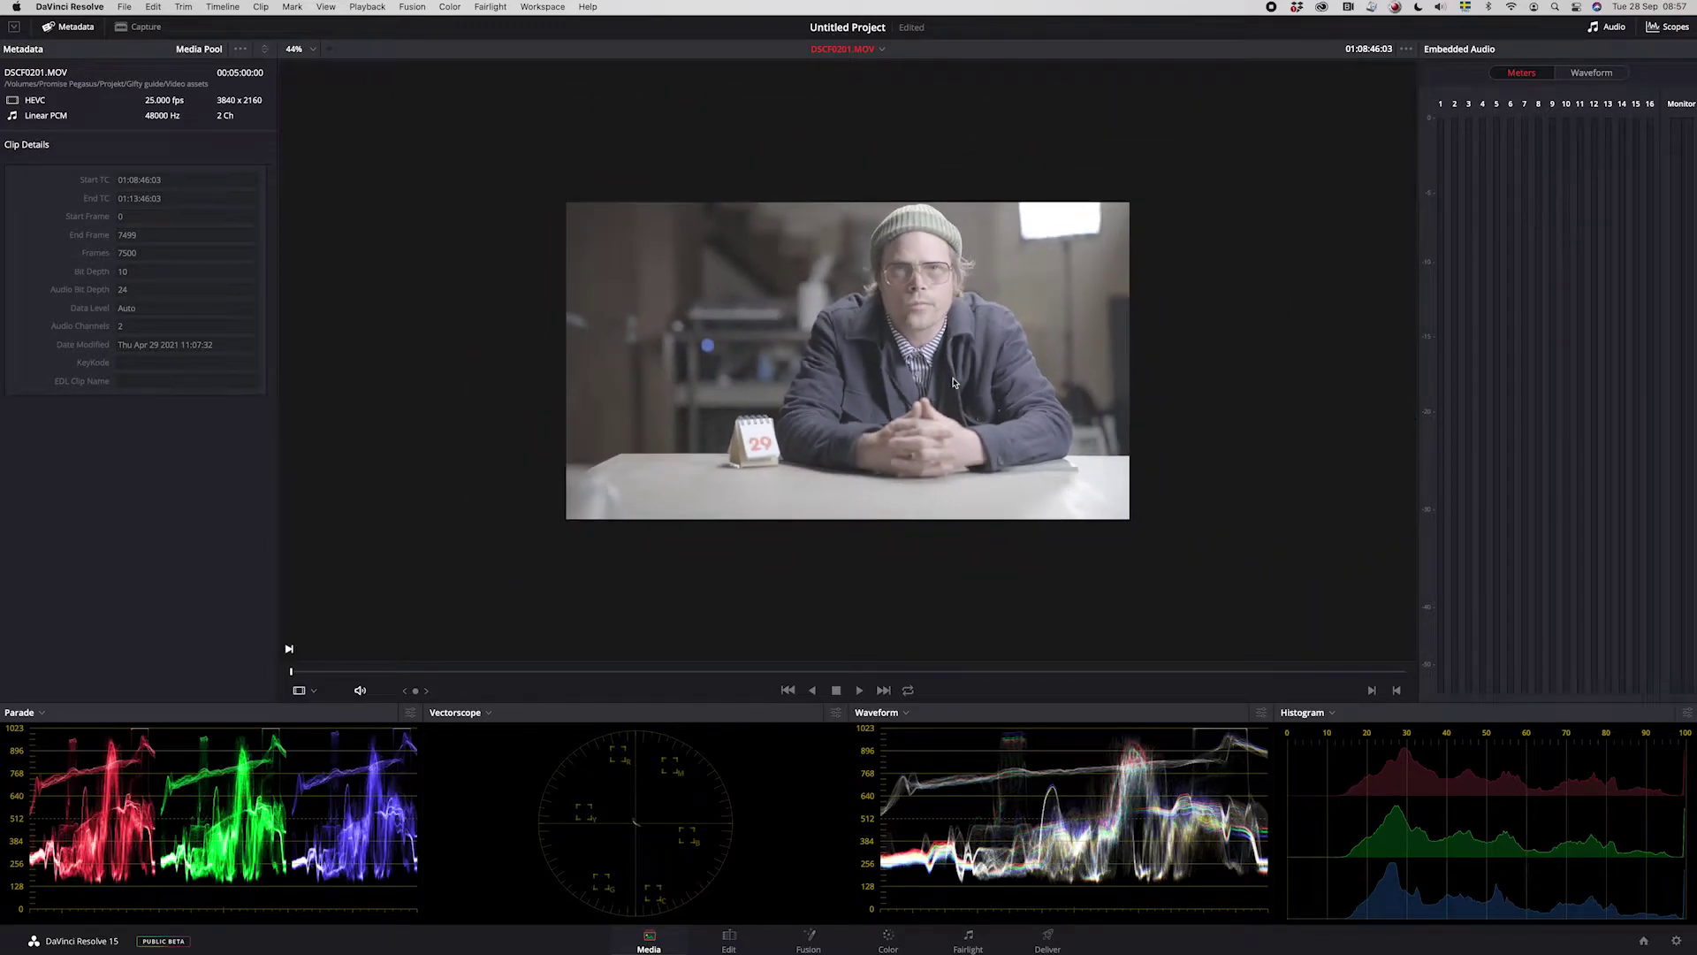
{"action": "scroll", "coordinate": [954, 382], "scroll_direction": "up", "scroll_amount": 2}
{"action": "scroll", "coordinate": [953, 382], "scroll_direction": "down", "scroll_amount": 3}
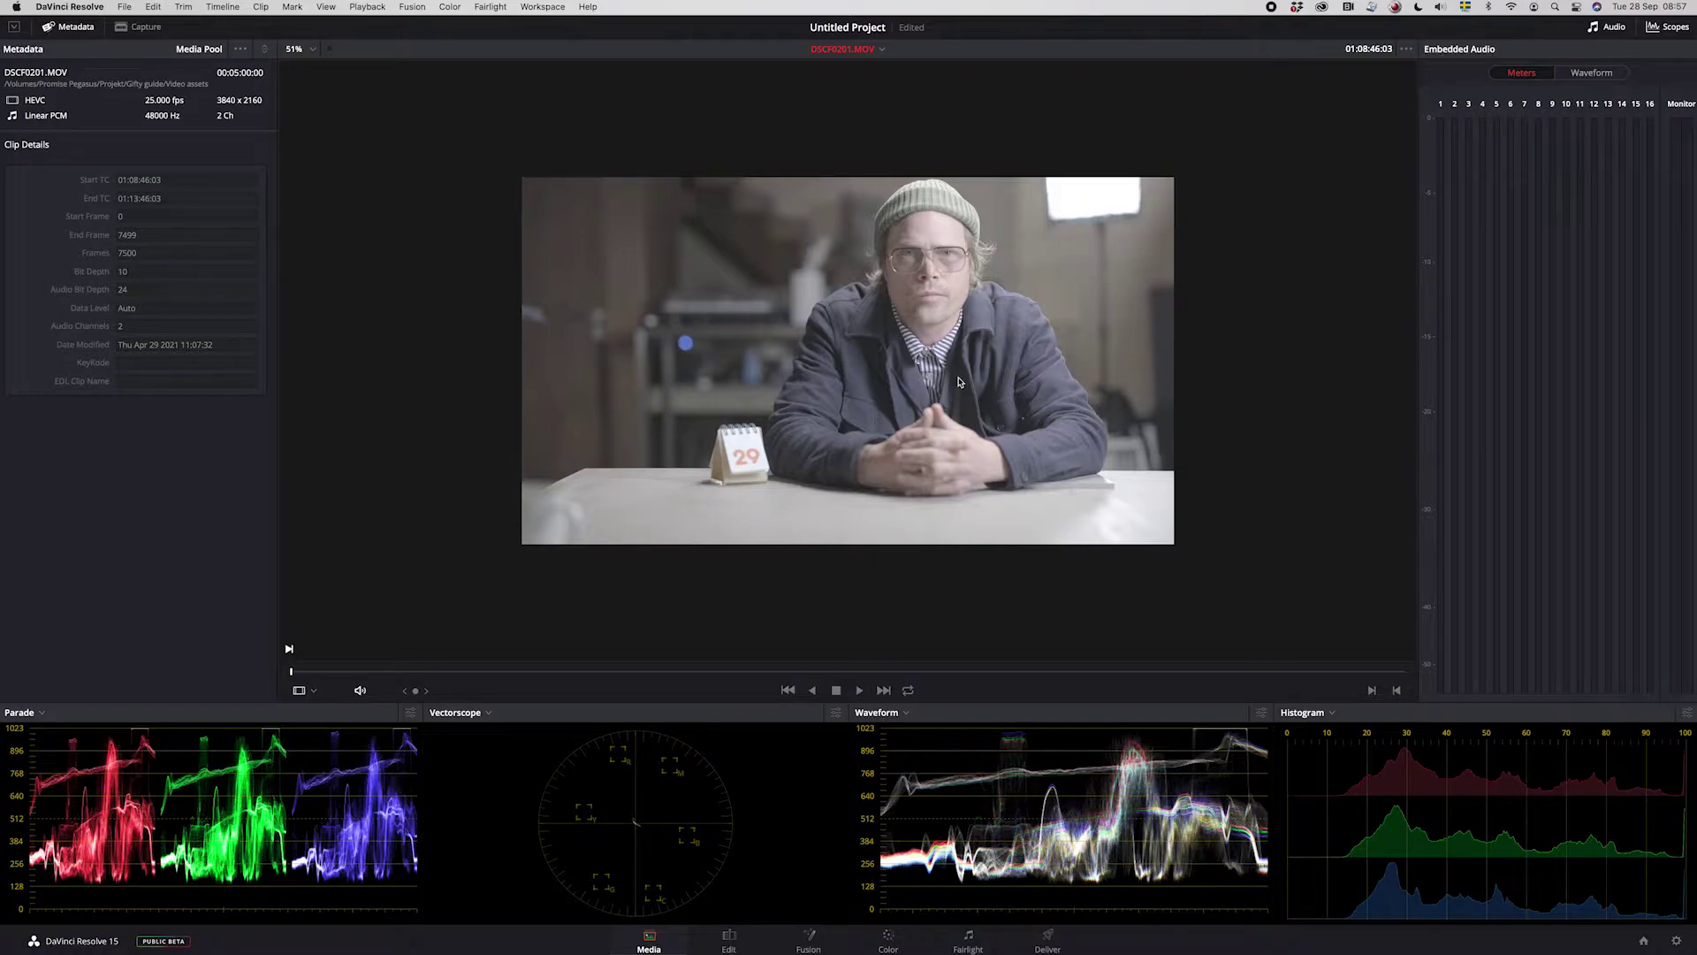
{"action": "left_click", "coordinate": [730, 939]}
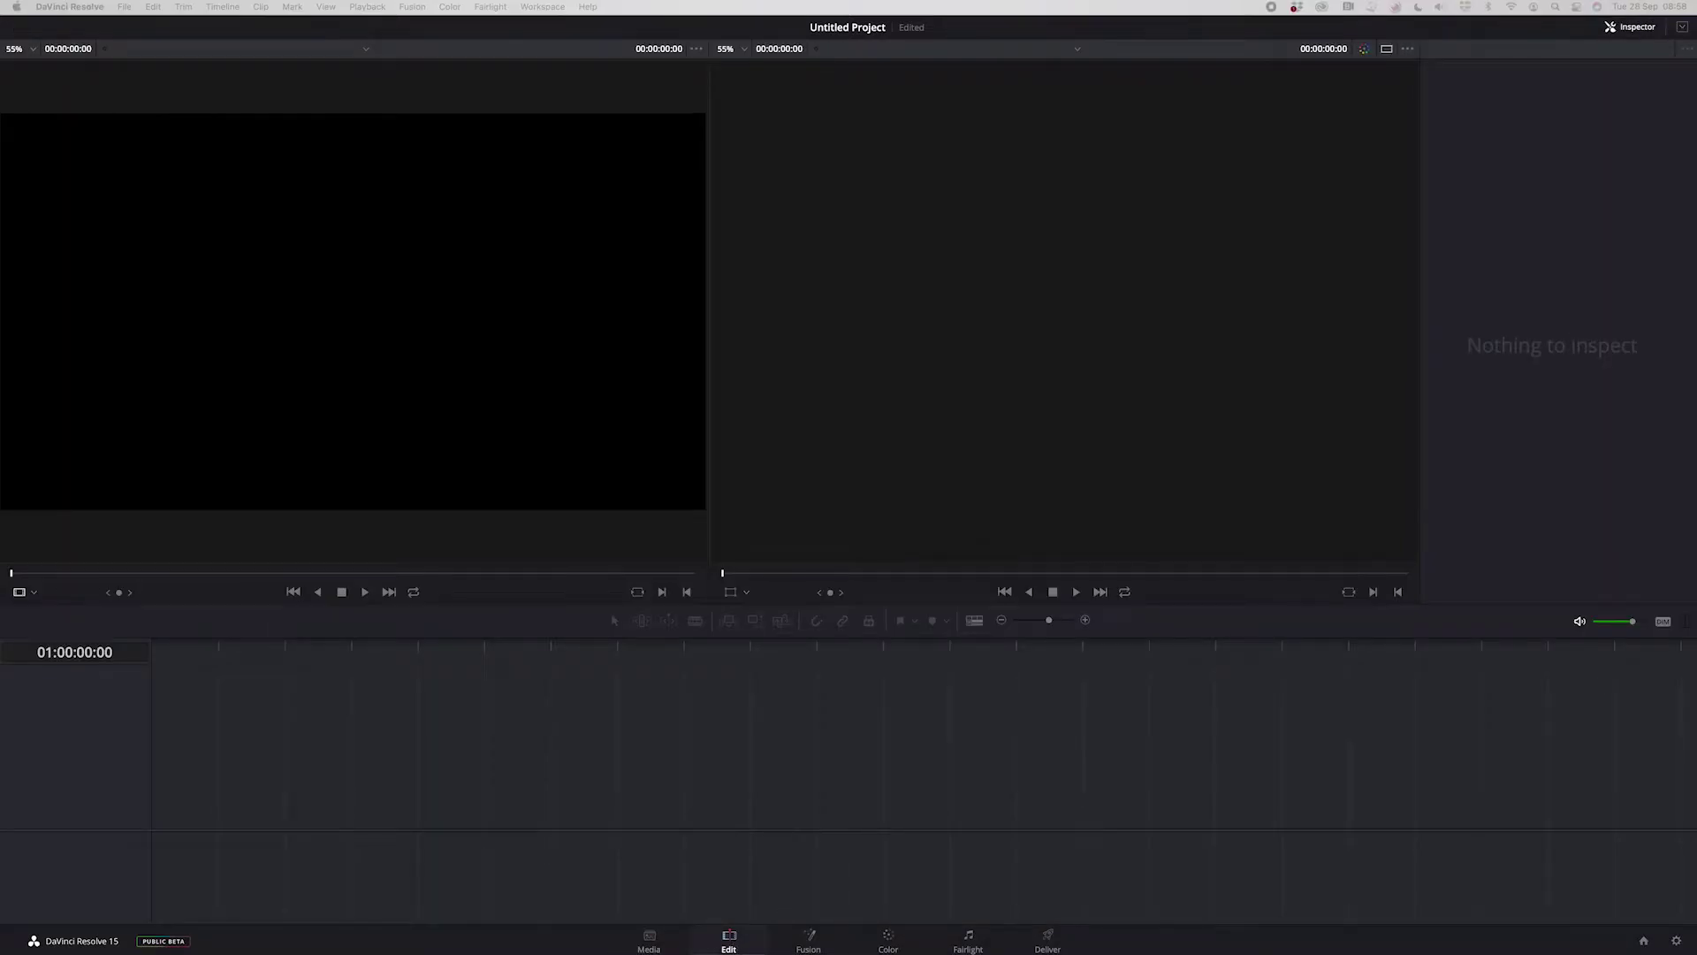
{"action": "left_click_drag", "start_coordinate": [354, 310], "coordinate": [128, 787]}
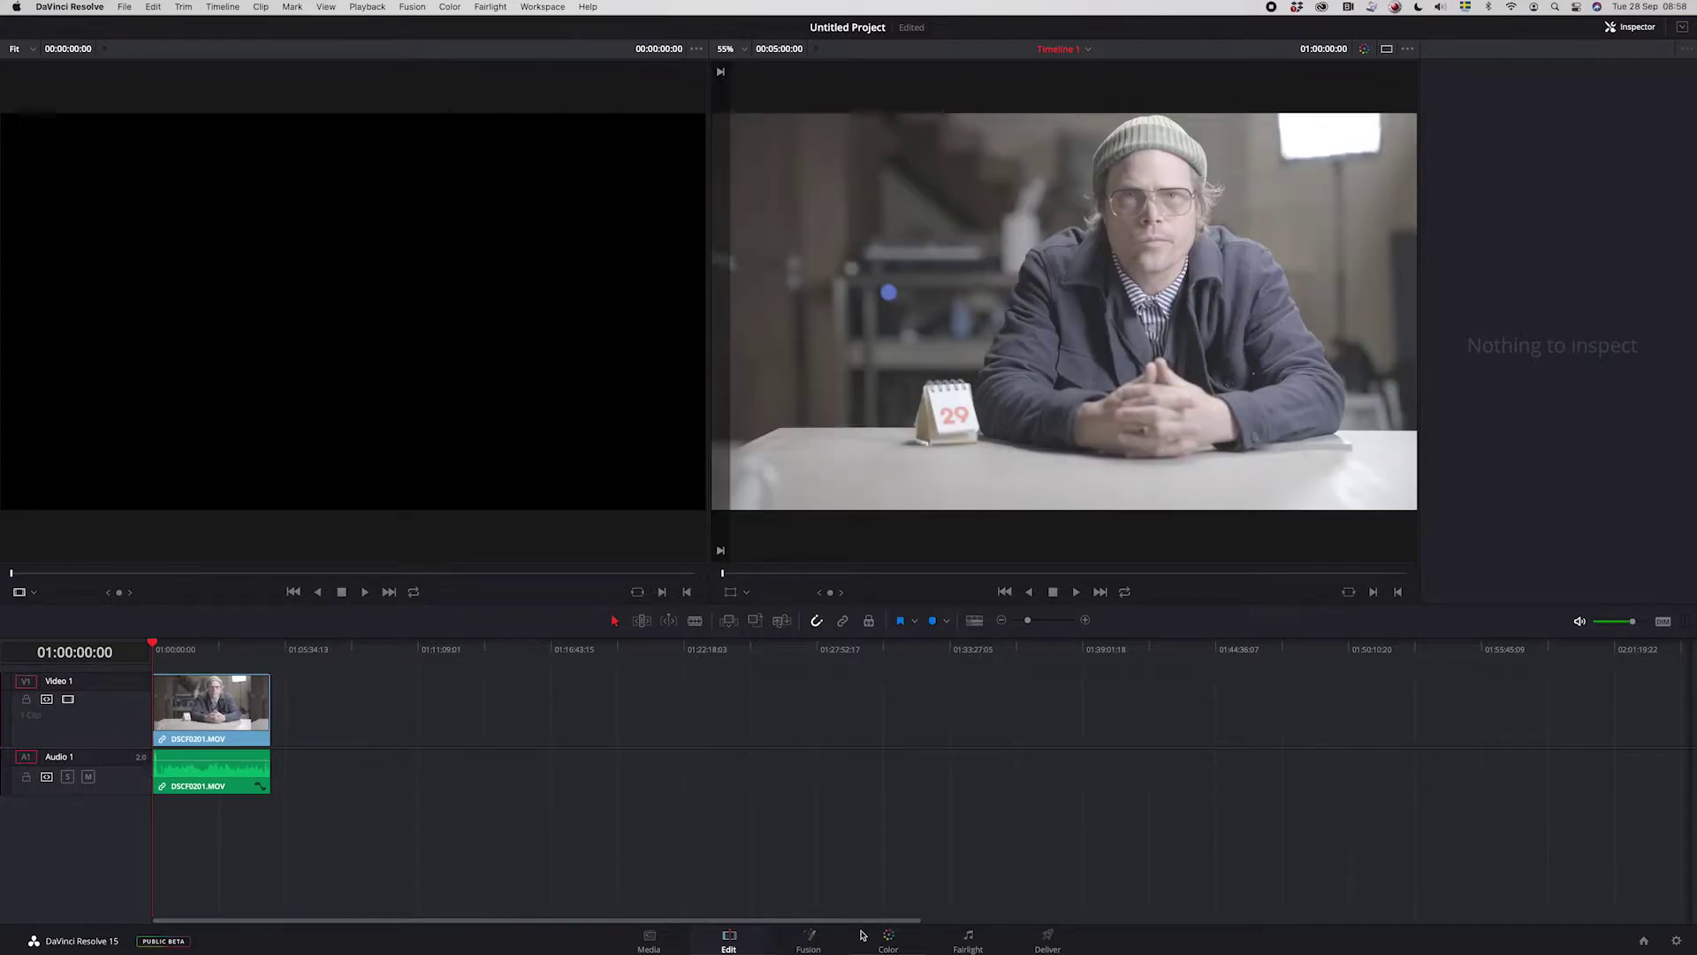
- On the Color page, reposition node 01 nearer the source input and apply the Color Space Transform effect to it
{"action": "left_click", "coordinate": [889, 940]}
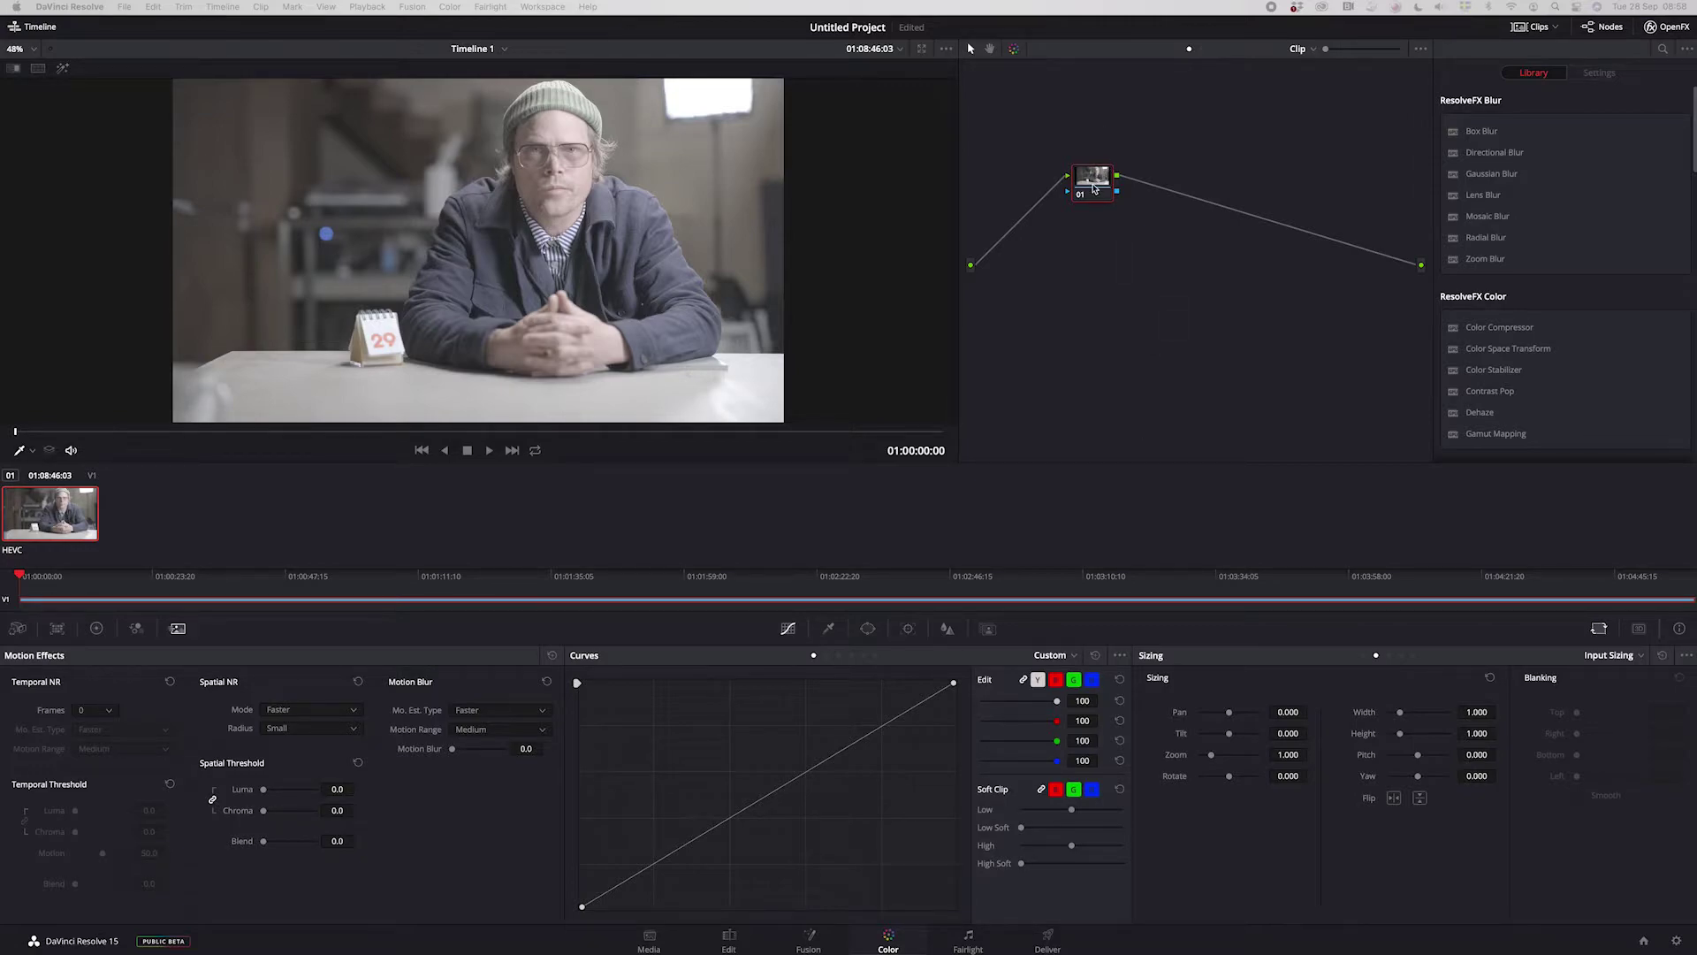
{"action": "left_click_drag", "start_coordinate": [1093, 187], "coordinate": [1047, 215]}
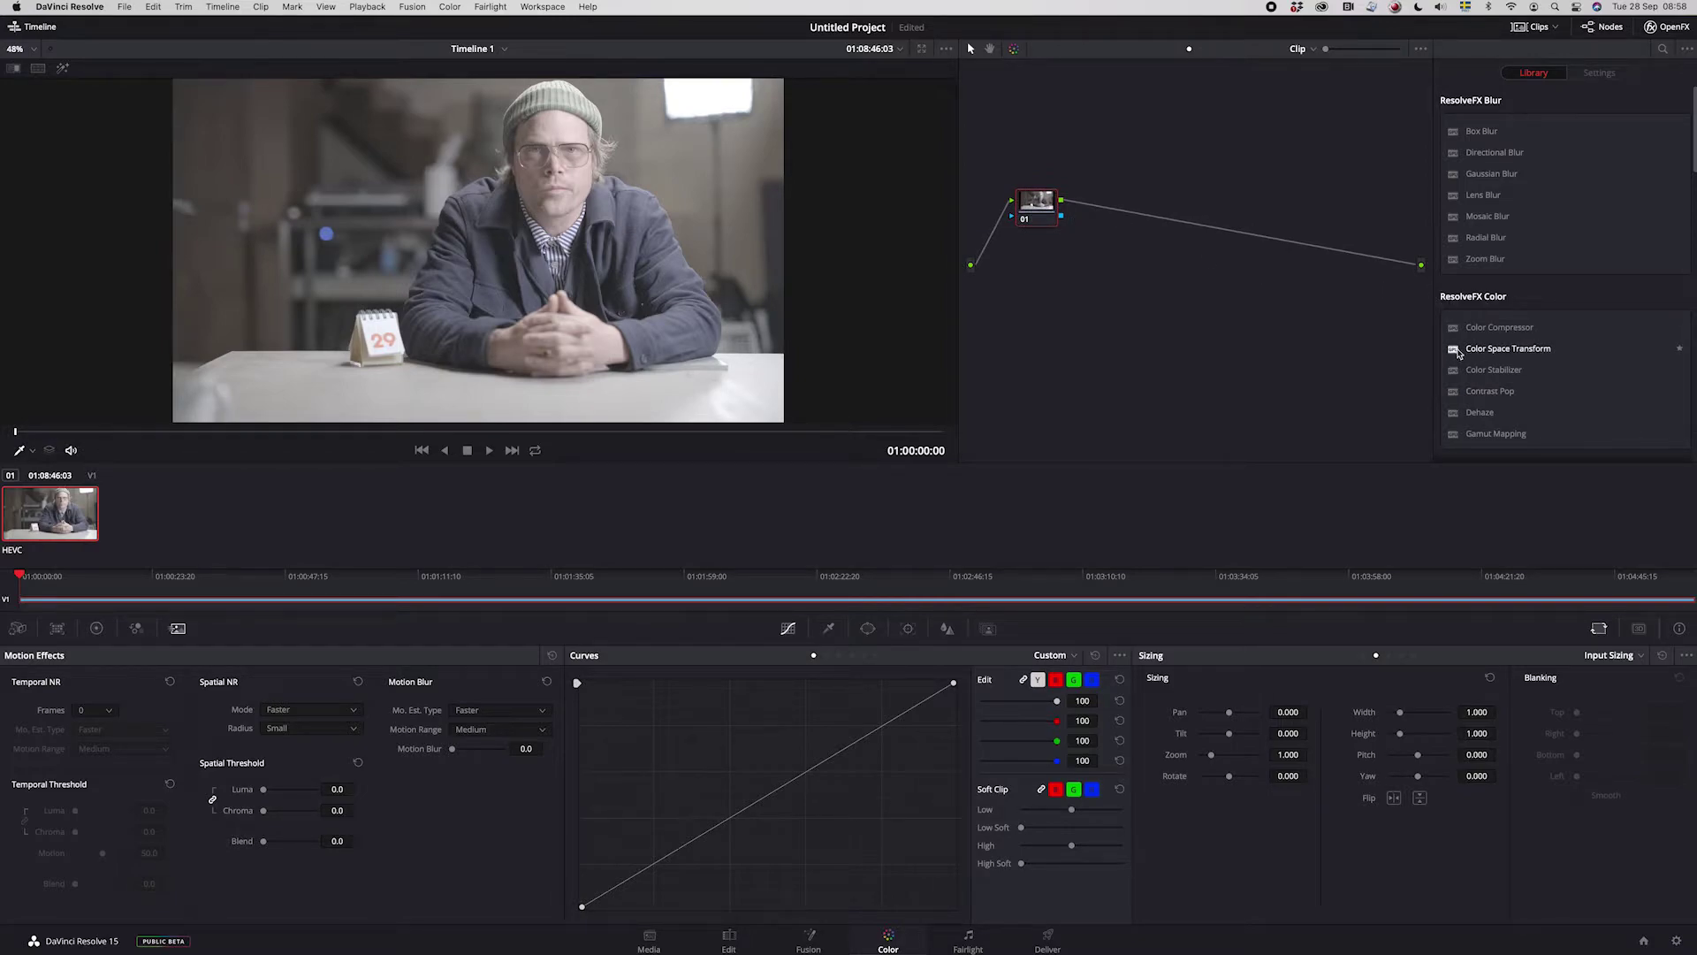
{"action": "left_click_drag", "start_coordinate": [1454, 353], "coordinate": [1026, 214]}
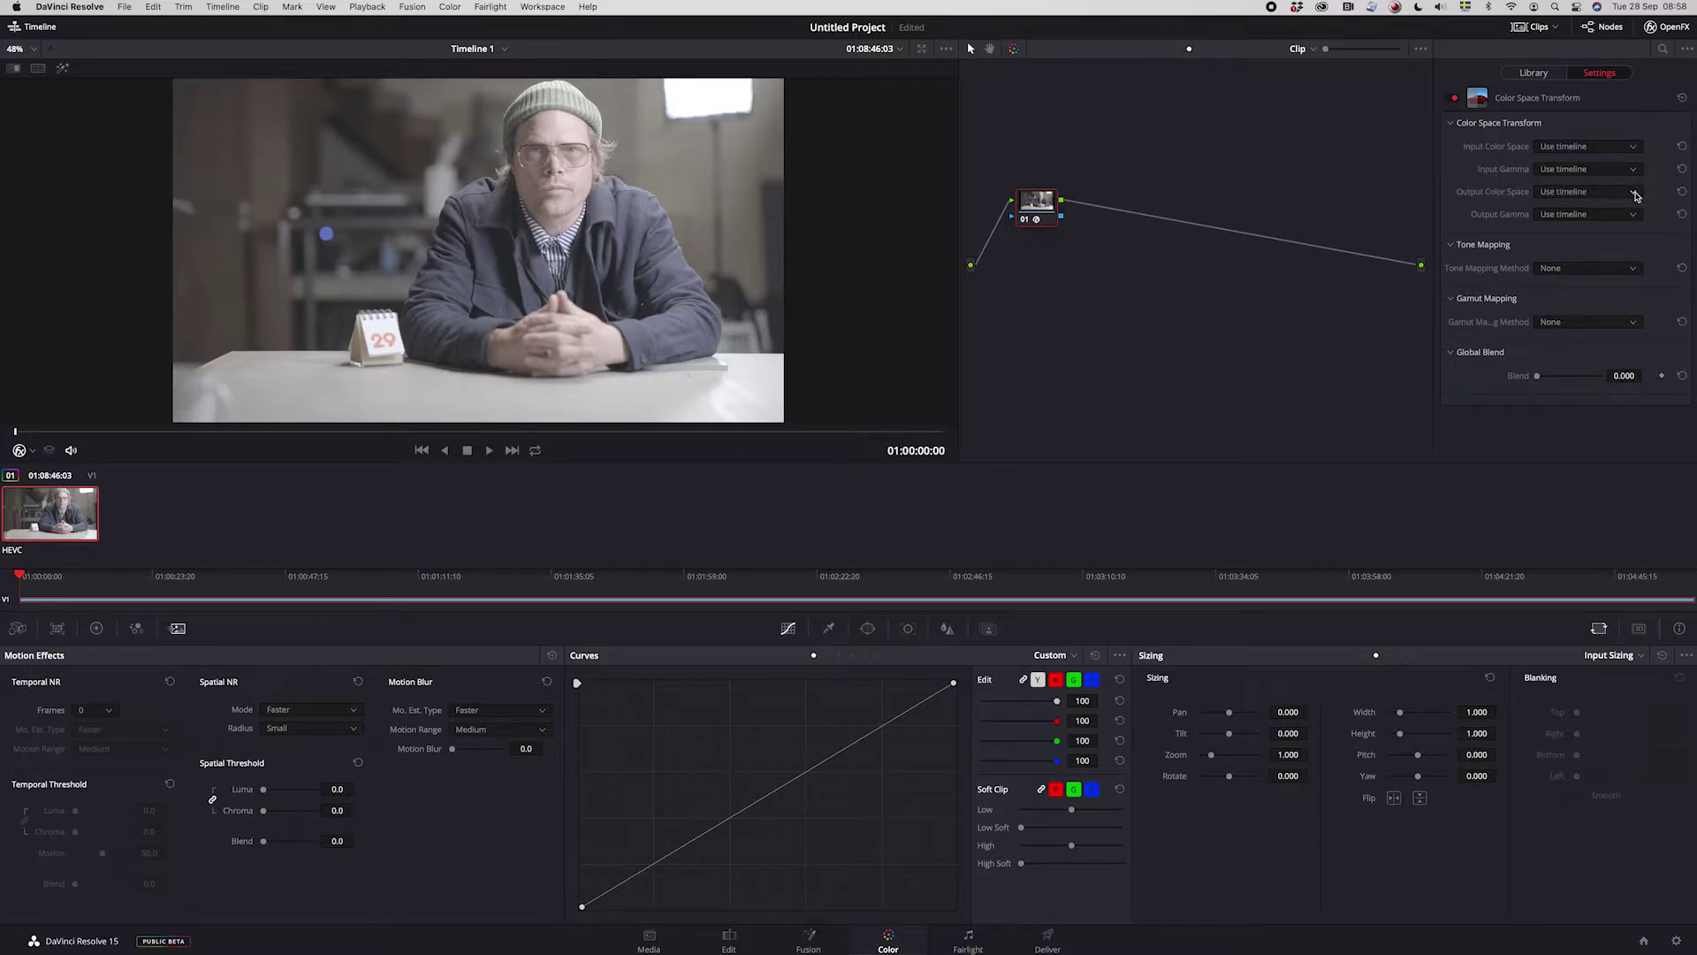
- Set the transform's output color space to ARRI Alexa and its output gamma to ARRI LogC
{"action": "left_click", "coordinate": [1635, 193]}
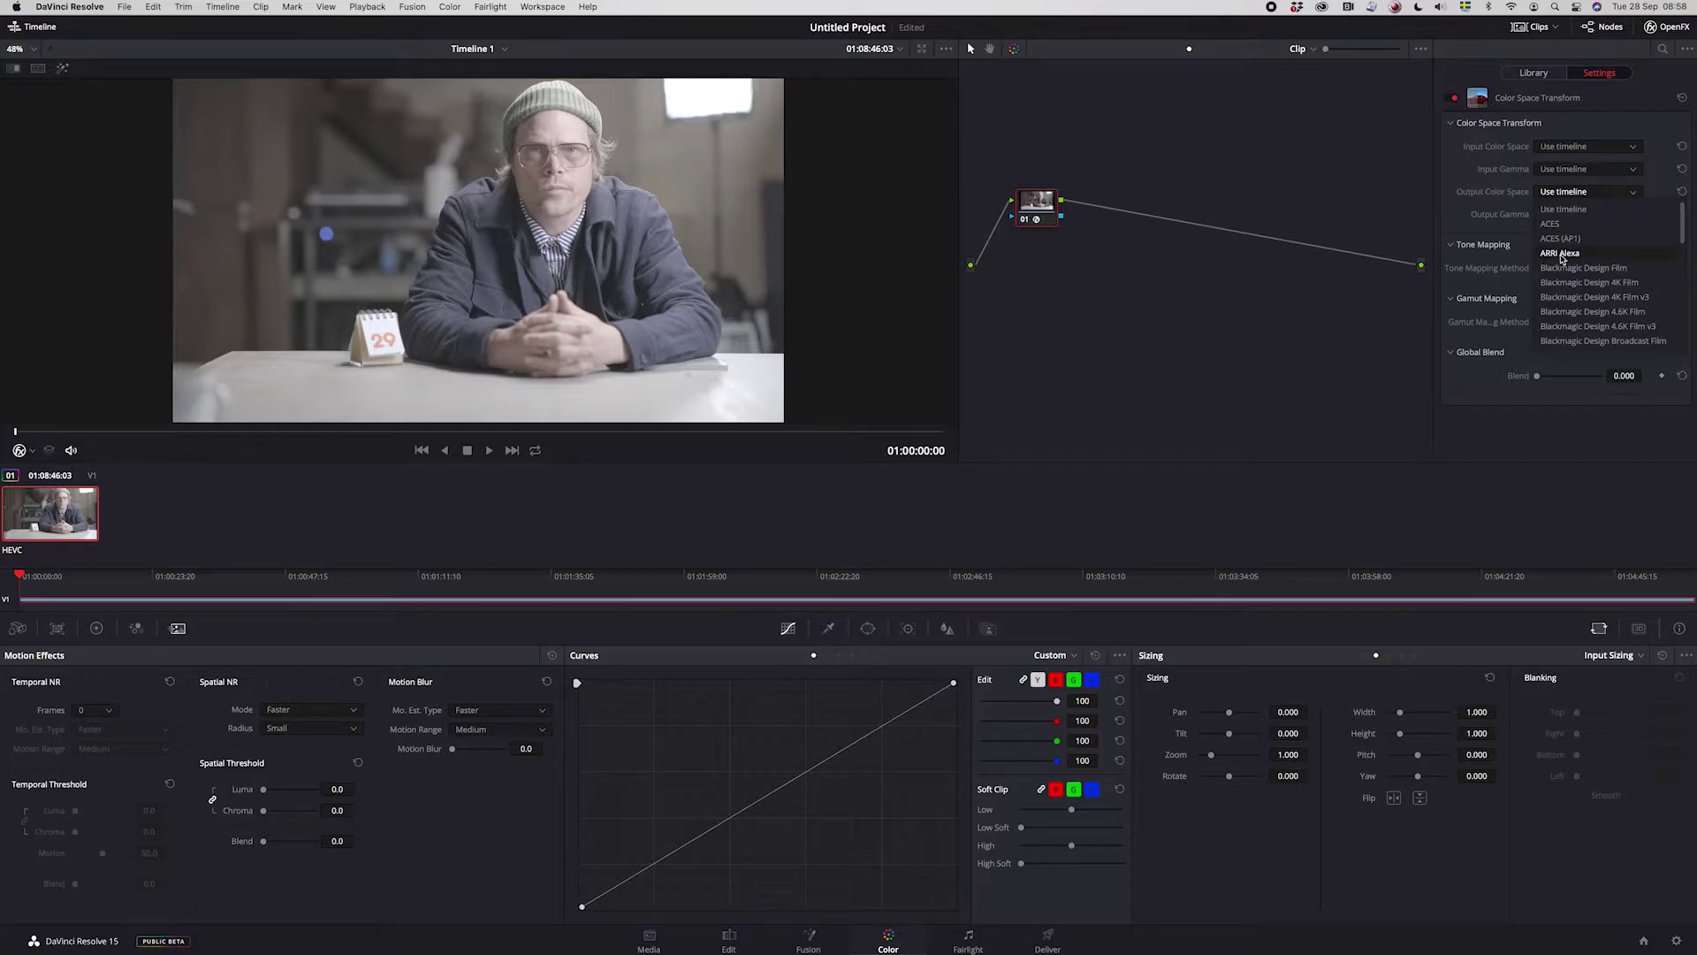
{"action": "left_click", "coordinate": [1561, 255]}
{"action": "left_click", "coordinate": [1631, 215]}
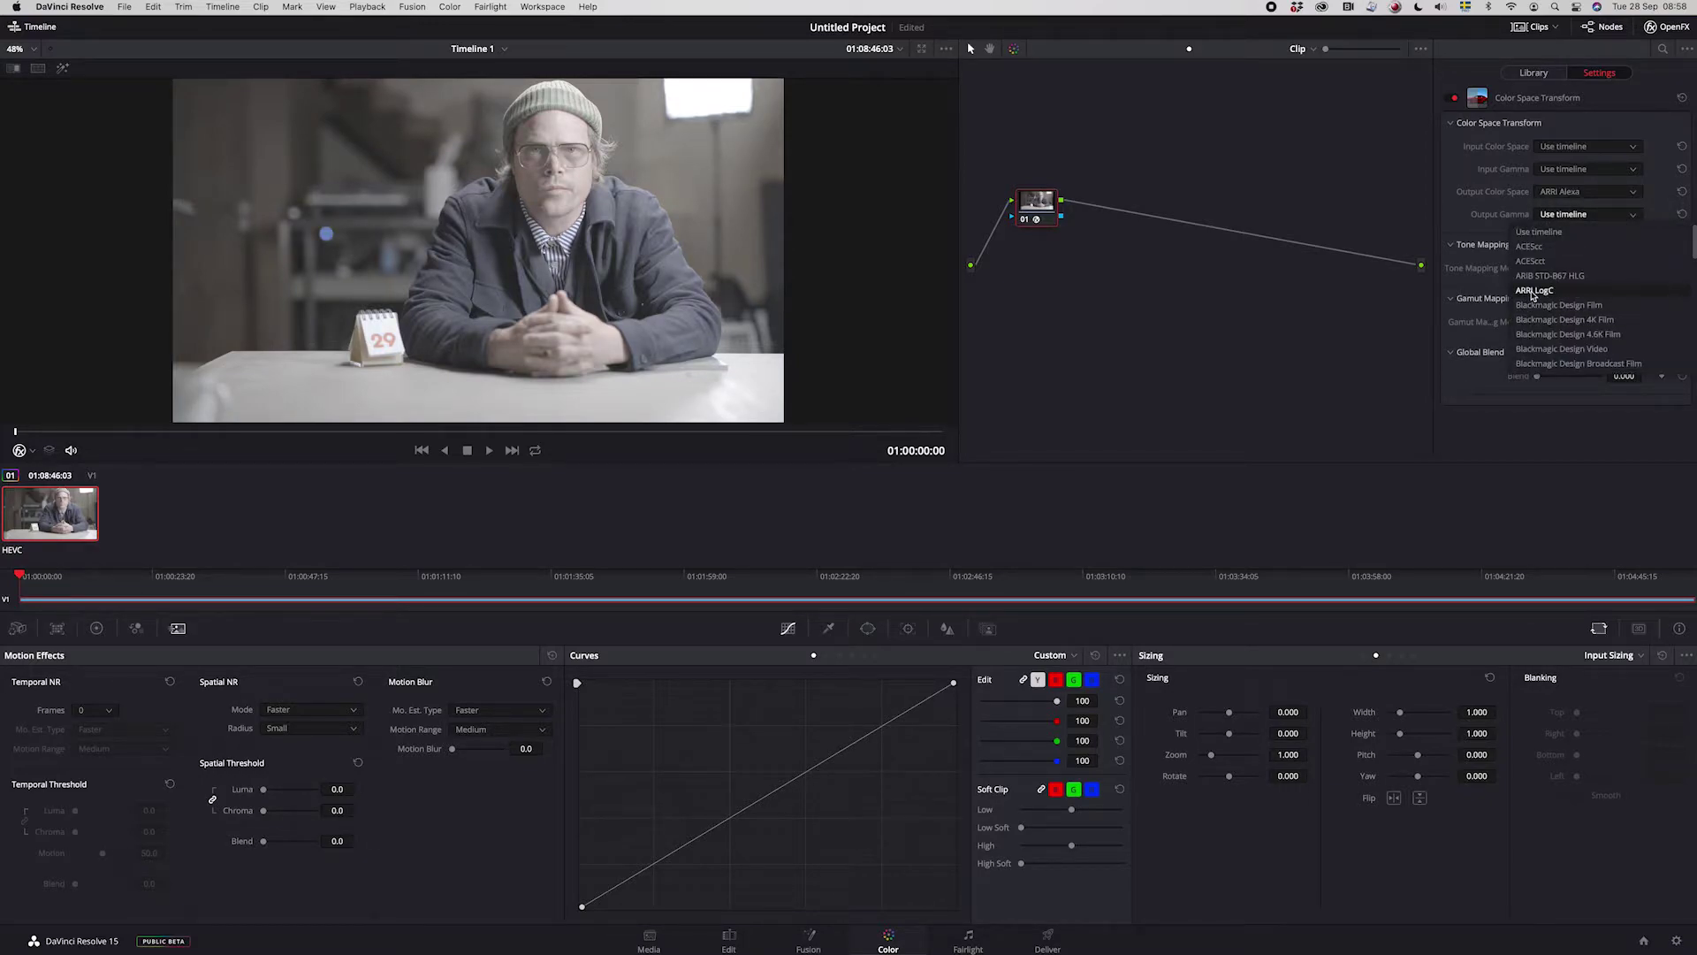
{"action": "left_click", "coordinate": [1534, 291]}
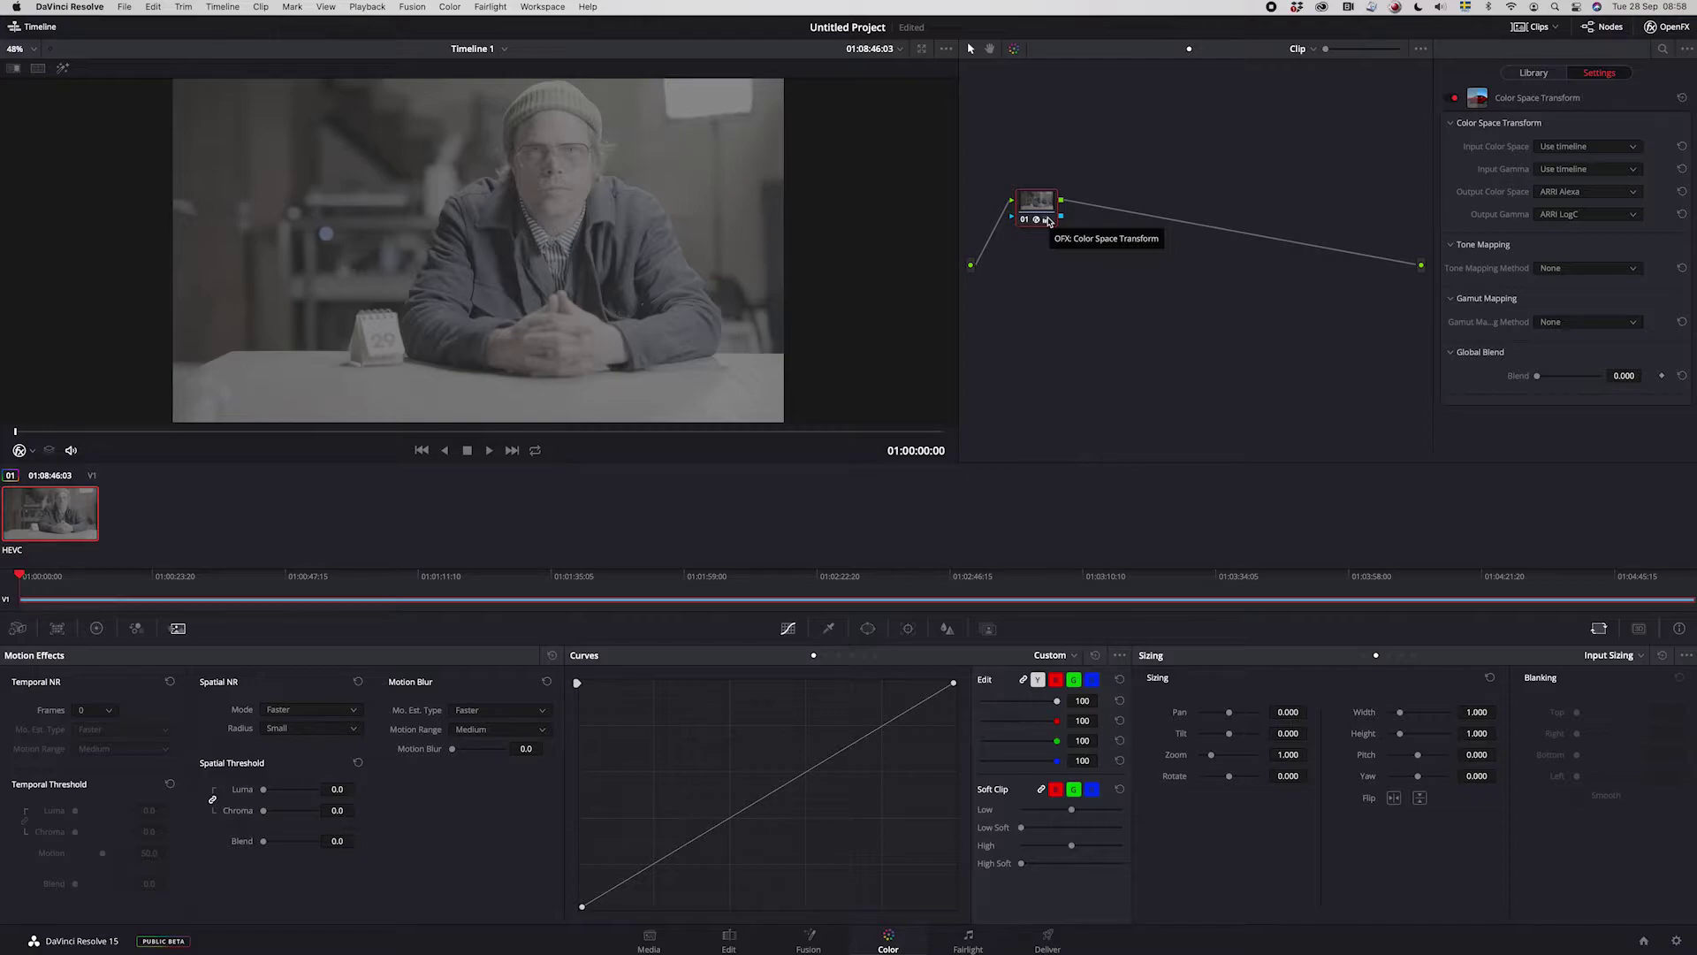
- Compare the image with node 01's color space transform switched off and on
{"action": "key", "text": "ctrl+d"}
{"action": "key", "text": "ctrl+d"}
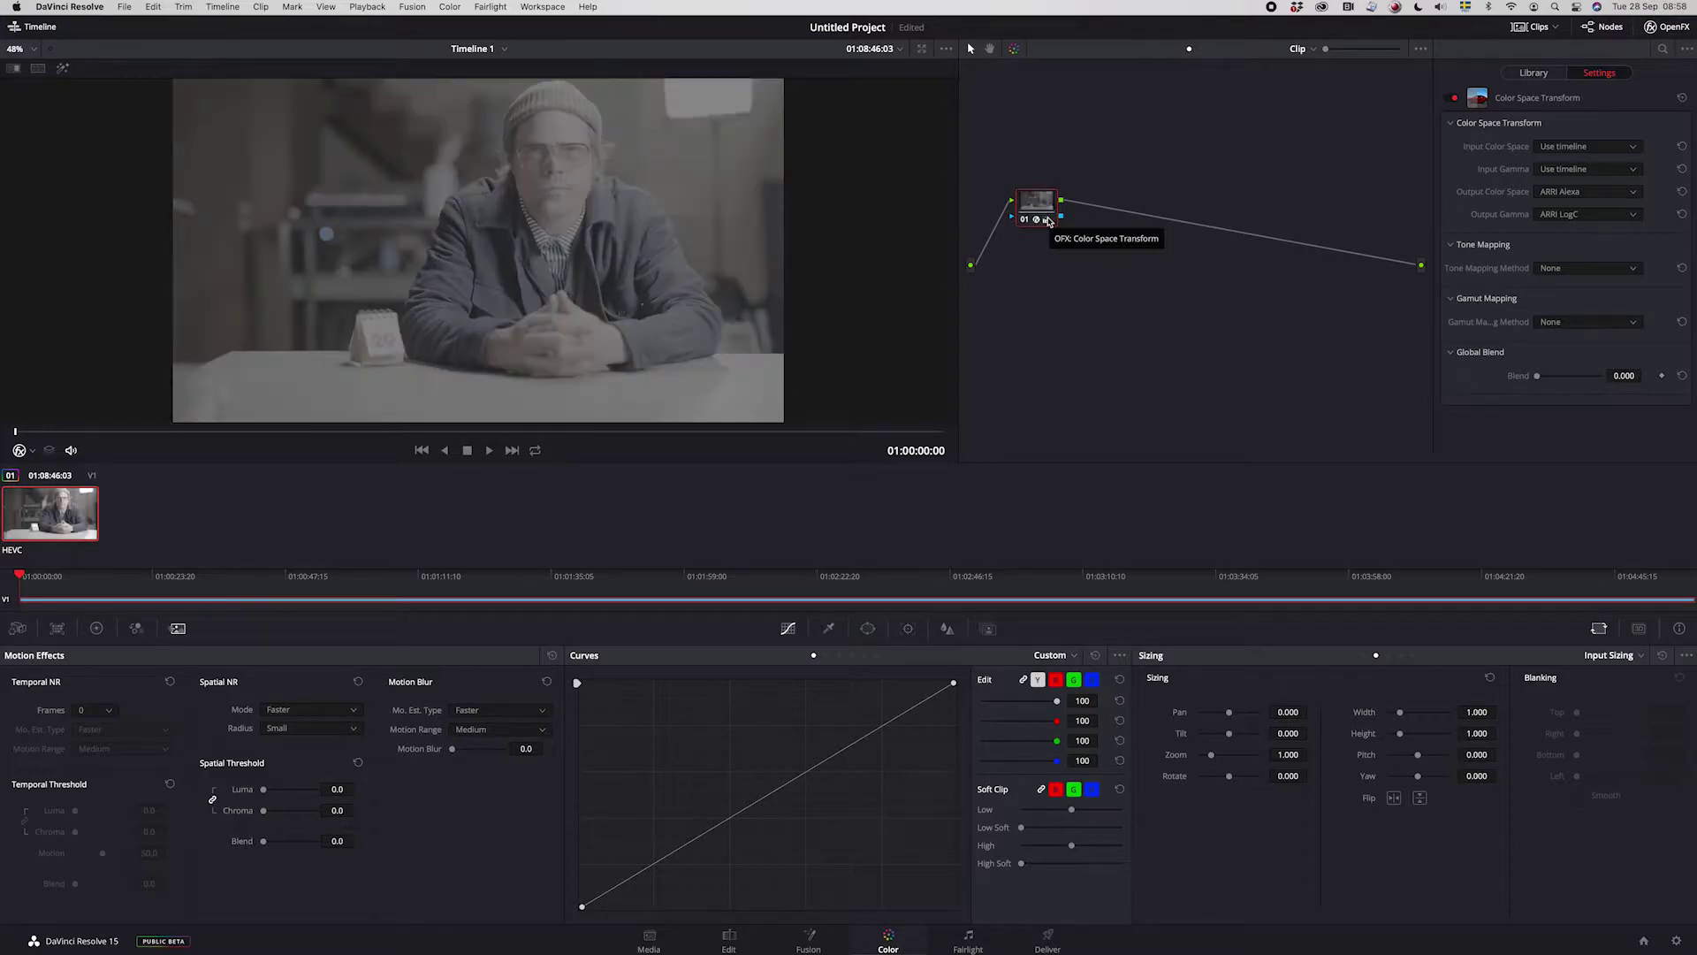
{"action": "key", "text": "ctrl+d"}
{"action": "key", "text": "ctrl+d"}
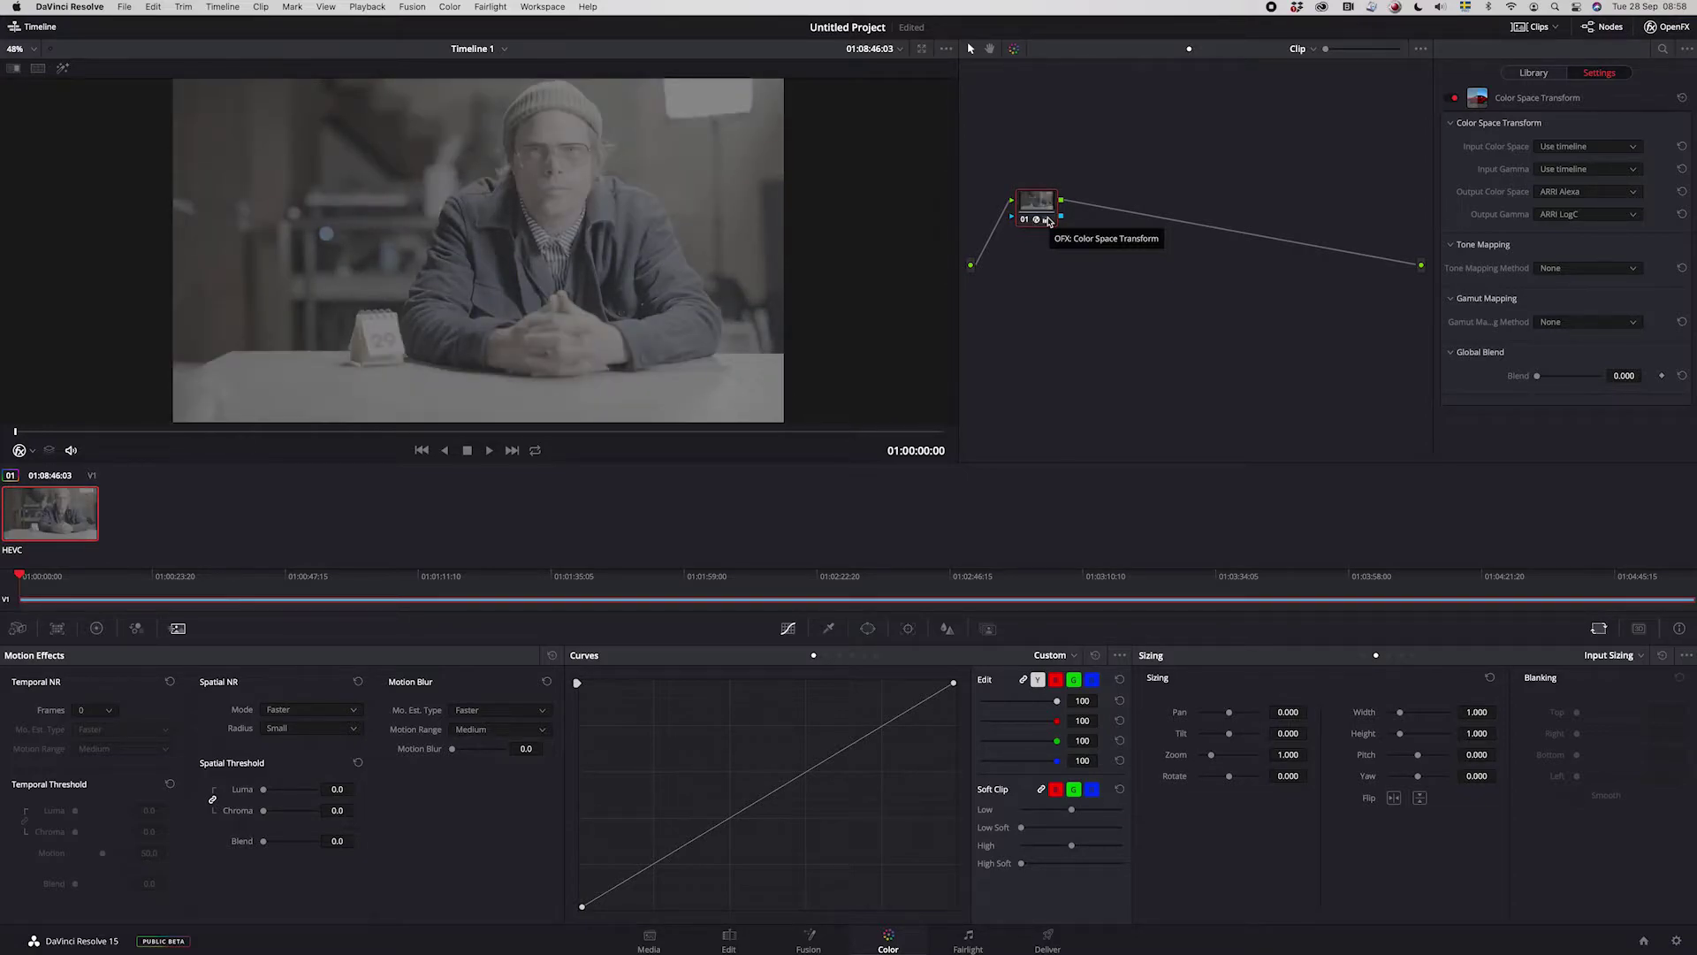
{"action": "scroll", "coordinate": [727, 254], "scroll_direction": "down", "scroll_amount": 2}
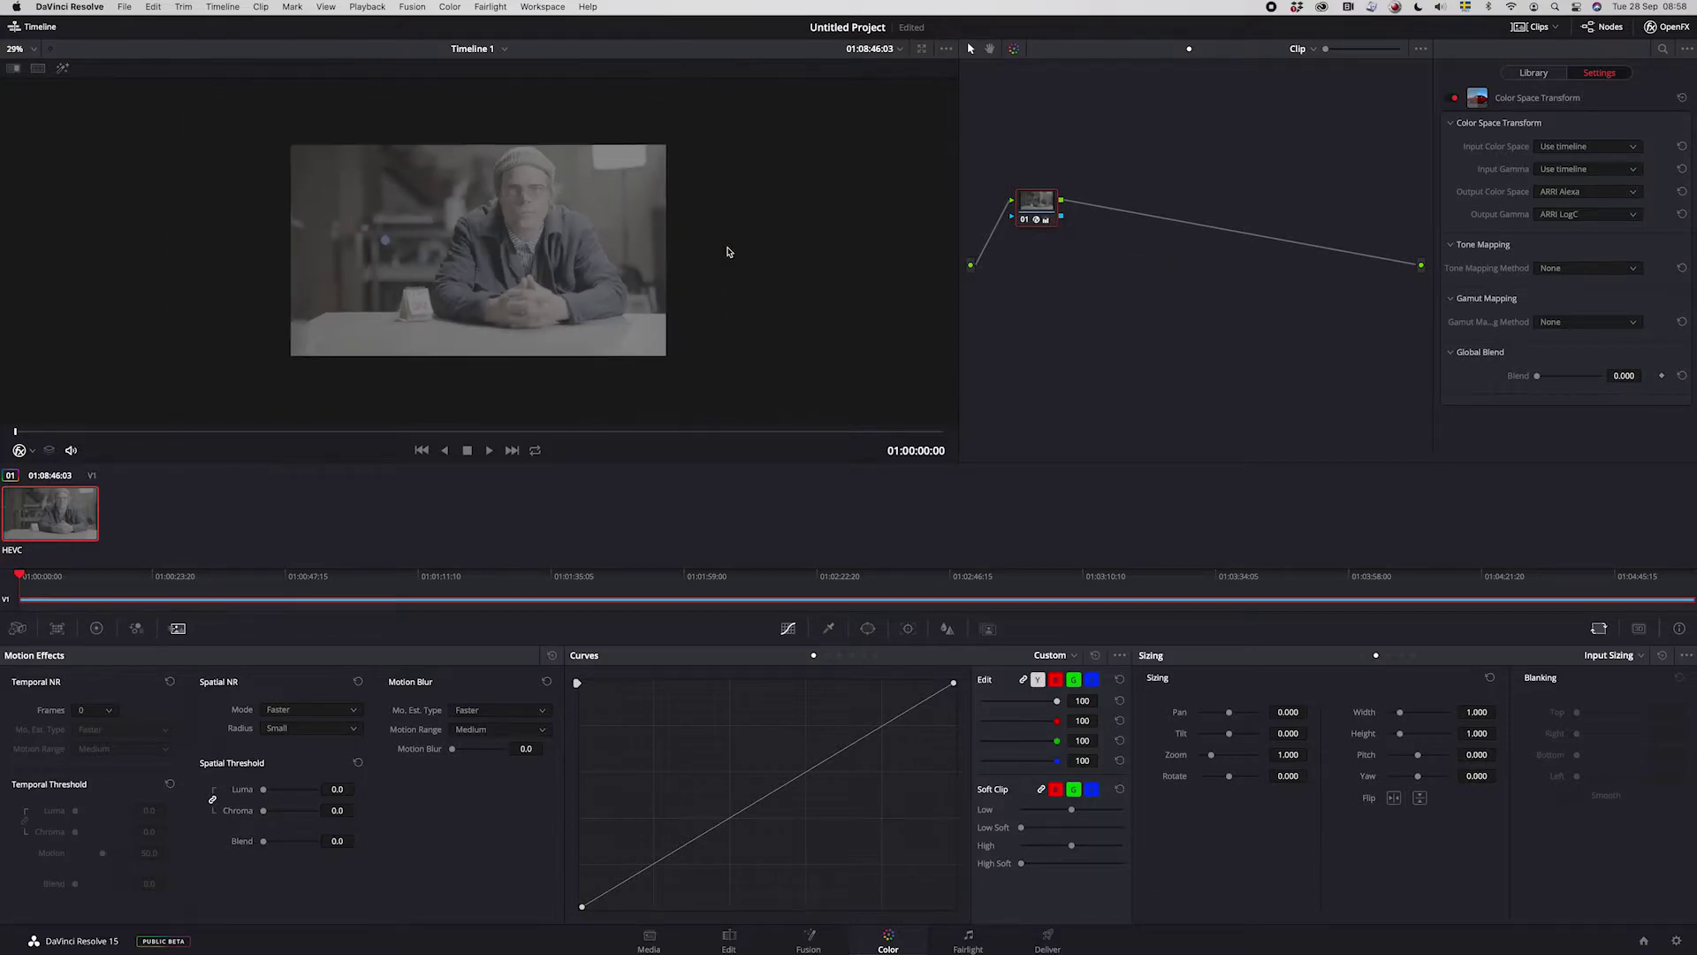
{"action": "scroll", "coordinate": [728, 252], "scroll_direction": "up", "scroll_amount": 2}
{"action": "scroll", "coordinate": [727, 252], "scroll_direction": "down", "scroll_amount": 2}
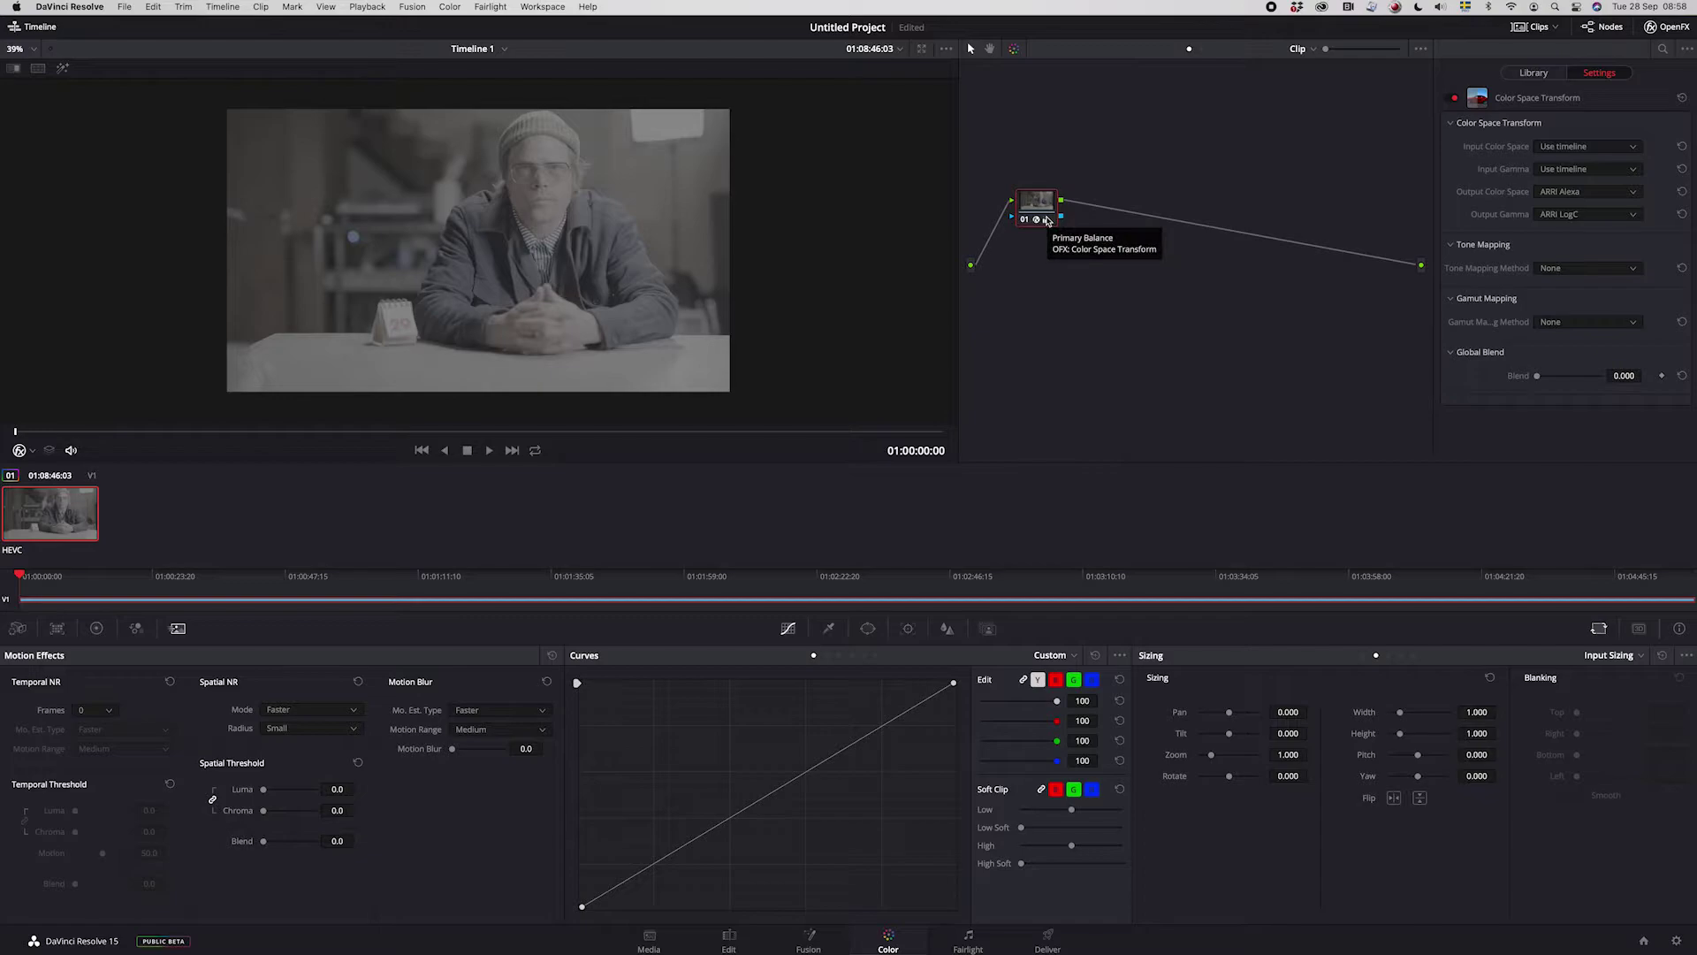
- Add four serial nodes after the color space transform node
{"action": "key", "text": "alt+s"}
{"action": "key", "text": "alt+s"}
{"action": "key", "text": "alt+s"}
{"action": "key", "text": "alt+s"}
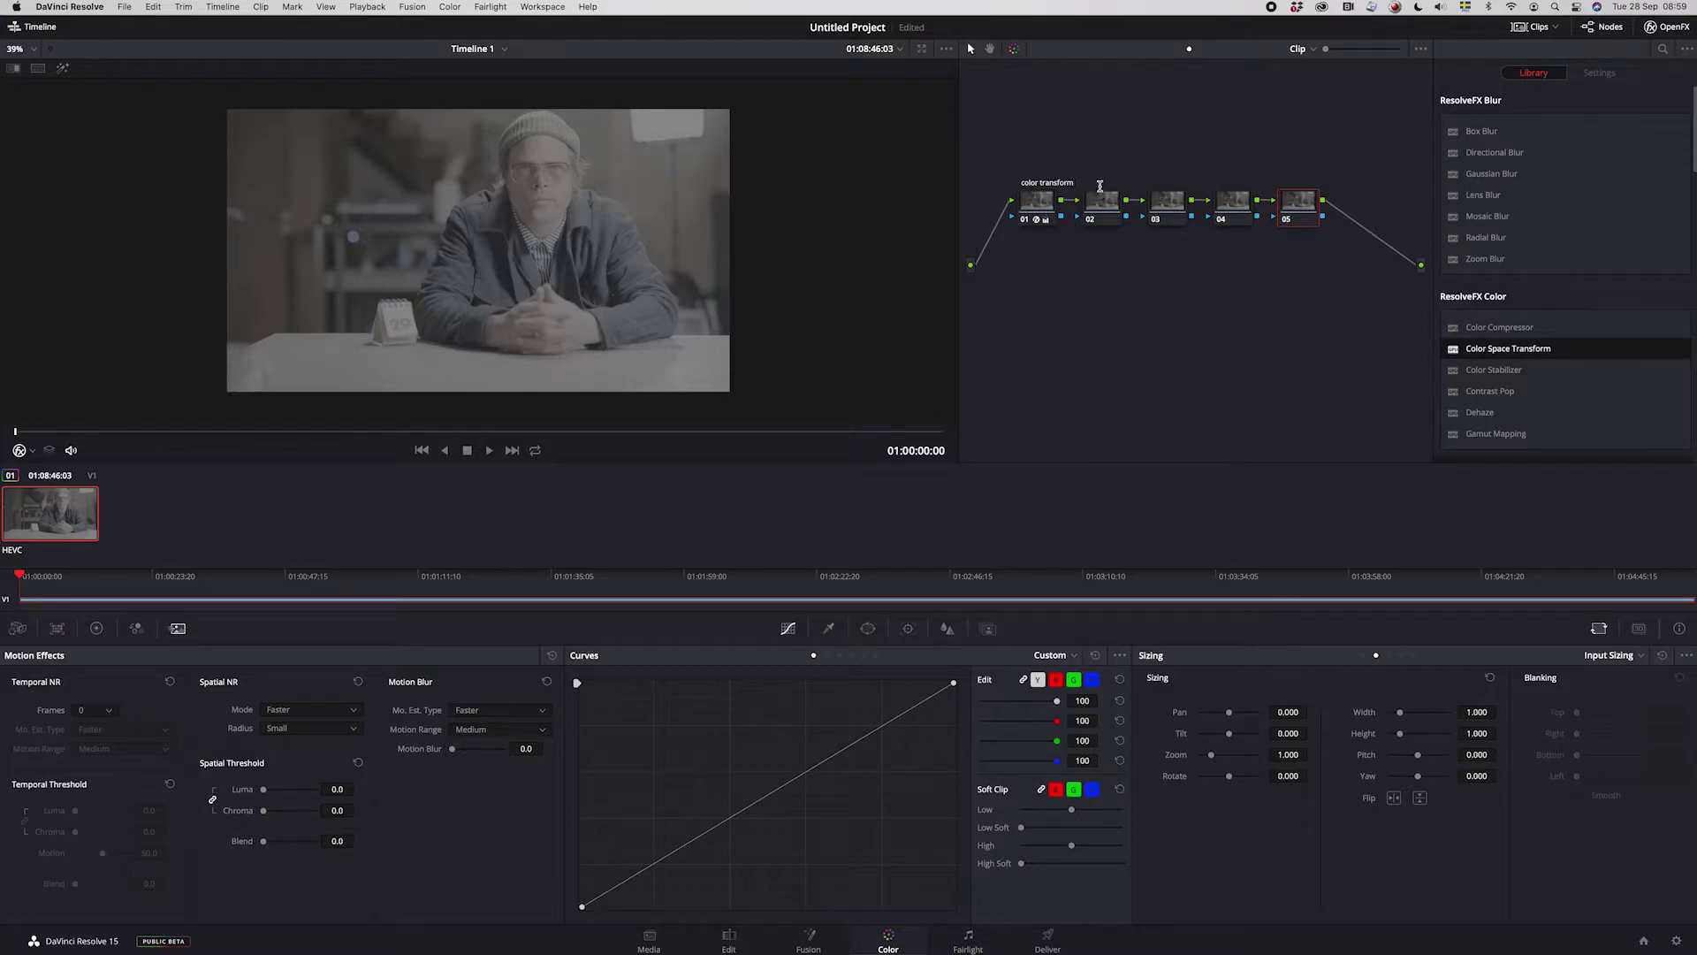
- Apply the 3D LUT Arri Alexa LogC to Rec709 to node 02
{"action": "left_click", "coordinate": [1109, 208]}
{"action": "right_click", "coordinate": [1109, 212]}
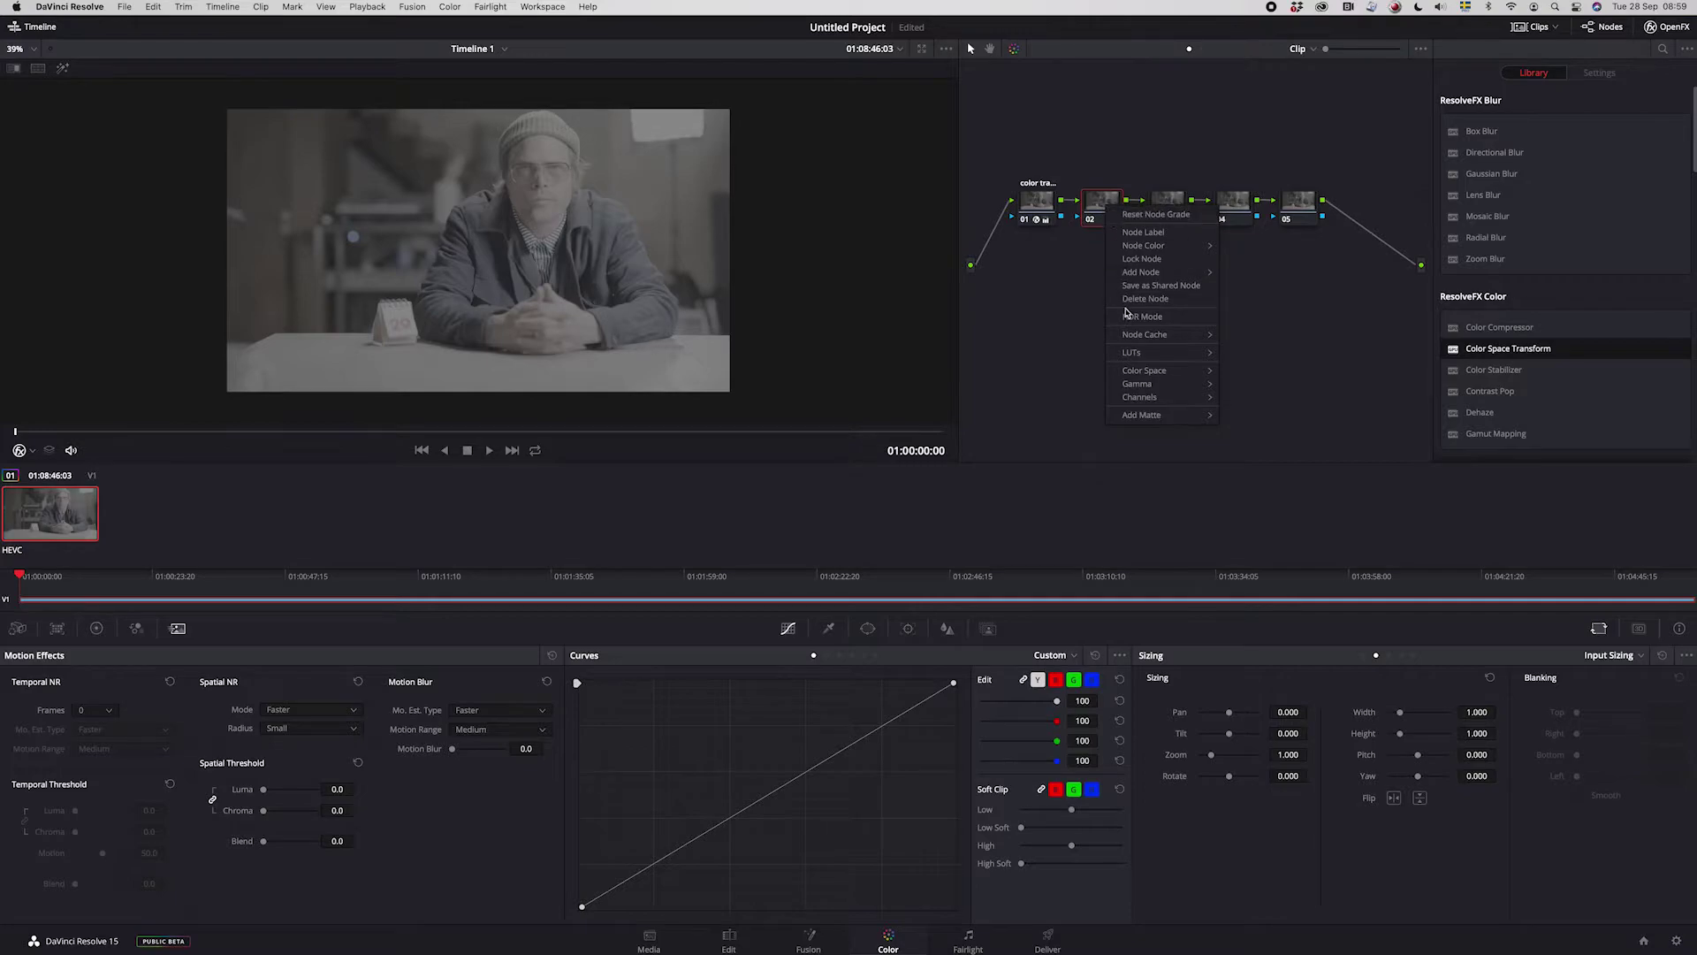
{"action": "mouse_move", "coordinate": [1141, 353]}
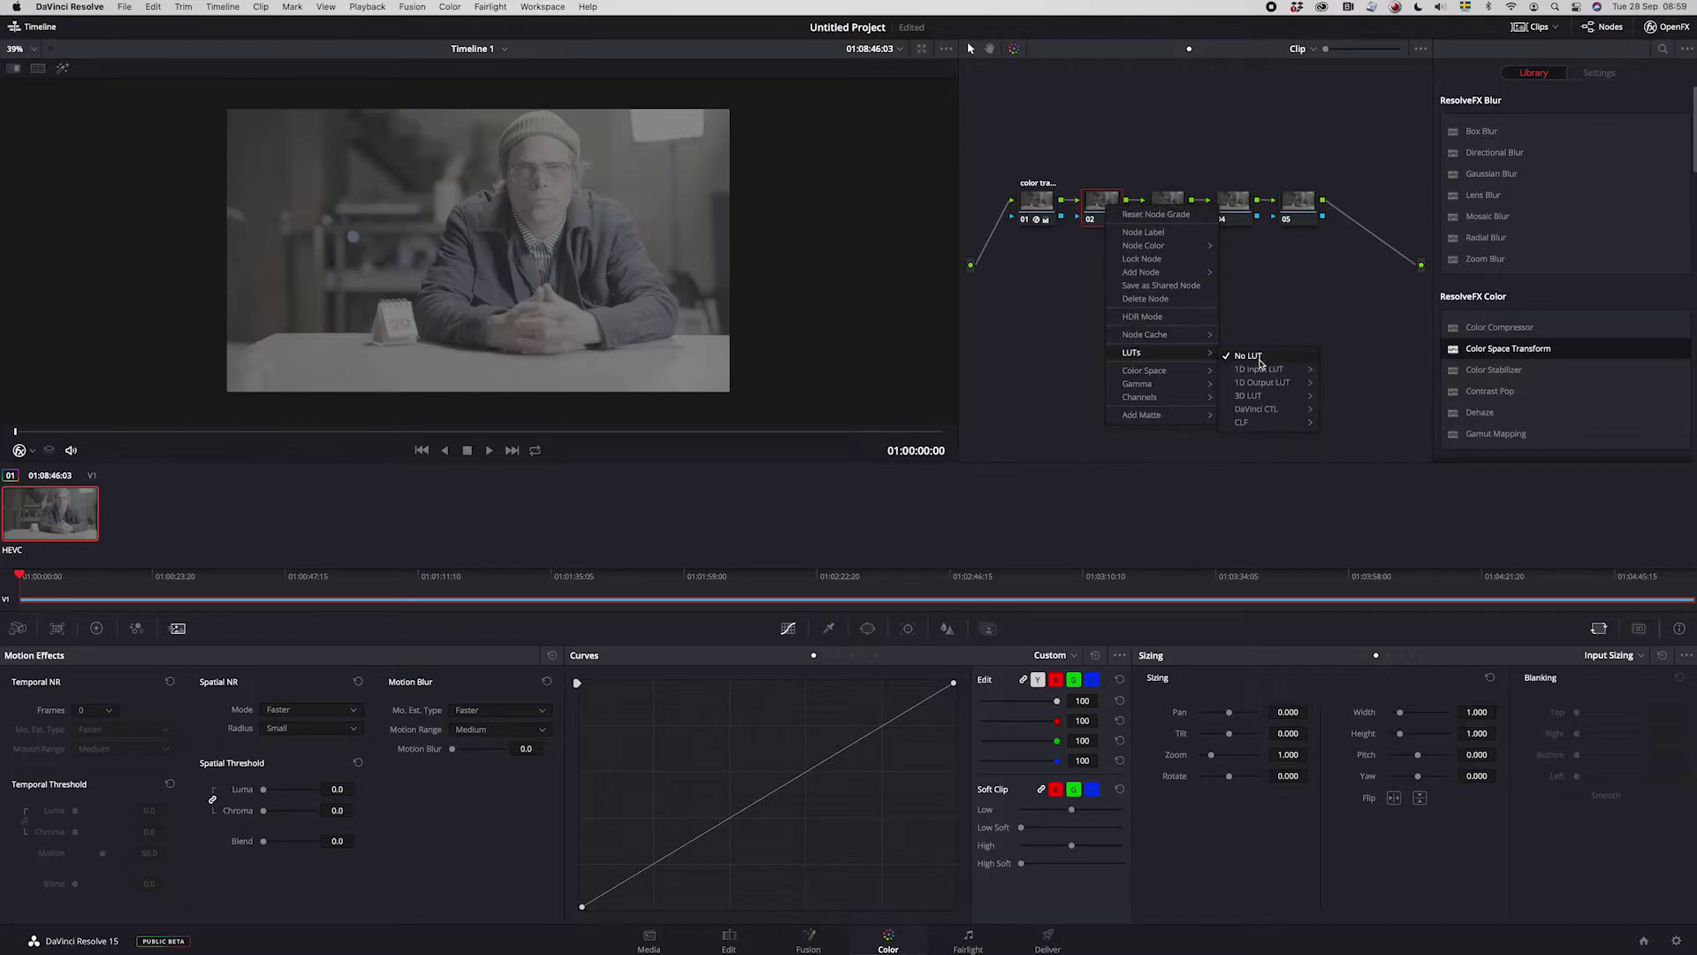
{"action": "mouse_move", "coordinate": [1251, 398]}
{"action": "mouse_move", "coordinate": [1344, 452]}
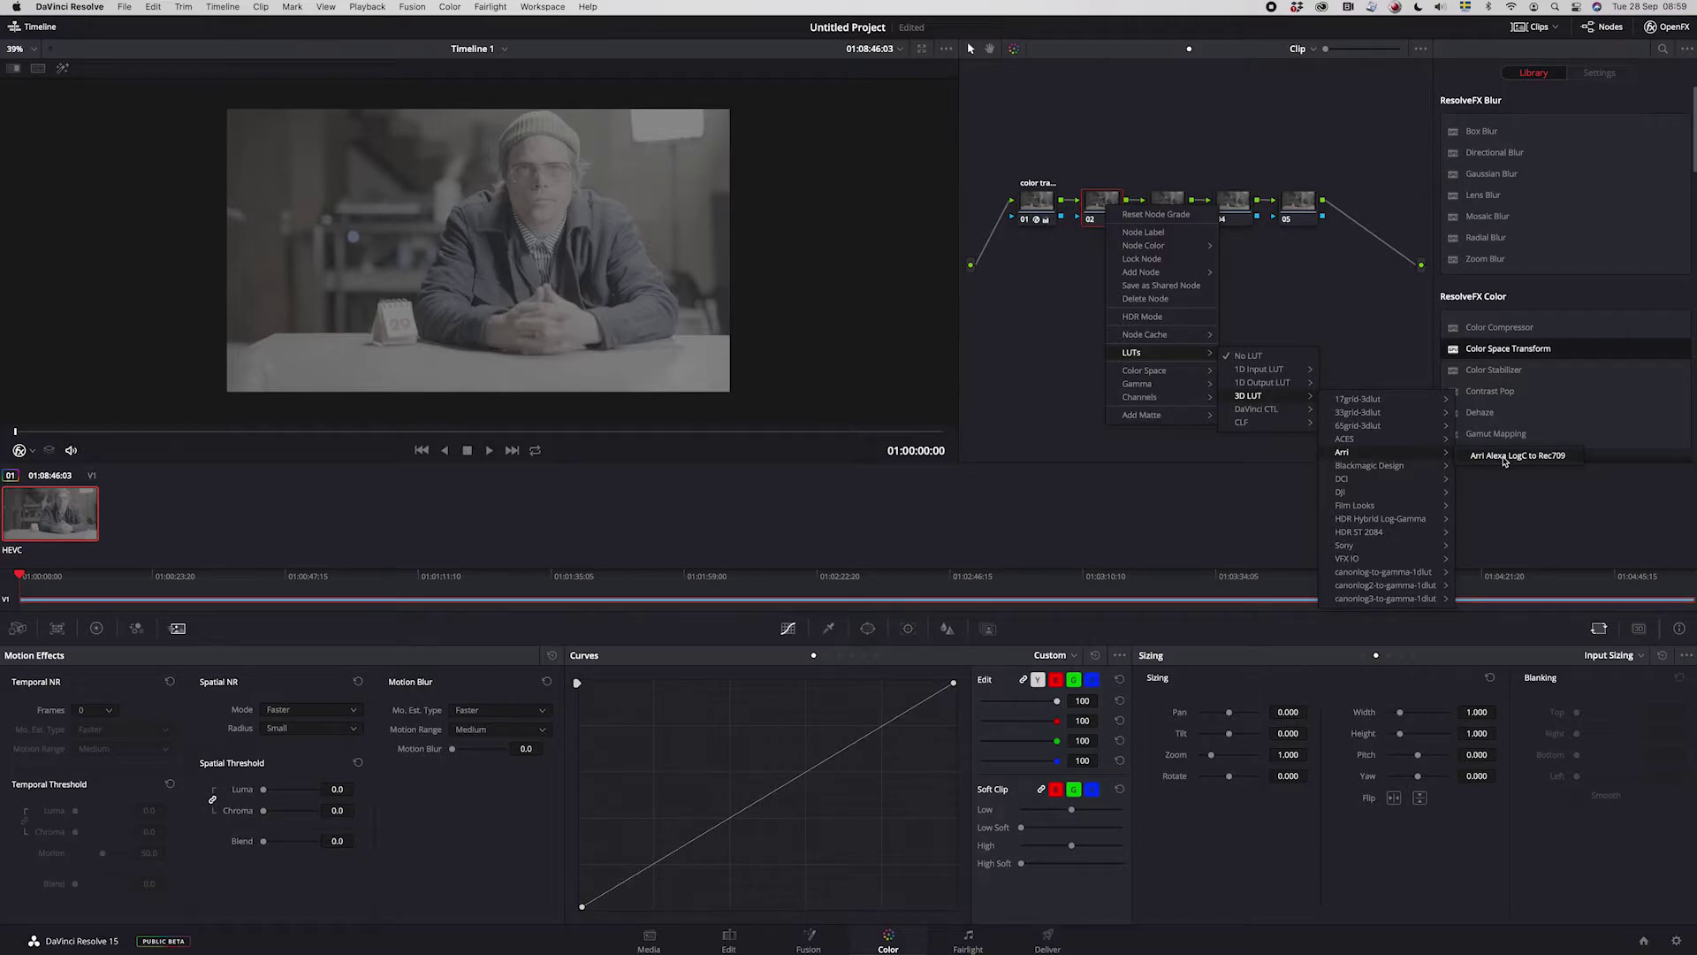
{"action": "left_click", "coordinate": [1505, 457]}
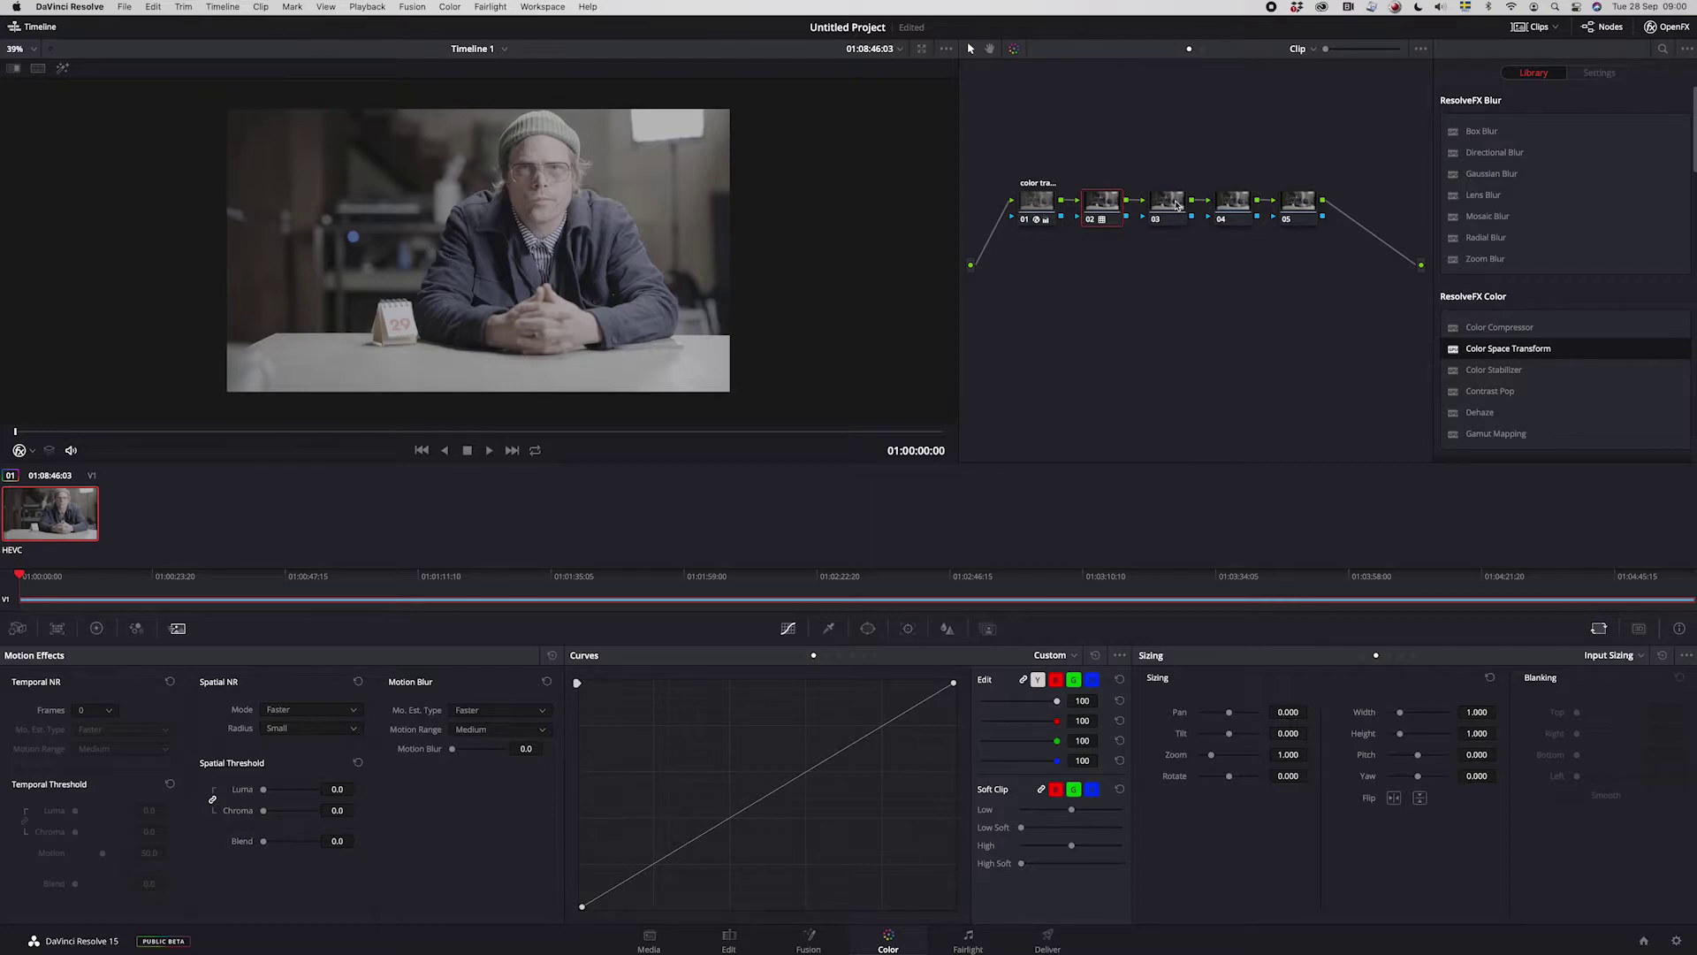
- Shape node 03's custom curve by lowering the white point, pulling down the shadows and slightly lifting the upper midtones
{"action": "left_click", "coordinate": [1176, 205]}
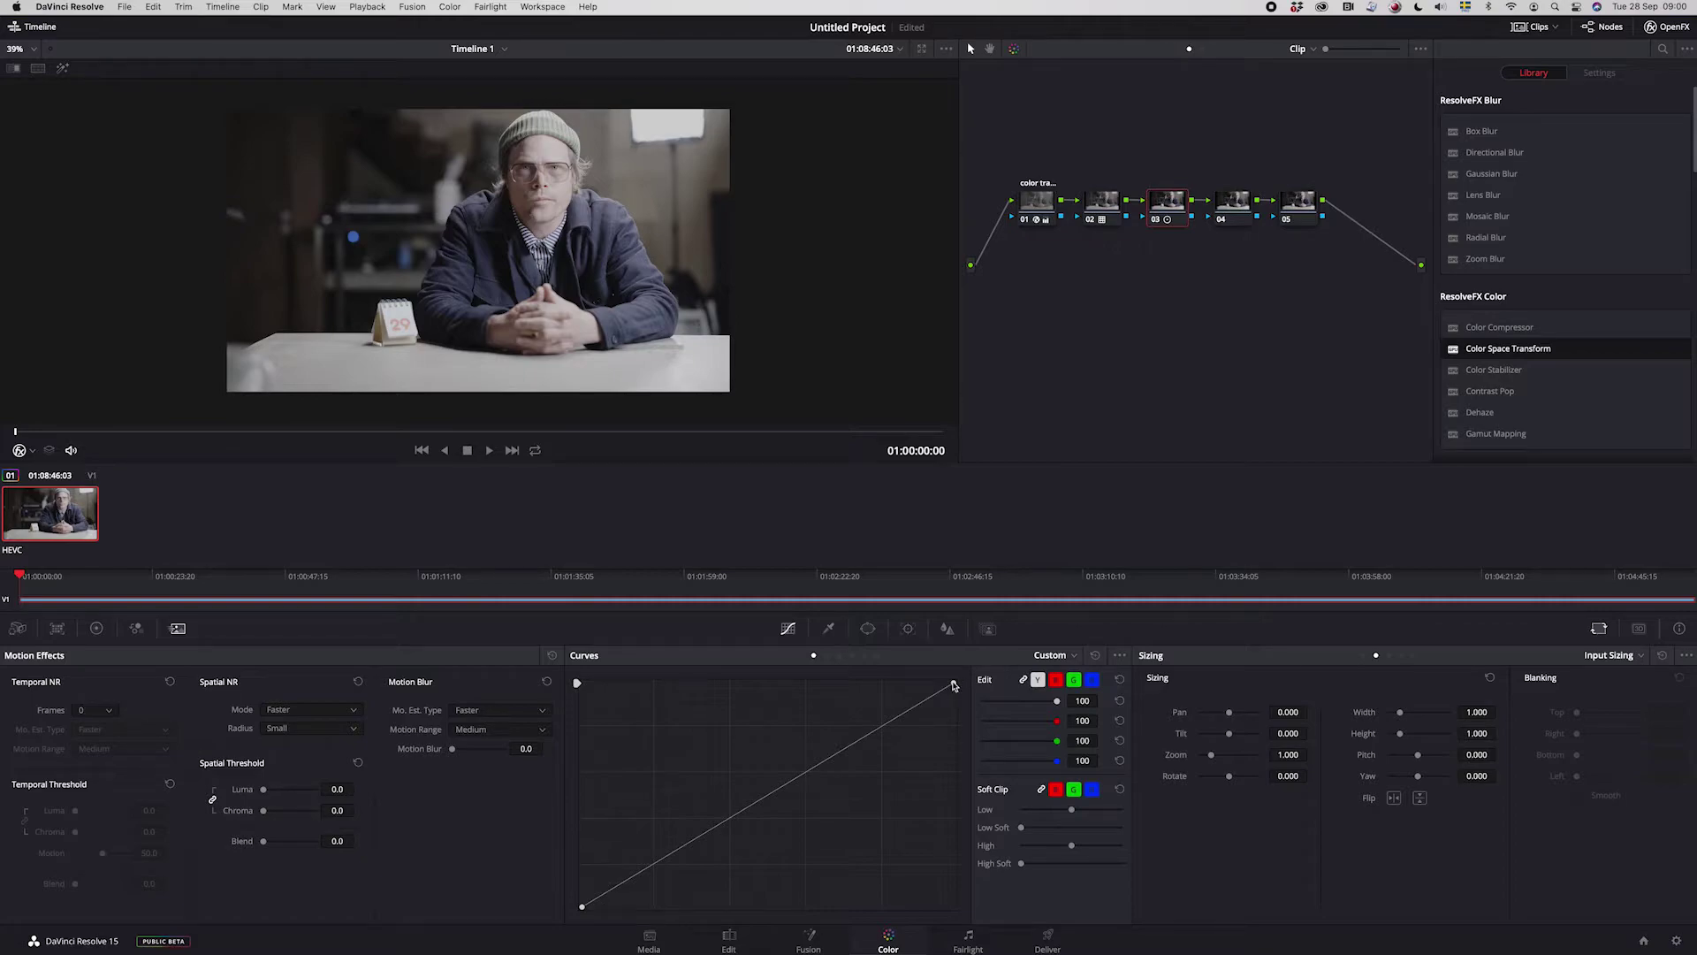
{"action": "left_click_drag", "start_coordinate": [953, 684], "coordinate": [955, 700]}
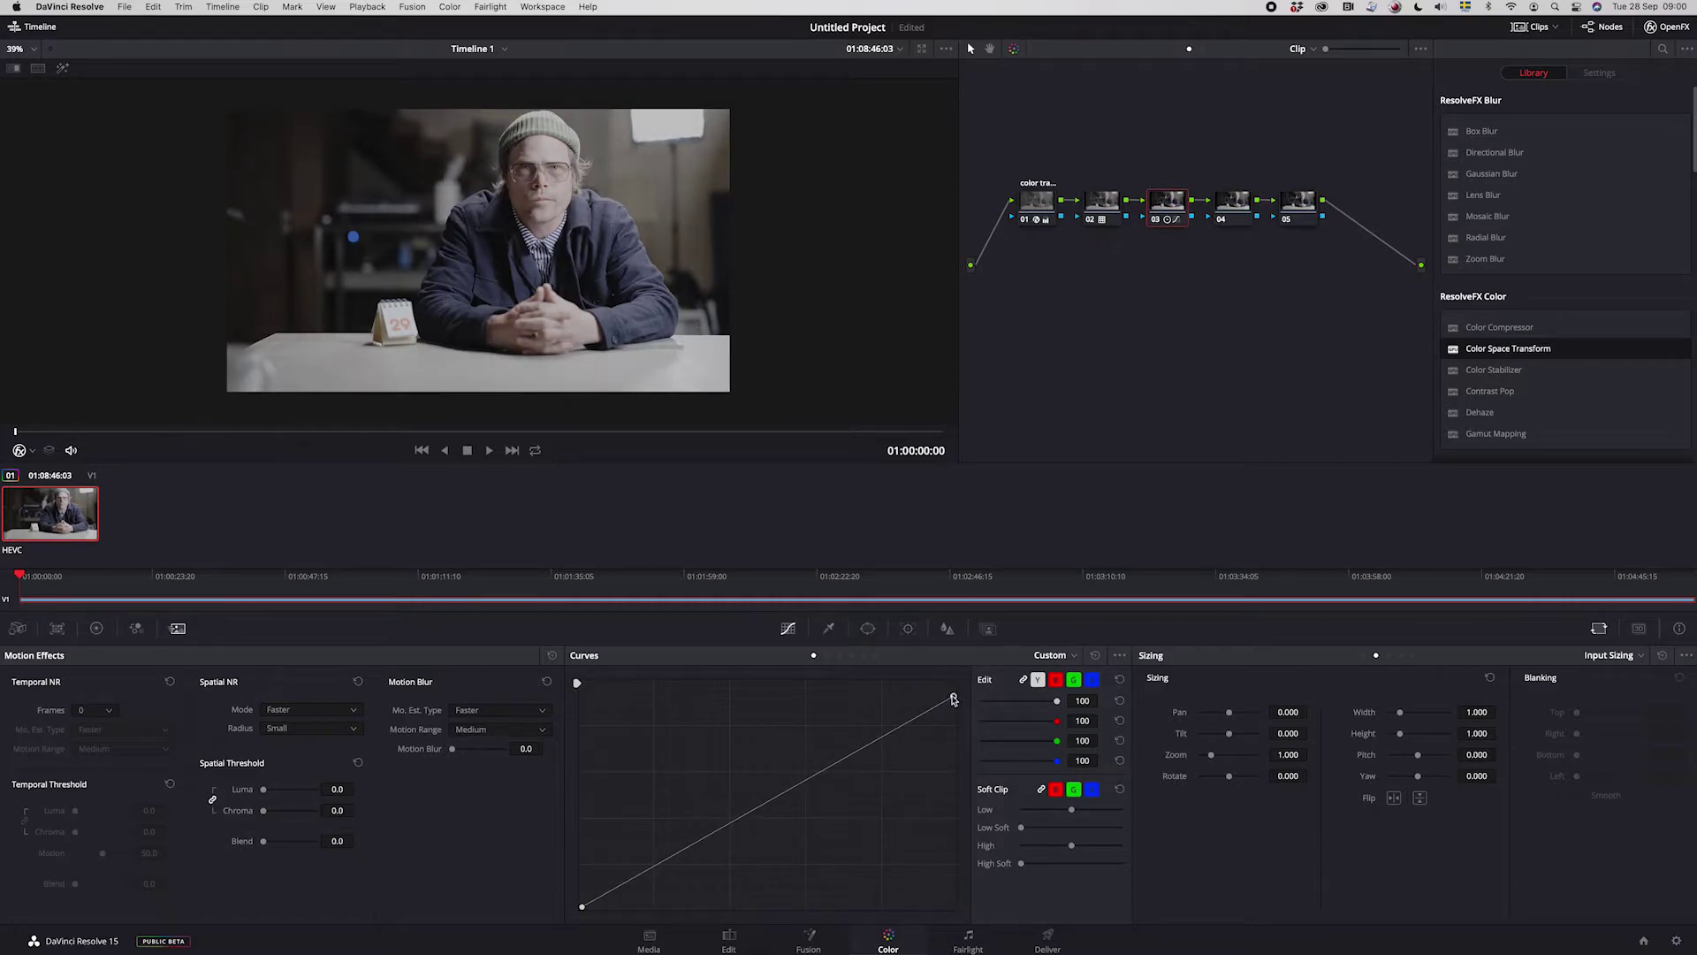
{"action": "left_click_drag", "start_coordinate": [678, 854], "coordinate": [679, 867]}
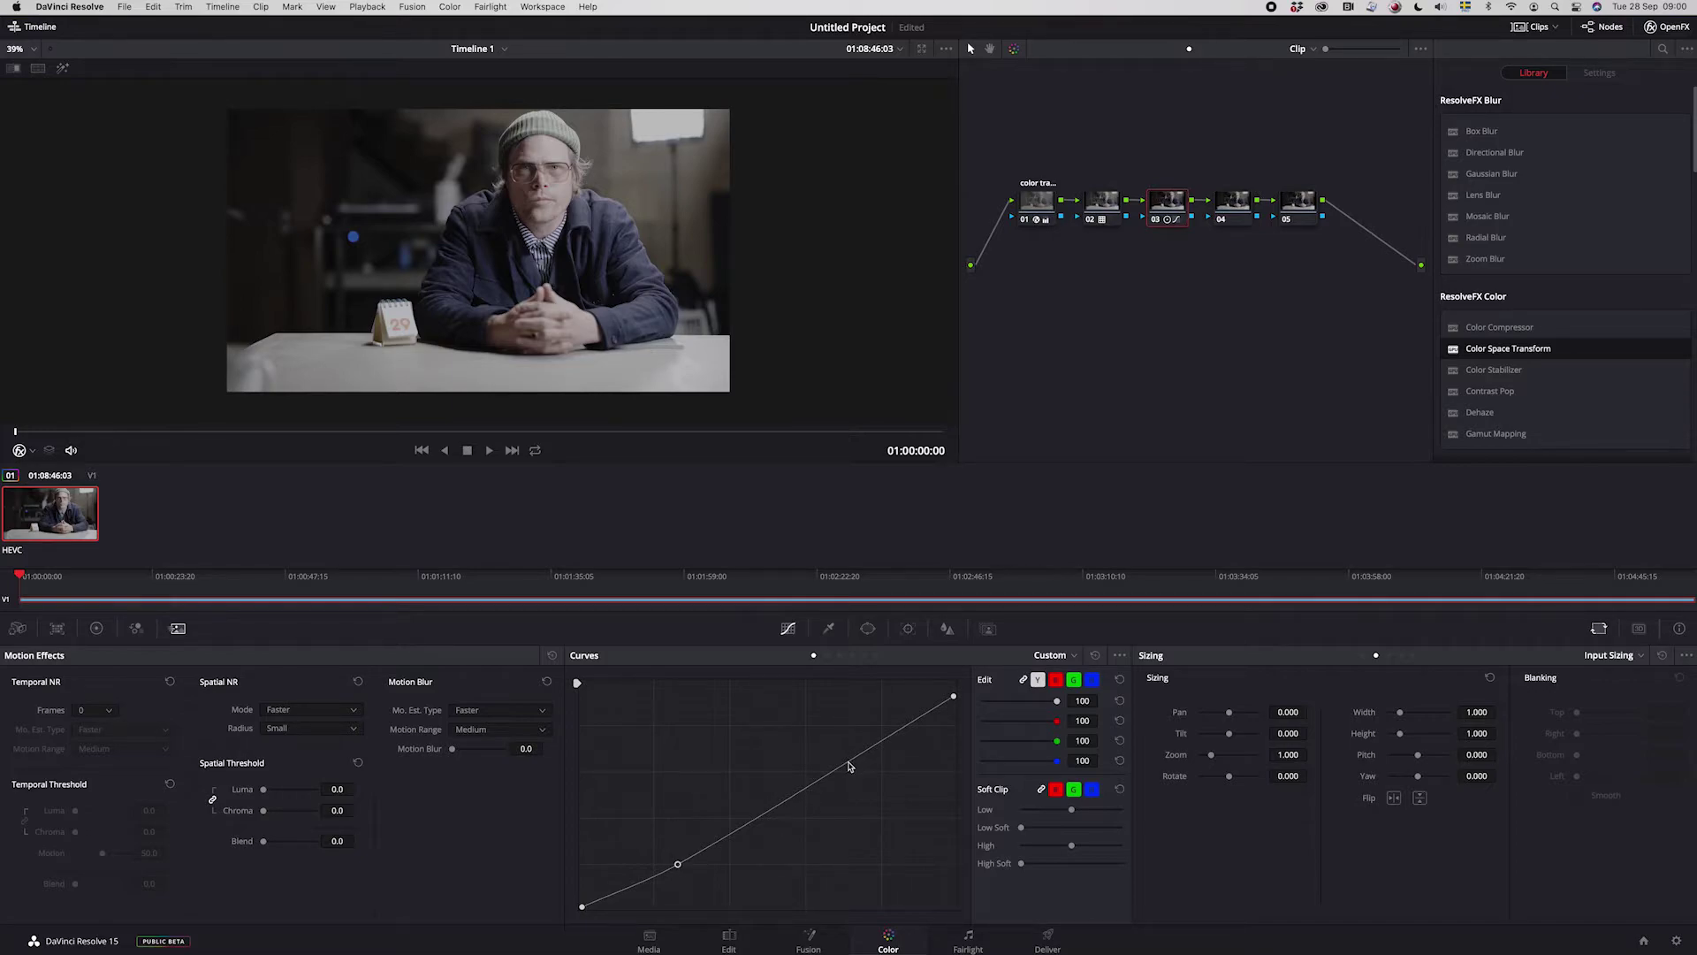
{"action": "left_click", "coordinate": [847, 762]}
{"action": "left_click_drag", "start_coordinate": [847, 763], "coordinate": [844, 759]}
{"action": "left_click_drag", "start_coordinate": [681, 870], "coordinate": [678, 869]}
- Show the primary color wheels and pull the middle of node 05's custom curve down to darken the image
{"action": "left_click", "coordinate": [1241, 205]}
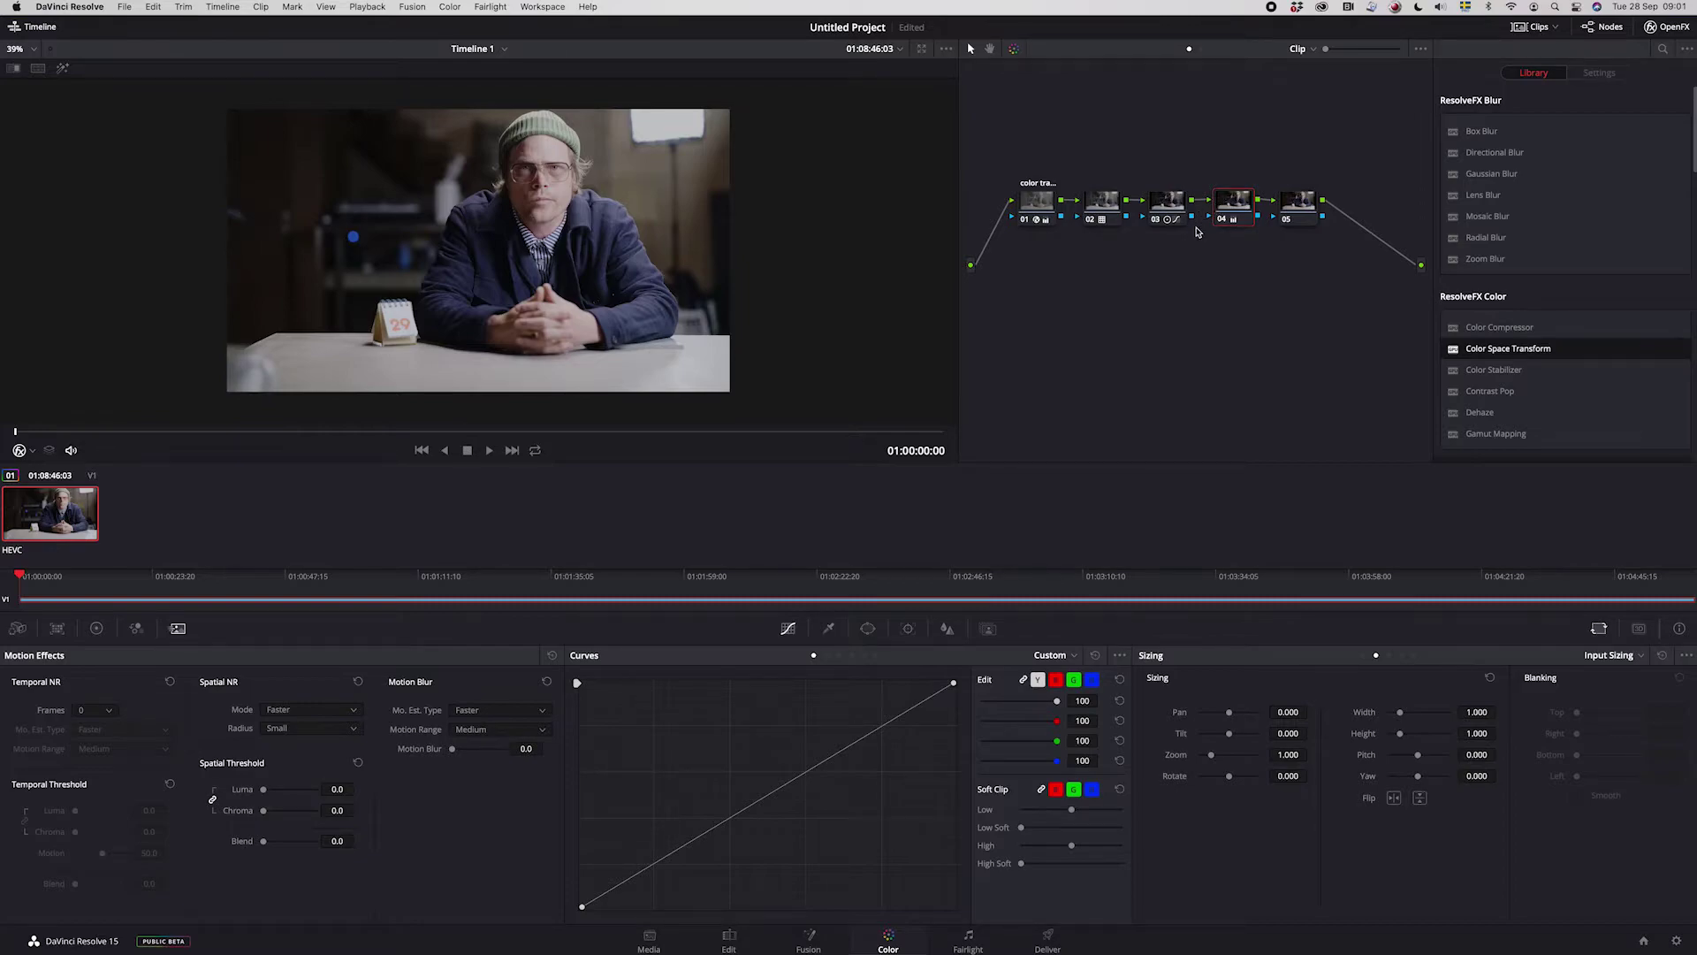
{"action": "left_click", "coordinate": [97, 628]}
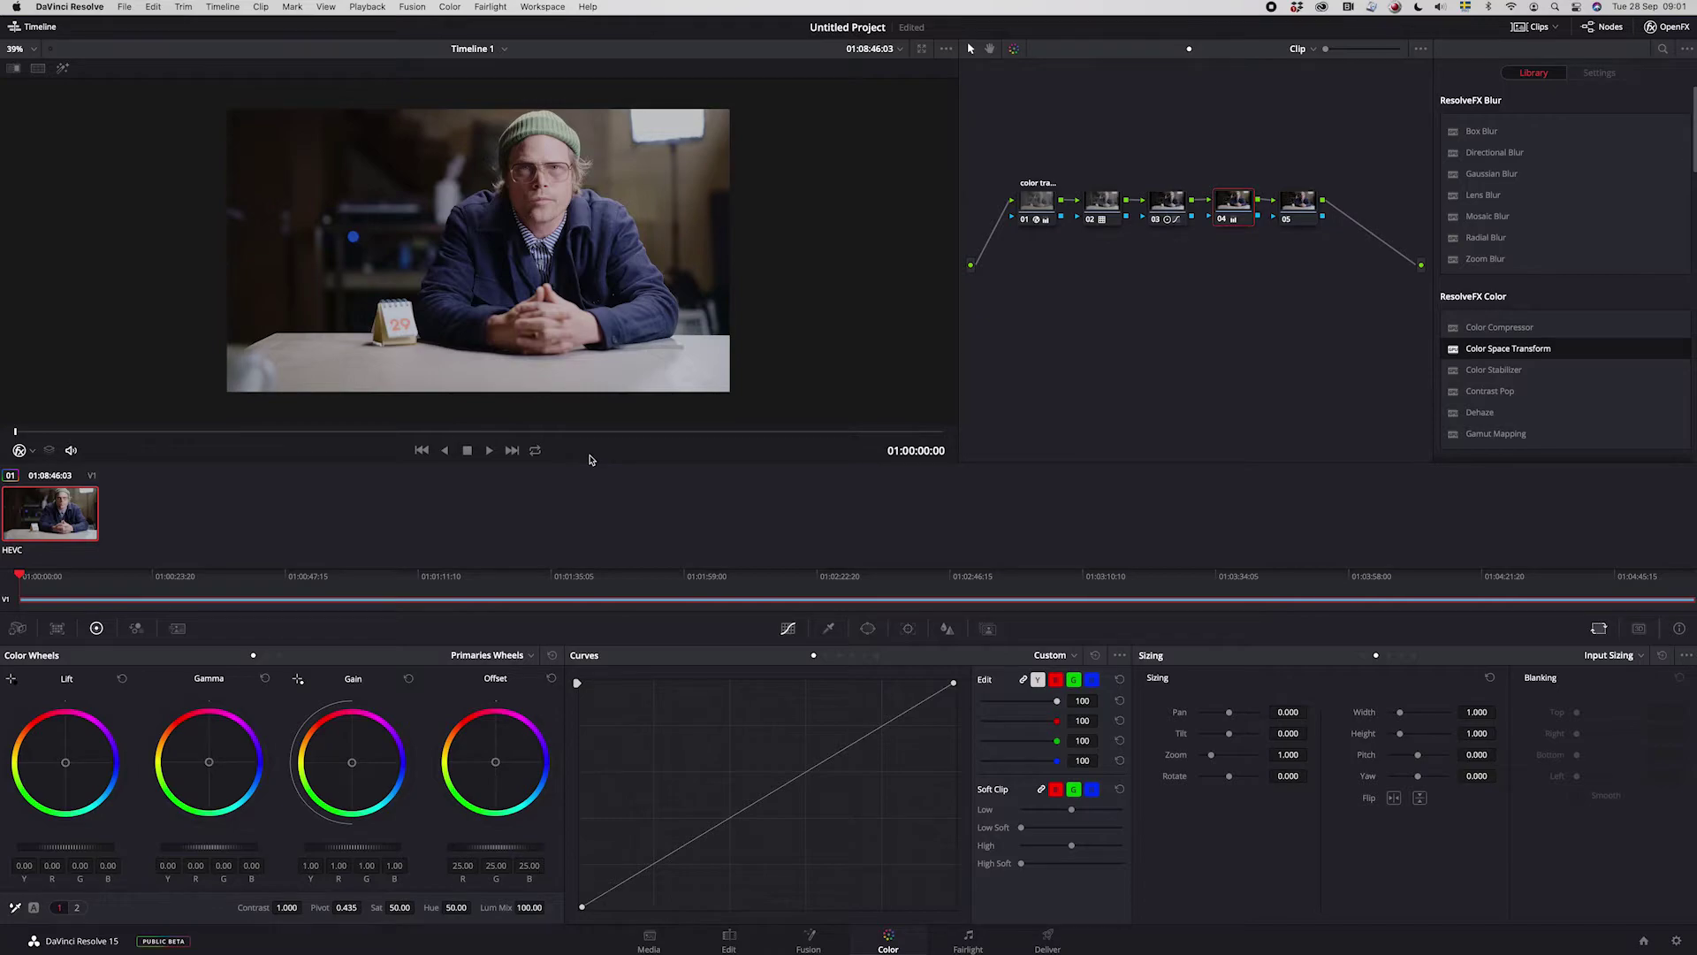
{"action": "left_click", "coordinate": [1307, 203]}
{"action": "left_click", "coordinate": [1110, 214]}
{"action": "left_click_drag", "start_coordinate": [765, 802], "coordinate": [778, 827]}
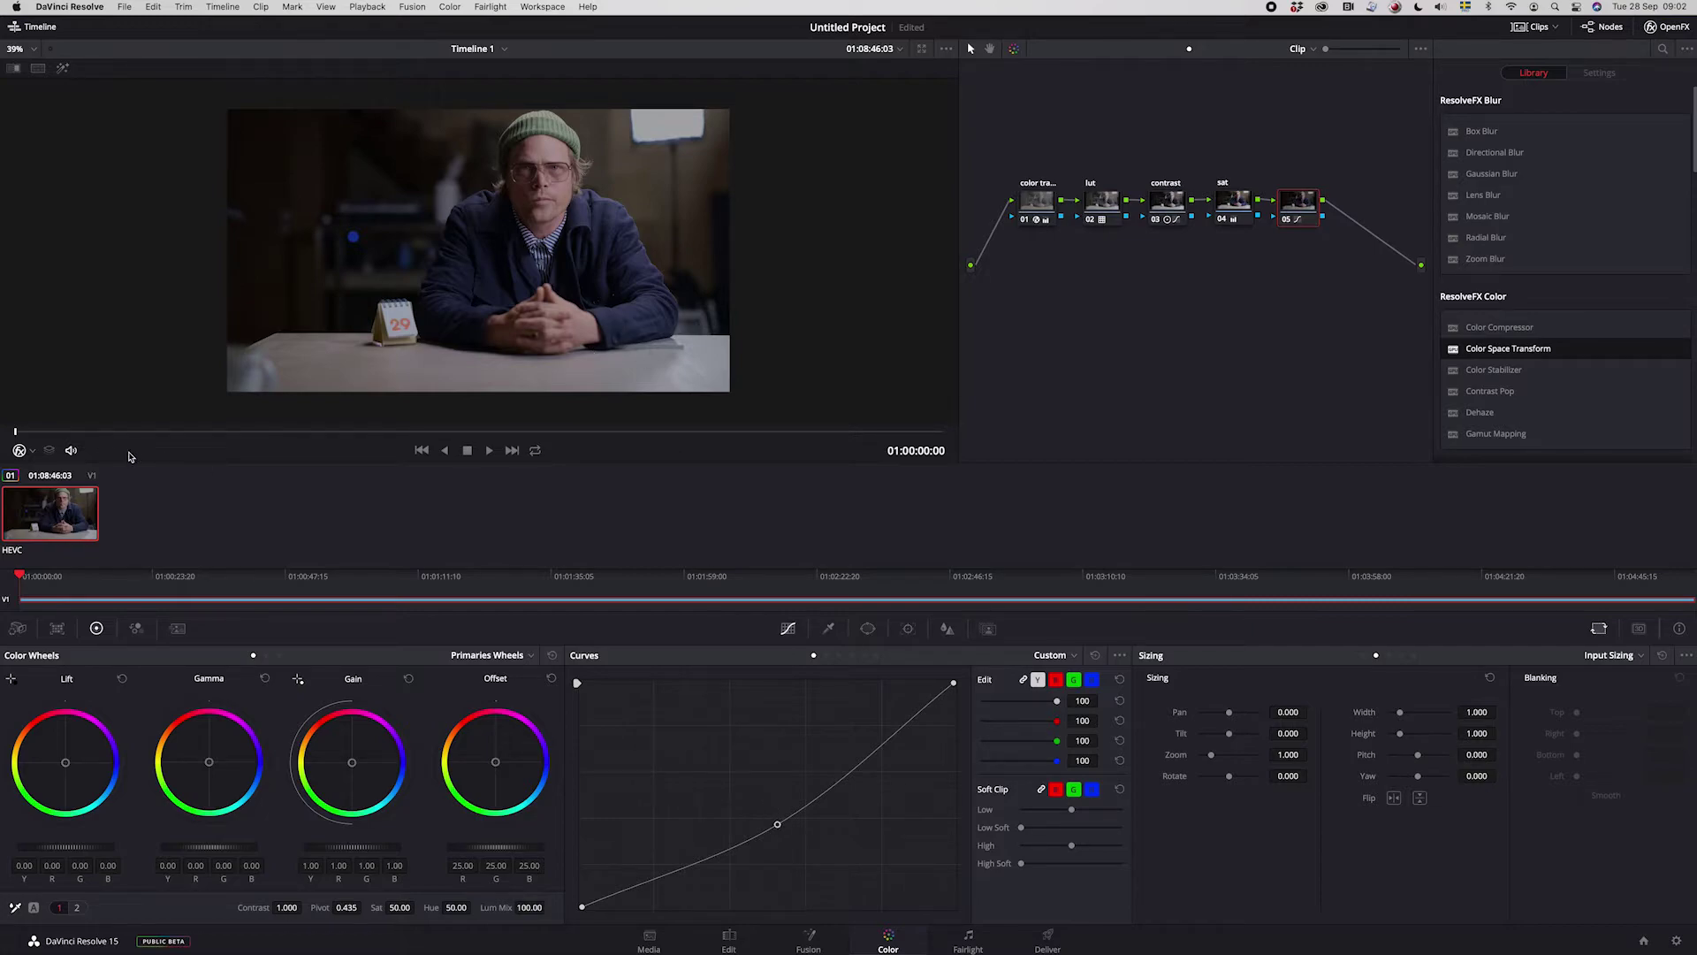
- Move the playhead to about 01:01:39:00 and fine-tune node 05's midtone curve point slightly lower
{"action": "left_click_drag", "start_coordinate": [232, 436], "coordinate": [325, 434]}
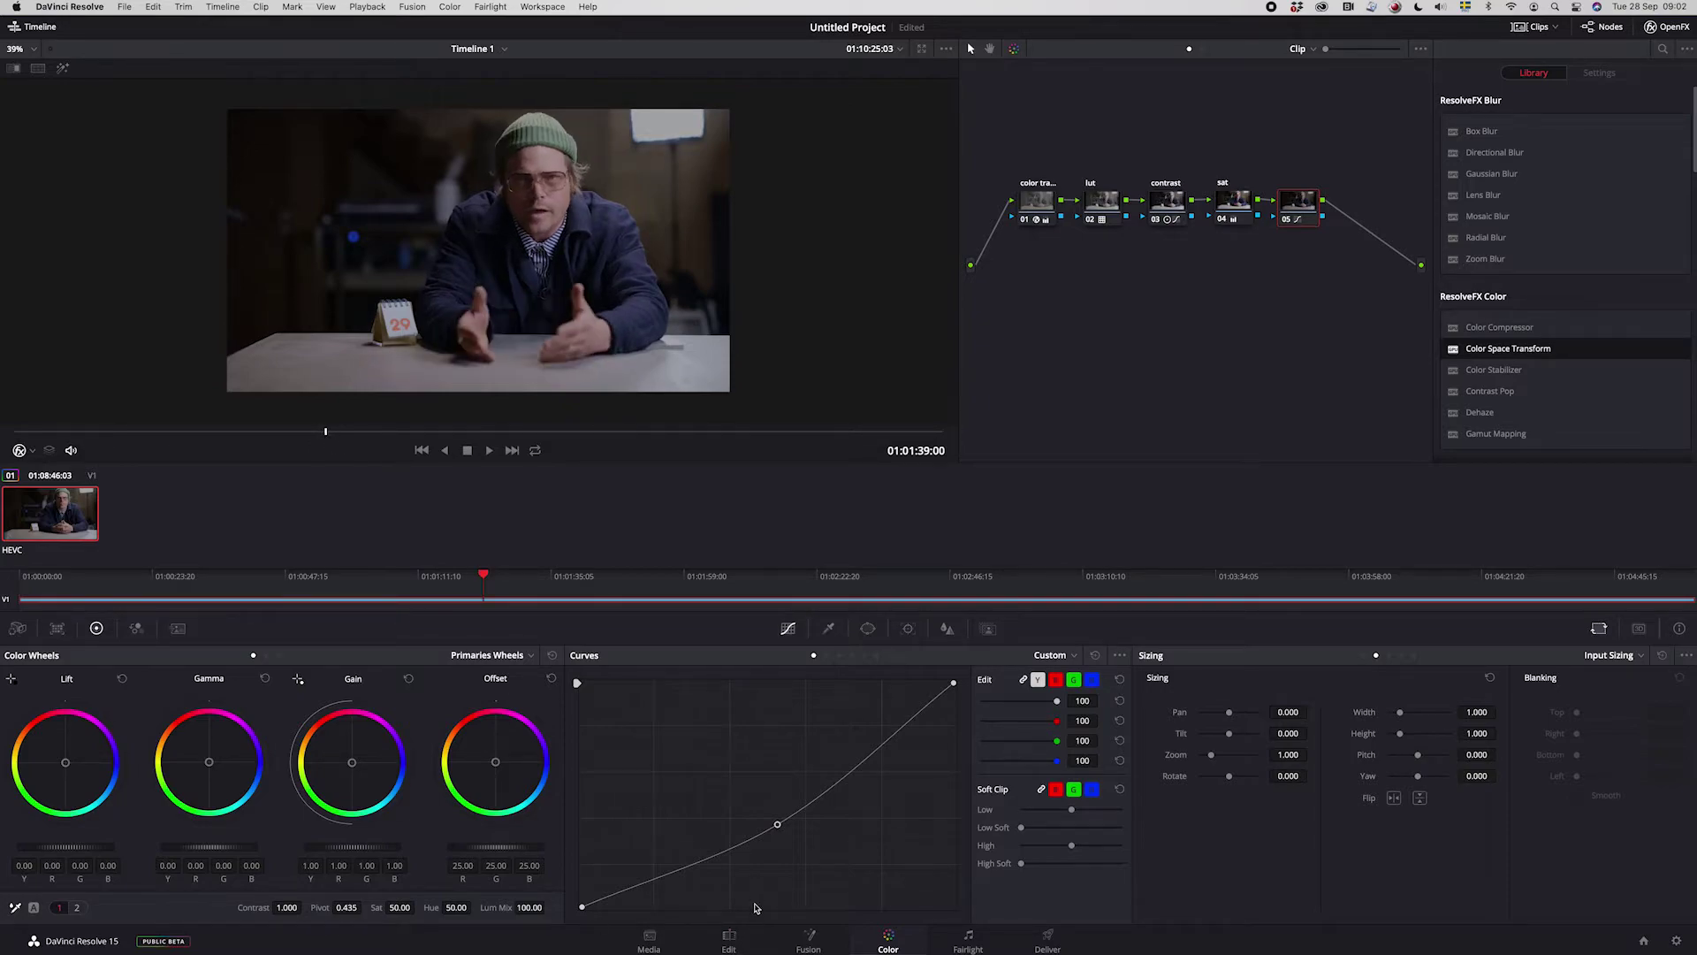
{"action": "left_click_drag", "start_coordinate": [778, 831], "coordinate": [781, 829]}
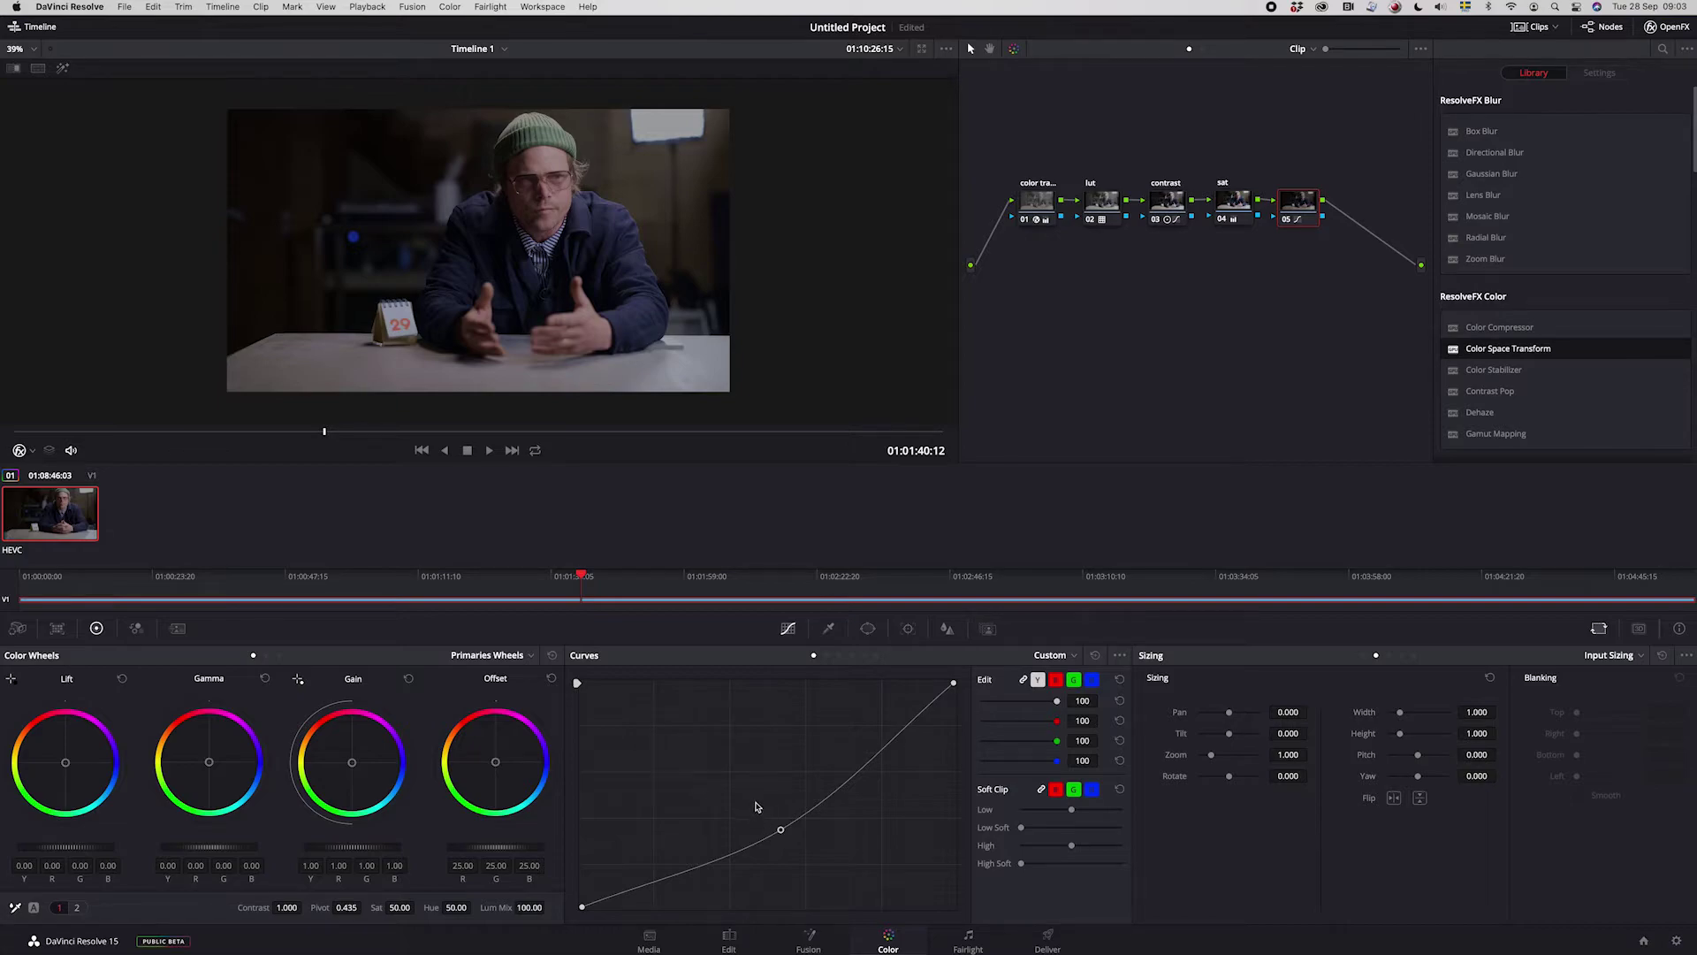
{"action": "left_click_drag", "start_coordinate": [781, 831], "coordinate": [779, 835]}
{"action": "left_click_drag", "start_coordinate": [779, 834], "coordinate": [780, 831]}
- Set node 05's gamma to -0.01 and its gain to 1.06 with the primary wheels
{"action": "left_click_drag", "start_coordinate": [212, 846], "coordinate": [201, 847]}
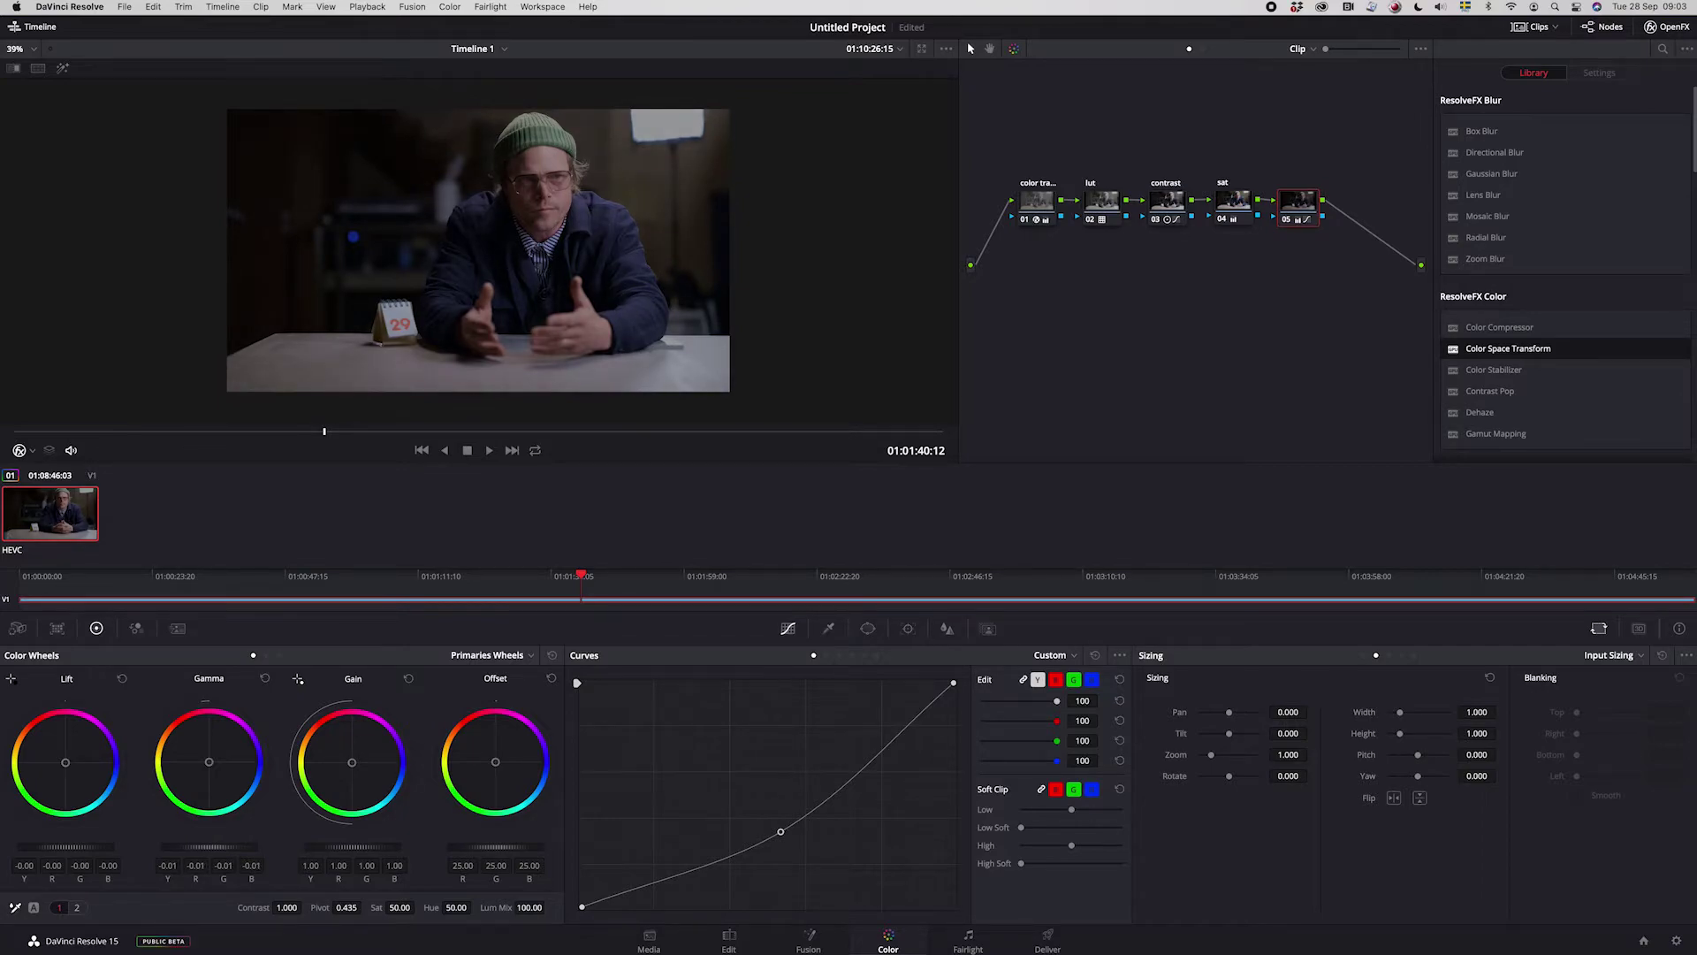
{"action": "mouse_move", "coordinate": [366, 859]}
{"action": "left_mouse_down"}
{"action": "mouse_move", "coordinate": [357, 848]}
{"action": "mouse_move", "coordinate": [374, 849]}
{"action": "left_mouse_up"}
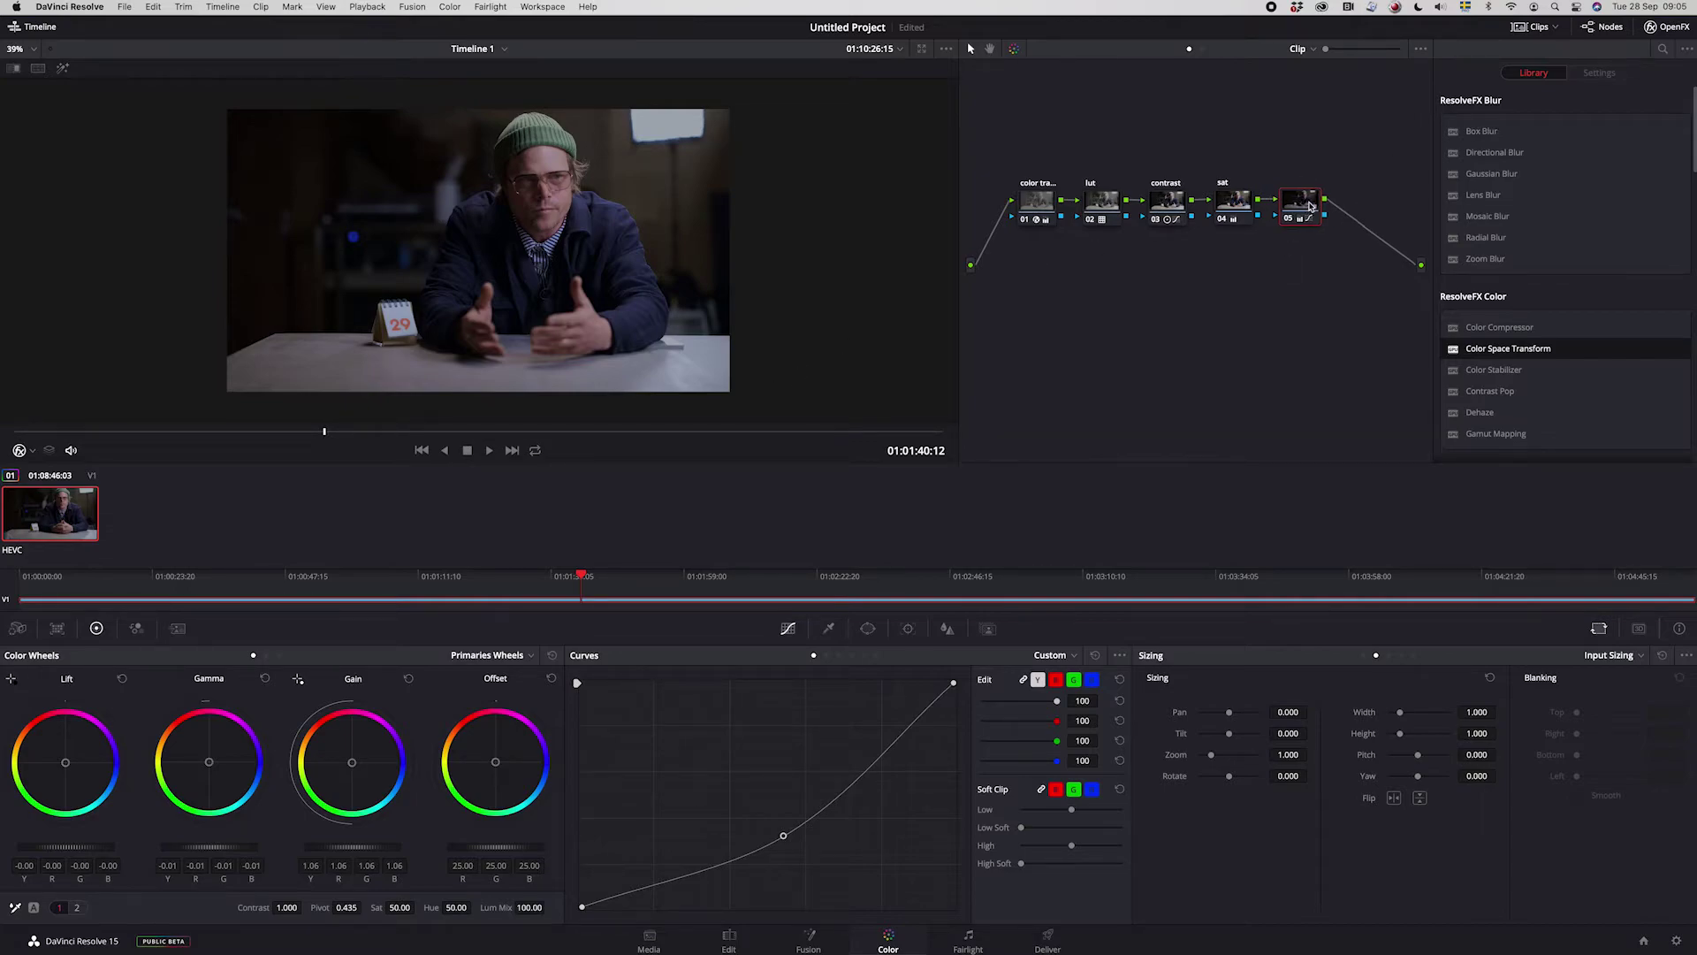
{"action": "left_click_drag", "start_coordinate": [1304, 206], "coordinate": [1305, 207]}
{"action": "left_click_drag", "start_coordinate": [226, 773], "coordinate": [226, 774]}
- Add serial node 06 and use its Hue Vs Sat curve to slightly boost the red skin hues and desaturate the hat's green
{"action": "key", "text": "alt+s"}
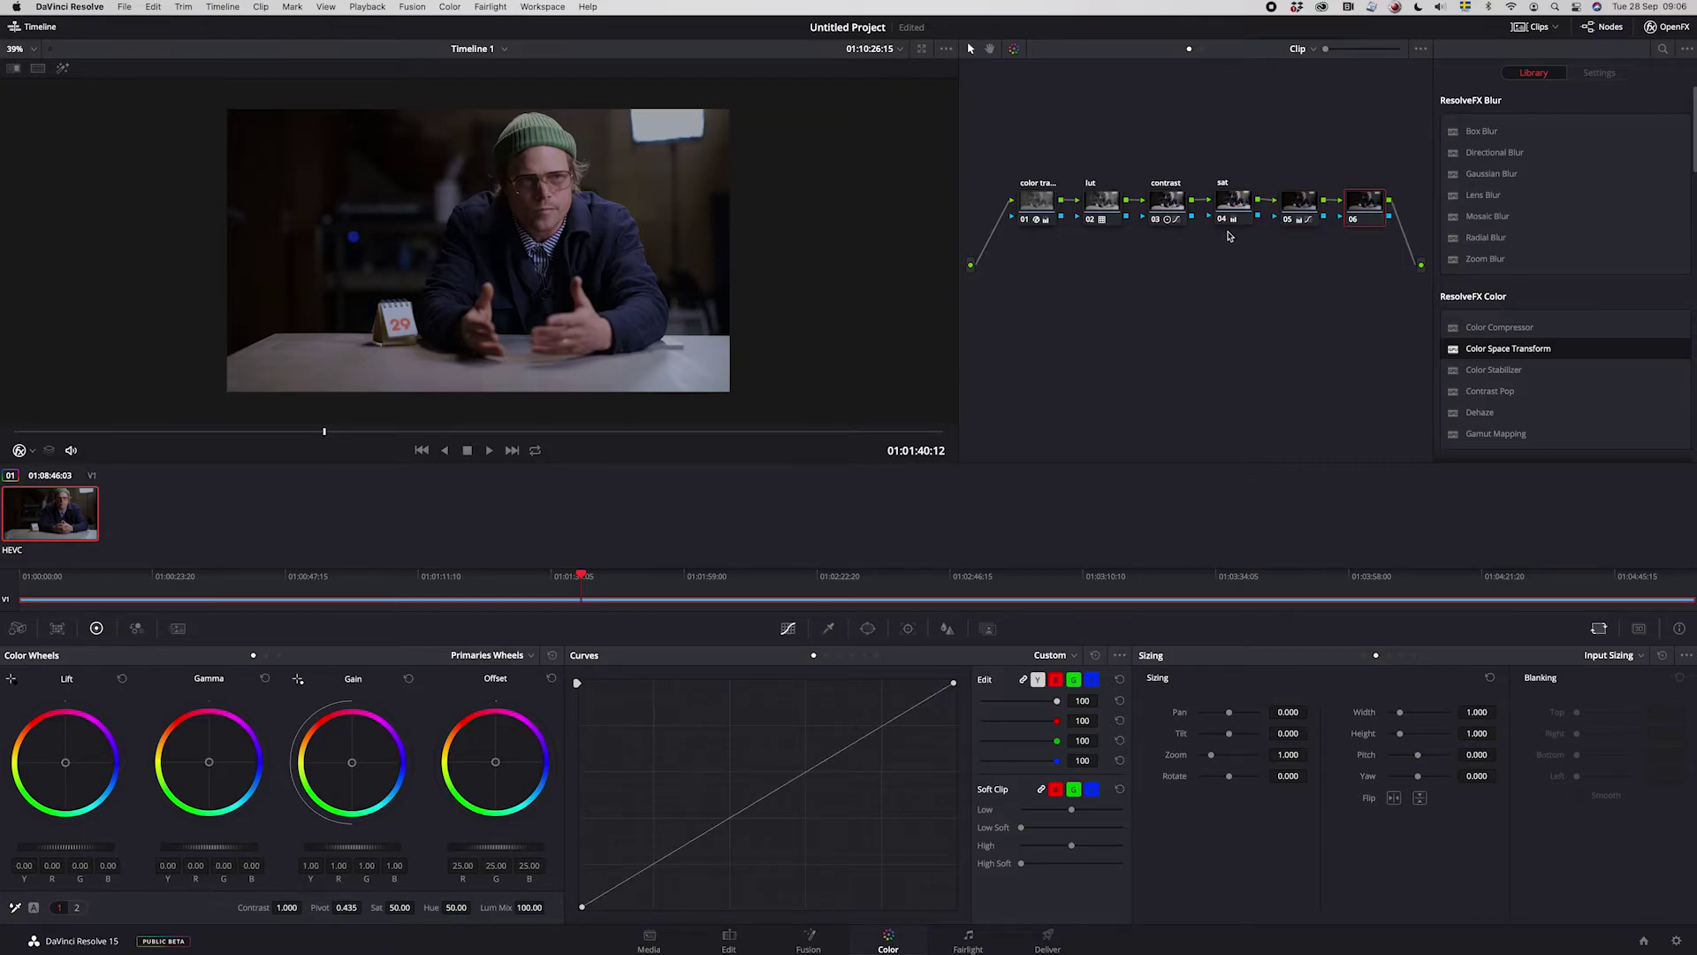
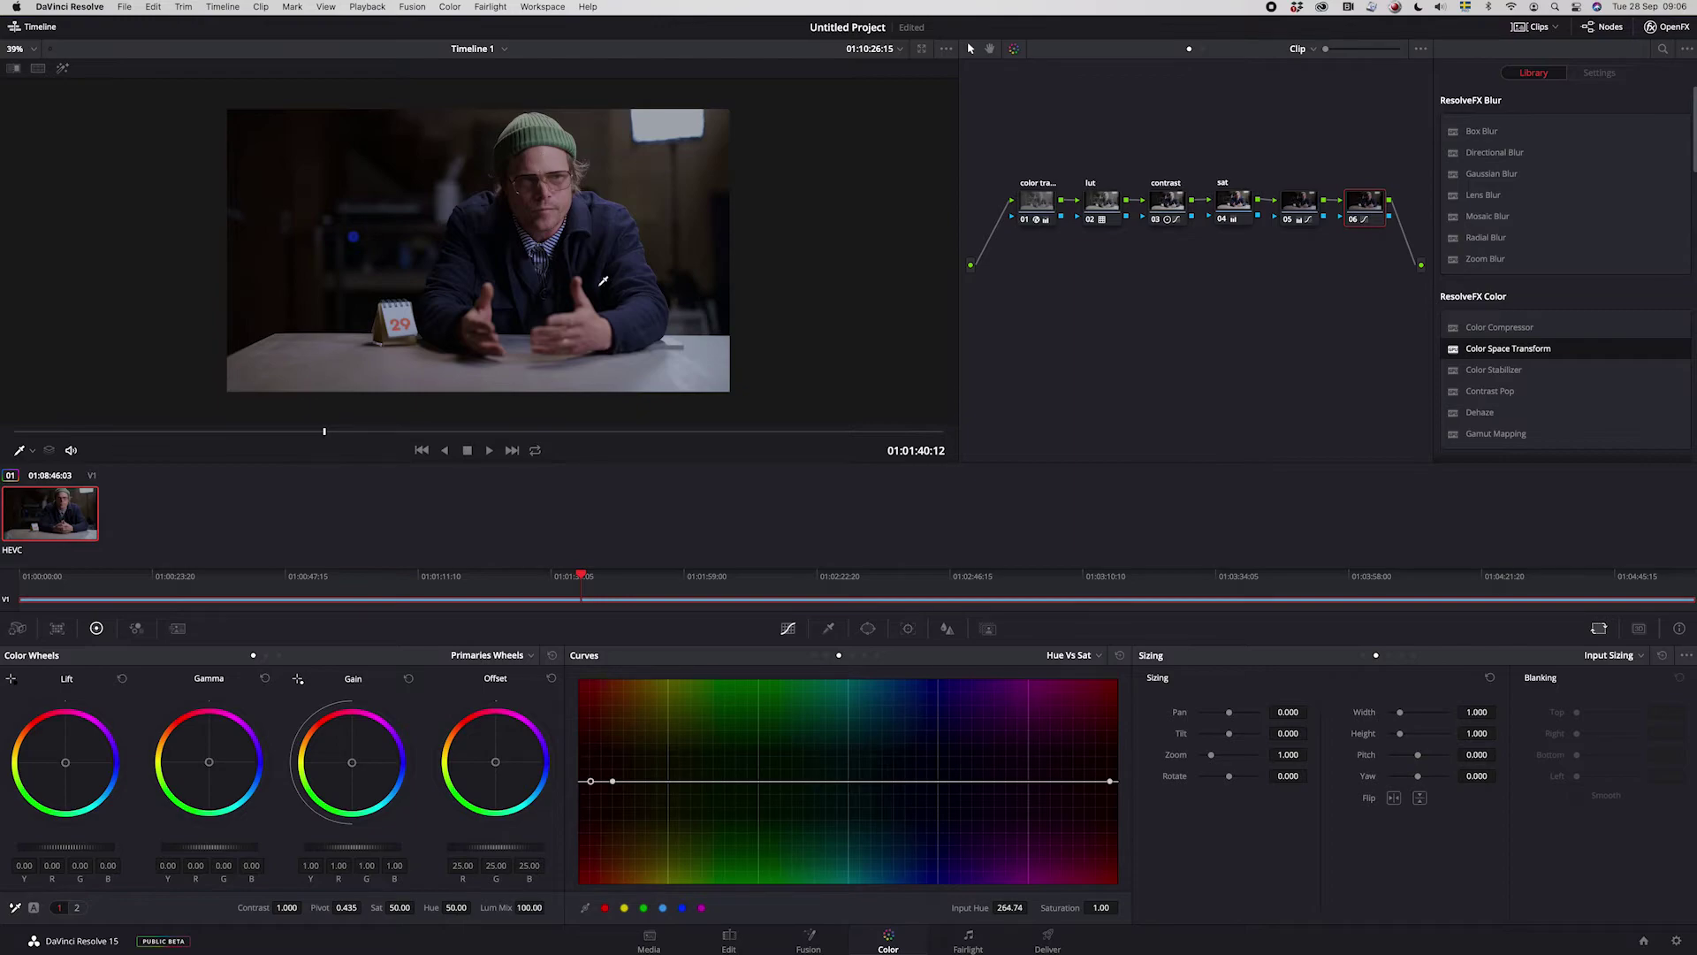
{"action": "left_click", "coordinate": [591, 782]}
{"action": "left_click_drag", "start_coordinate": [590, 782], "coordinate": [589, 771]}
{"action": "left_click", "coordinate": [1101, 779]}
{"action": "left_click", "coordinate": [549, 129]}
{"action": "mouse_move", "coordinate": [779, 780]}
{"action": "left_mouse_down"}
{"action": "mouse_move", "coordinate": [775, 827]}
{"action": "mouse_move", "coordinate": [736, 782]}
{"action": "mouse_move", "coordinate": [809, 787]}
{"action": "left_mouse_up"}
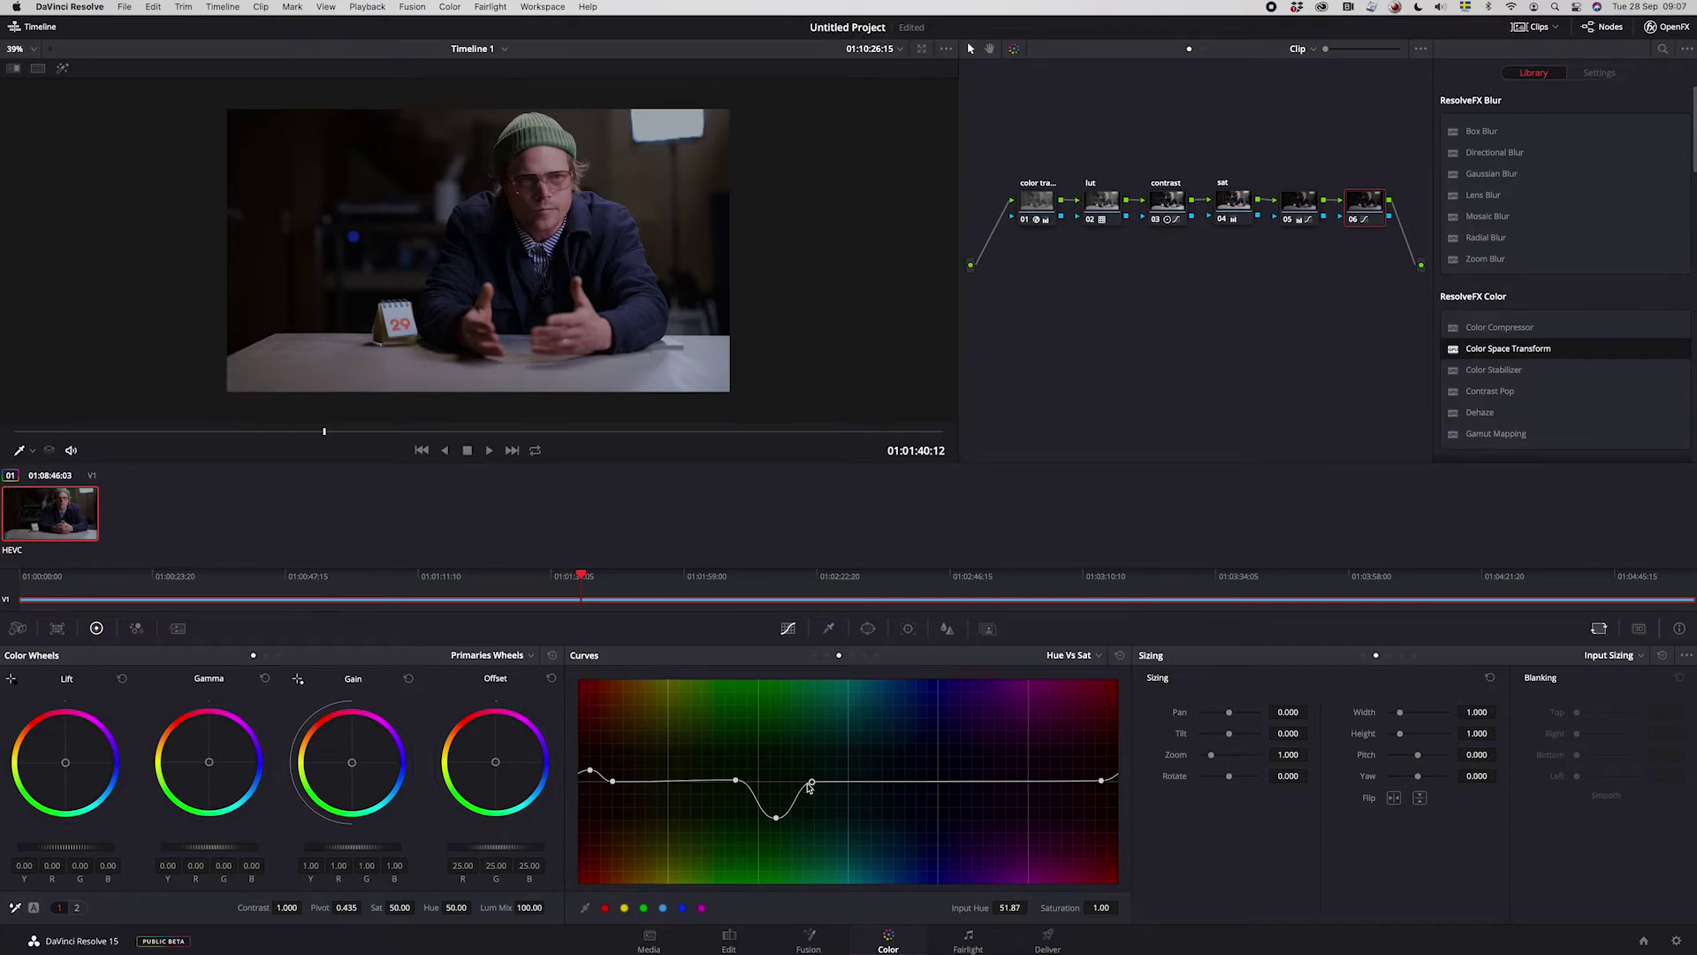
- Slightly brighten the red-orange skin hues in node 06's Hue Vs Lum curve and narrow the range around them
{"action": "left_click", "coordinate": [853, 655]}
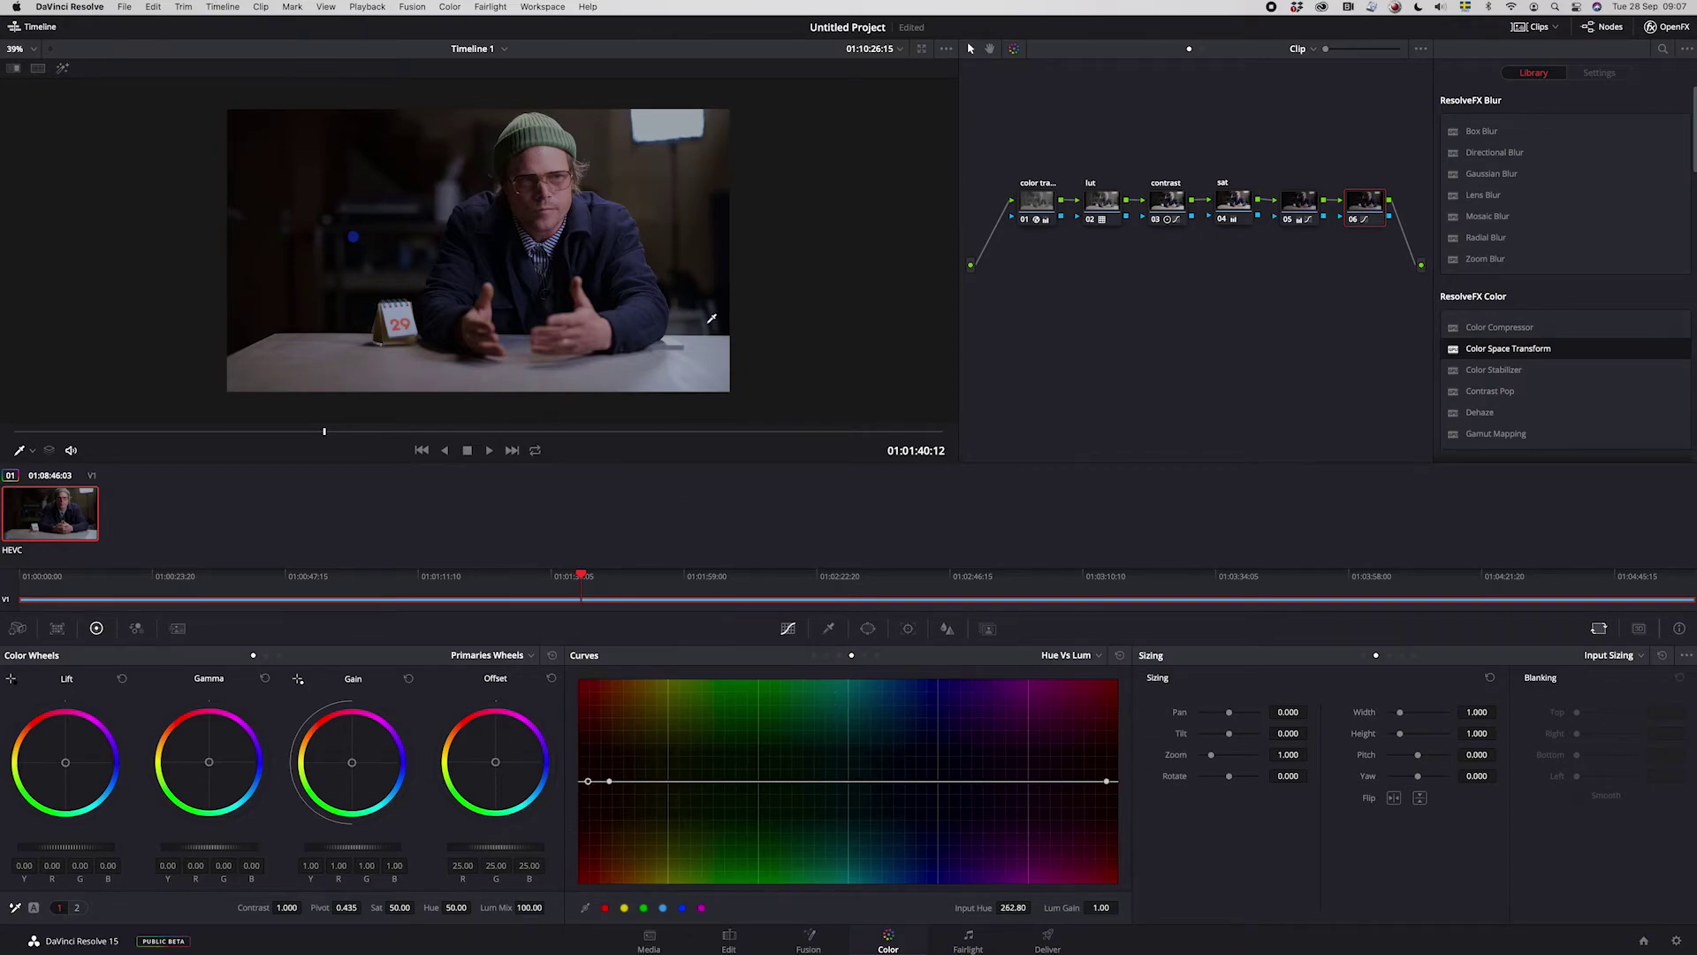
{"action": "mouse_move", "coordinate": [590, 783]}
{"action": "left_mouse_down"}
{"action": "mouse_move", "coordinate": [586, 757]}
{"action": "mouse_move", "coordinate": [593, 778]}
{"action": "left_mouse_up"}
{"action": "left_click", "coordinate": [617, 783]}
{"action": "mouse_move", "coordinate": [593, 775]}
{"action": "left_mouse_down"}
{"action": "mouse_move", "coordinate": [592, 798]}
{"action": "mouse_move", "coordinate": [586, 773]}
{"action": "mouse_move", "coordinate": [601, 781]}
{"action": "left_mouse_up"}
{"action": "left_click_drag", "start_coordinate": [1107, 782], "coordinate": [1097, 784]}
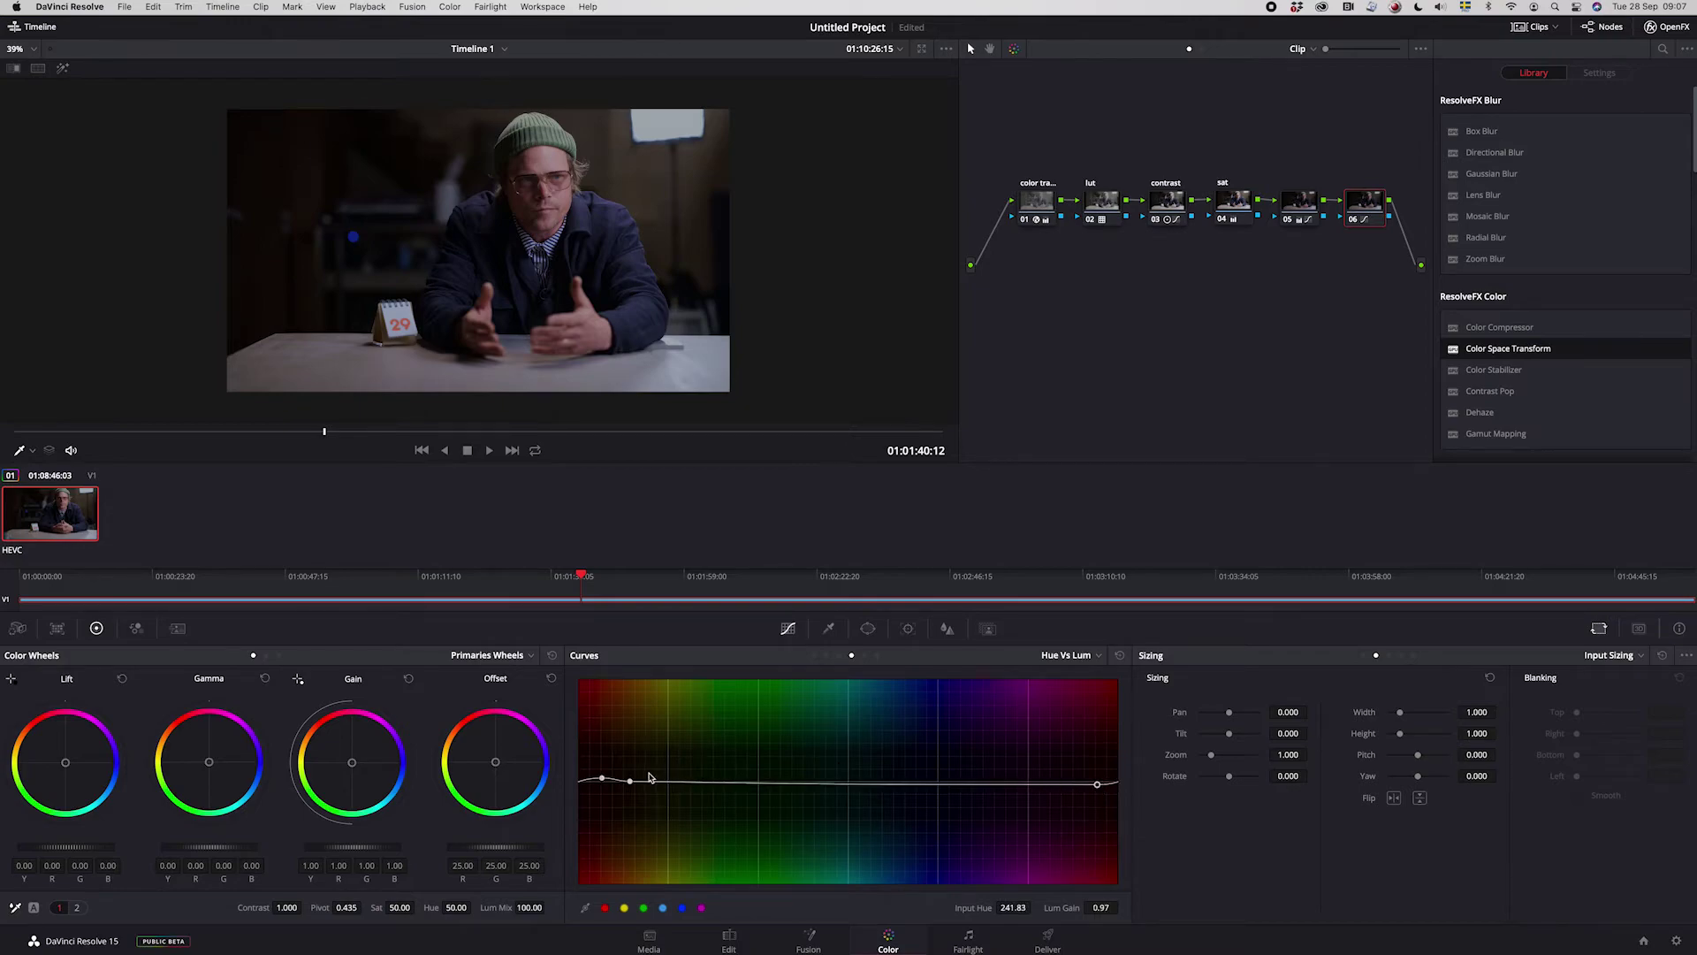
{"action": "mouse_move", "coordinate": [630, 780]}
{"action": "left_mouse_down"}
{"action": "mouse_move", "coordinate": [646, 781]}
{"action": "mouse_move", "coordinate": [604, 772]}
{"action": "mouse_move", "coordinate": [610, 820]}
{"action": "mouse_move", "coordinate": [630, 753]}
{"action": "mouse_move", "coordinate": [610, 778]}
{"action": "left_mouse_up"}
- In node 06's Lum Vs Sat curve, anchor a point at input lum 0.22 and pull the black end down to fully desaturate the shadows
{"action": "left_click", "coordinate": [866, 657]}
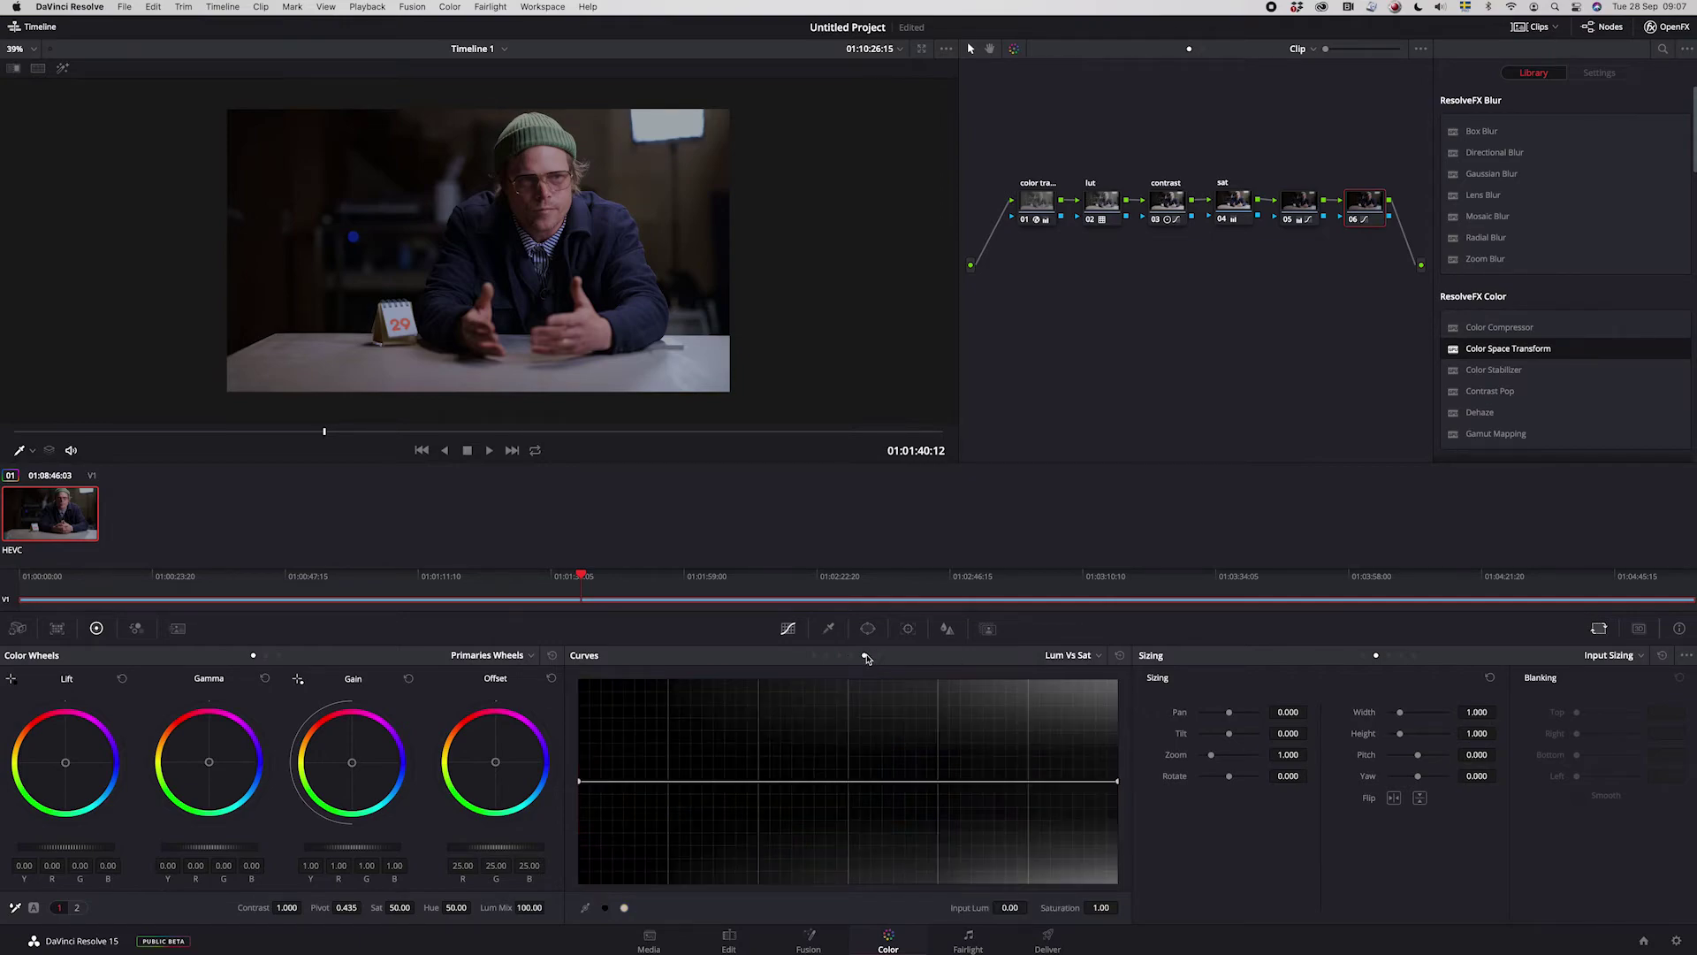
{"action": "left_click", "coordinate": [745, 781]}
{"action": "left_click_drag", "start_coordinate": [745, 781], "coordinate": [713, 780]}
{"action": "left_click_drag", "start_coordinate": [580, 783], "coordinate": [572, 908]}
{"action": "left_click_drag", "start_coordinate": [712, 781], "coordinate": [699, 785]}
- Toggle node 06 off and on repeatedly to compare the image with and without its curve adjustments
{"action": "key", "text": "ctrl+d"}
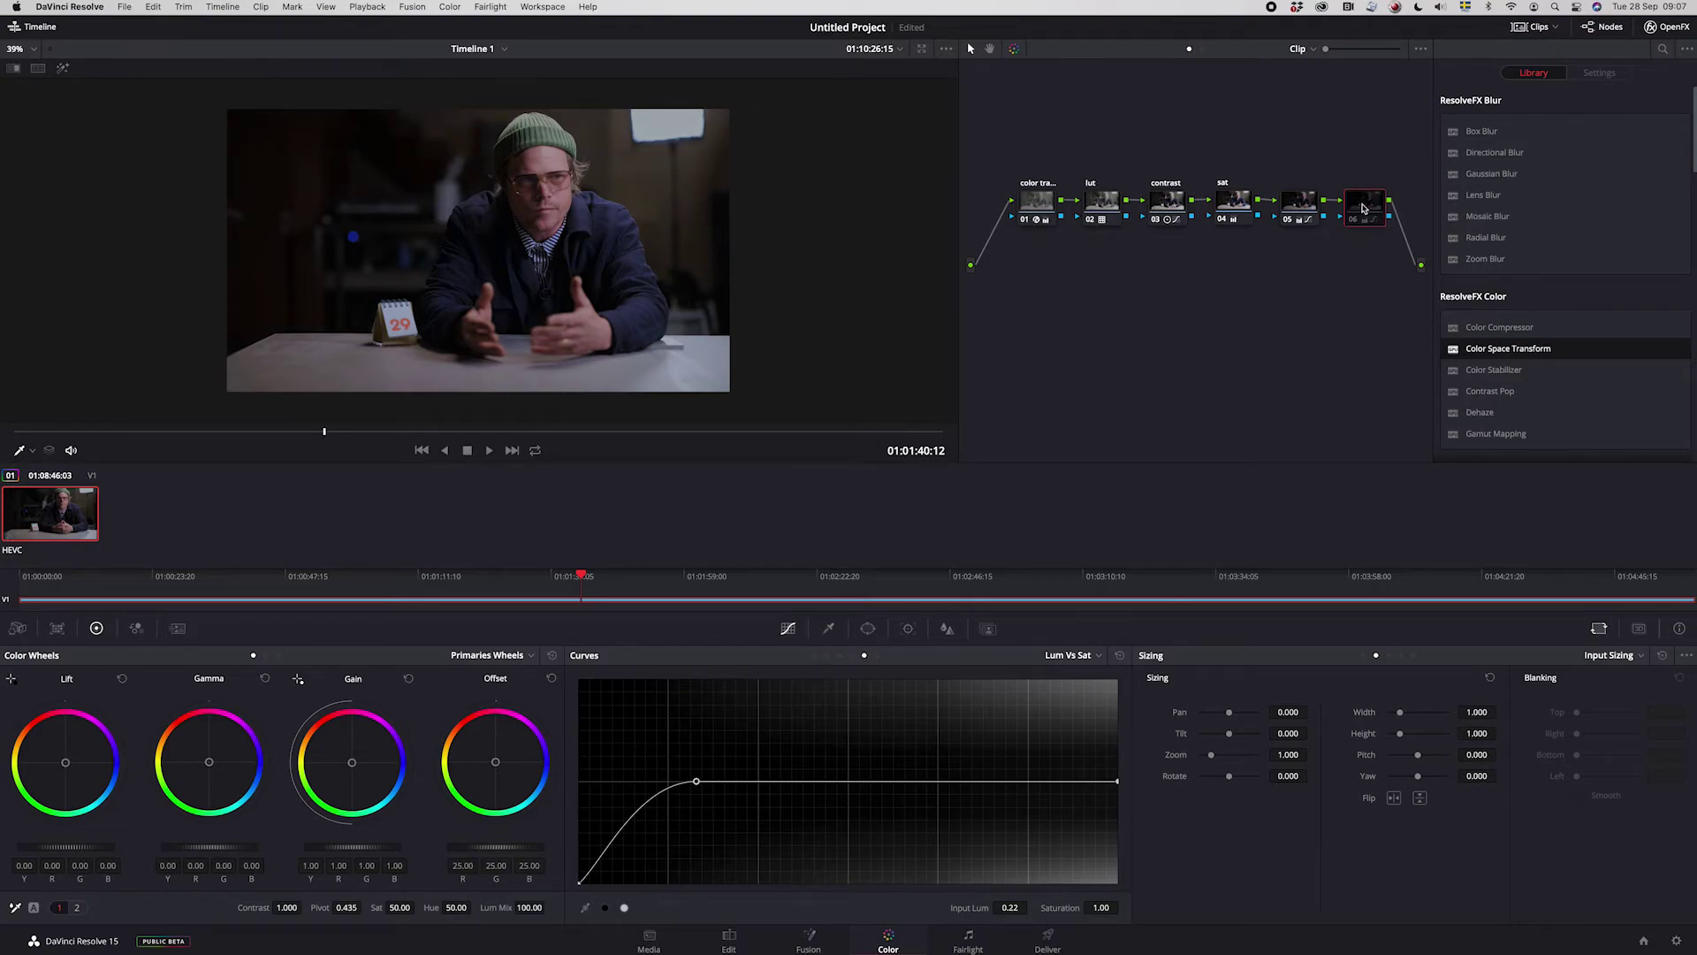
{"action": "key", "text": "ctrl+d"}
{"action": "key", "text": "ctrl+d"}
{"action": "key", "text": "ctrl+d"}
{"action": "key", "text": "ctrl+d"}
{"action": "key", "text": "ctrl+d"}
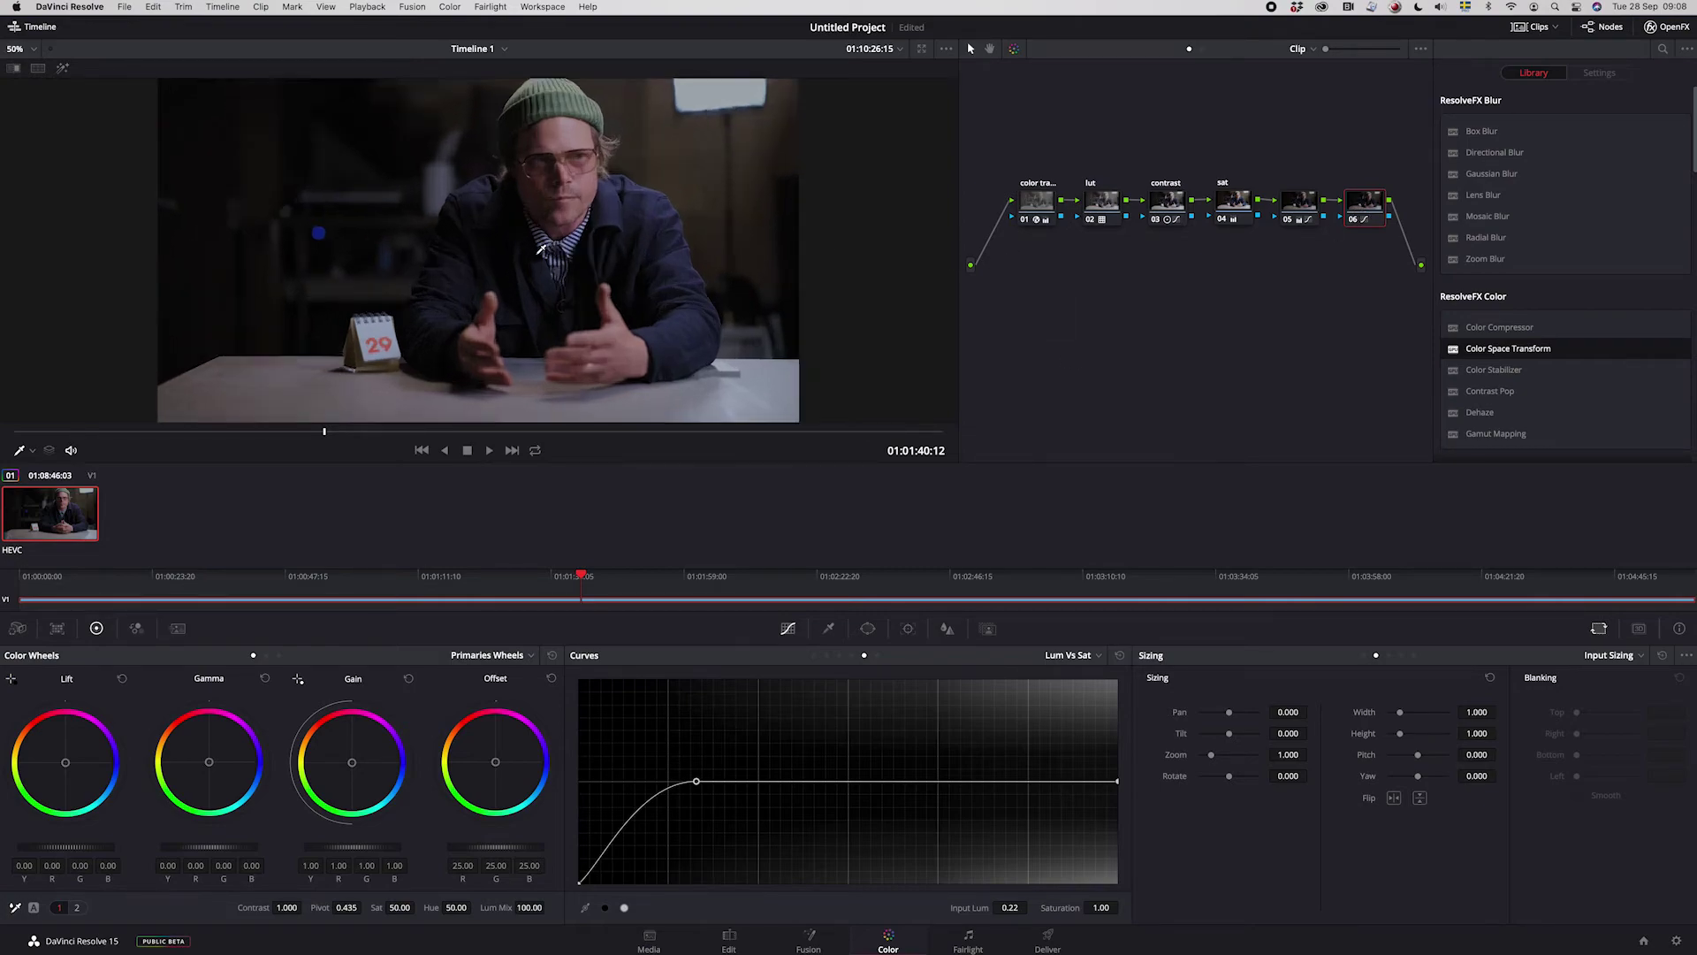
- Examine the subject's face and the dark background beside his hair up close for noise in the shadows
{"action": "scroll", "coordinate": [541, 252], "scroll_direction": "up", "scroll_amount": 8}
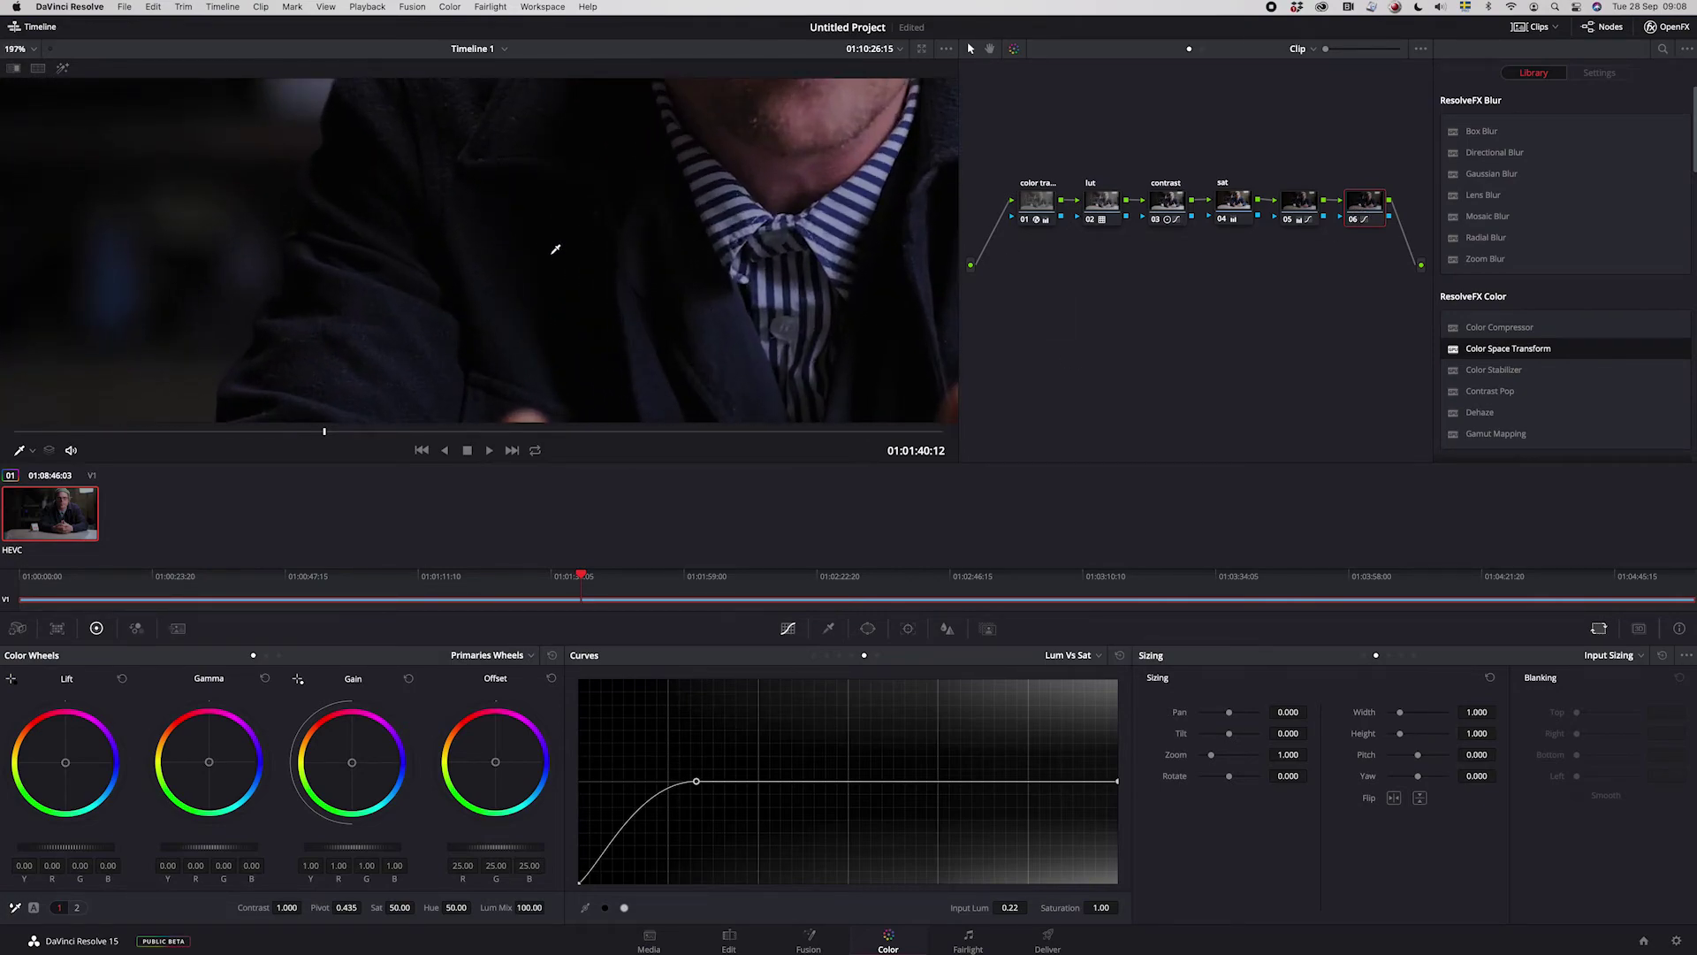
{"action": "scroll", "coordinate": [560, 249], "scroll_direction": "up", "scroll_amount": 5}
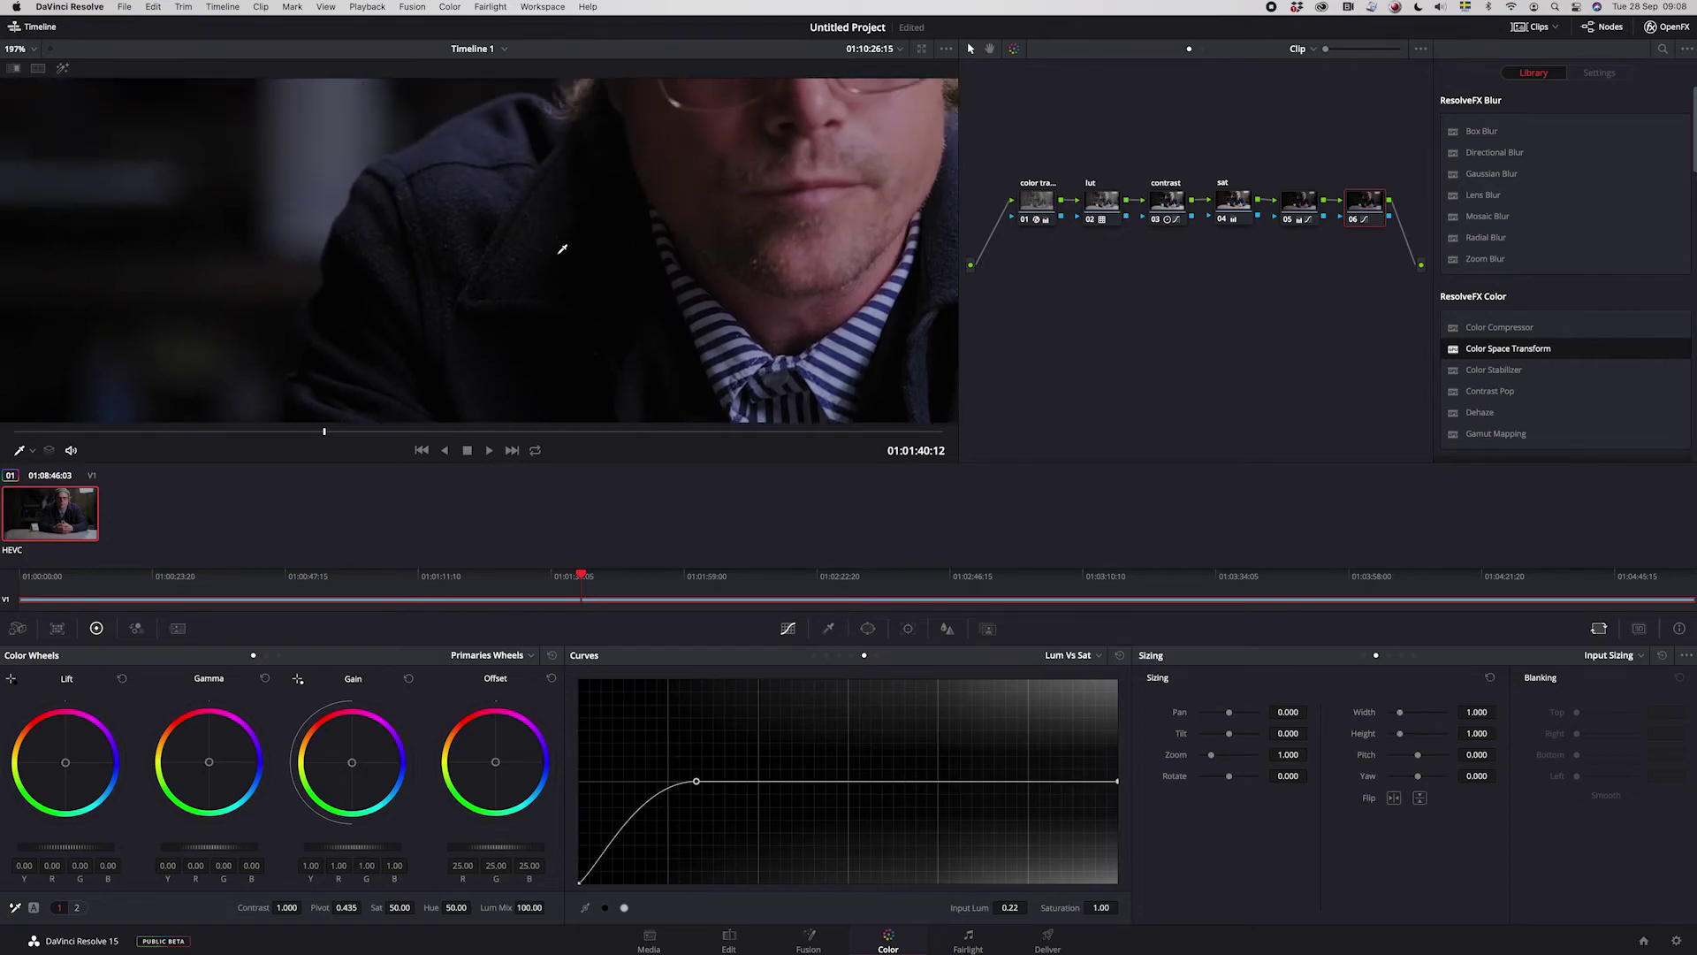
{"action": "scroll", "coordinate": [561, 249], "scroll_direction": "up", "scroll_amount": 6}
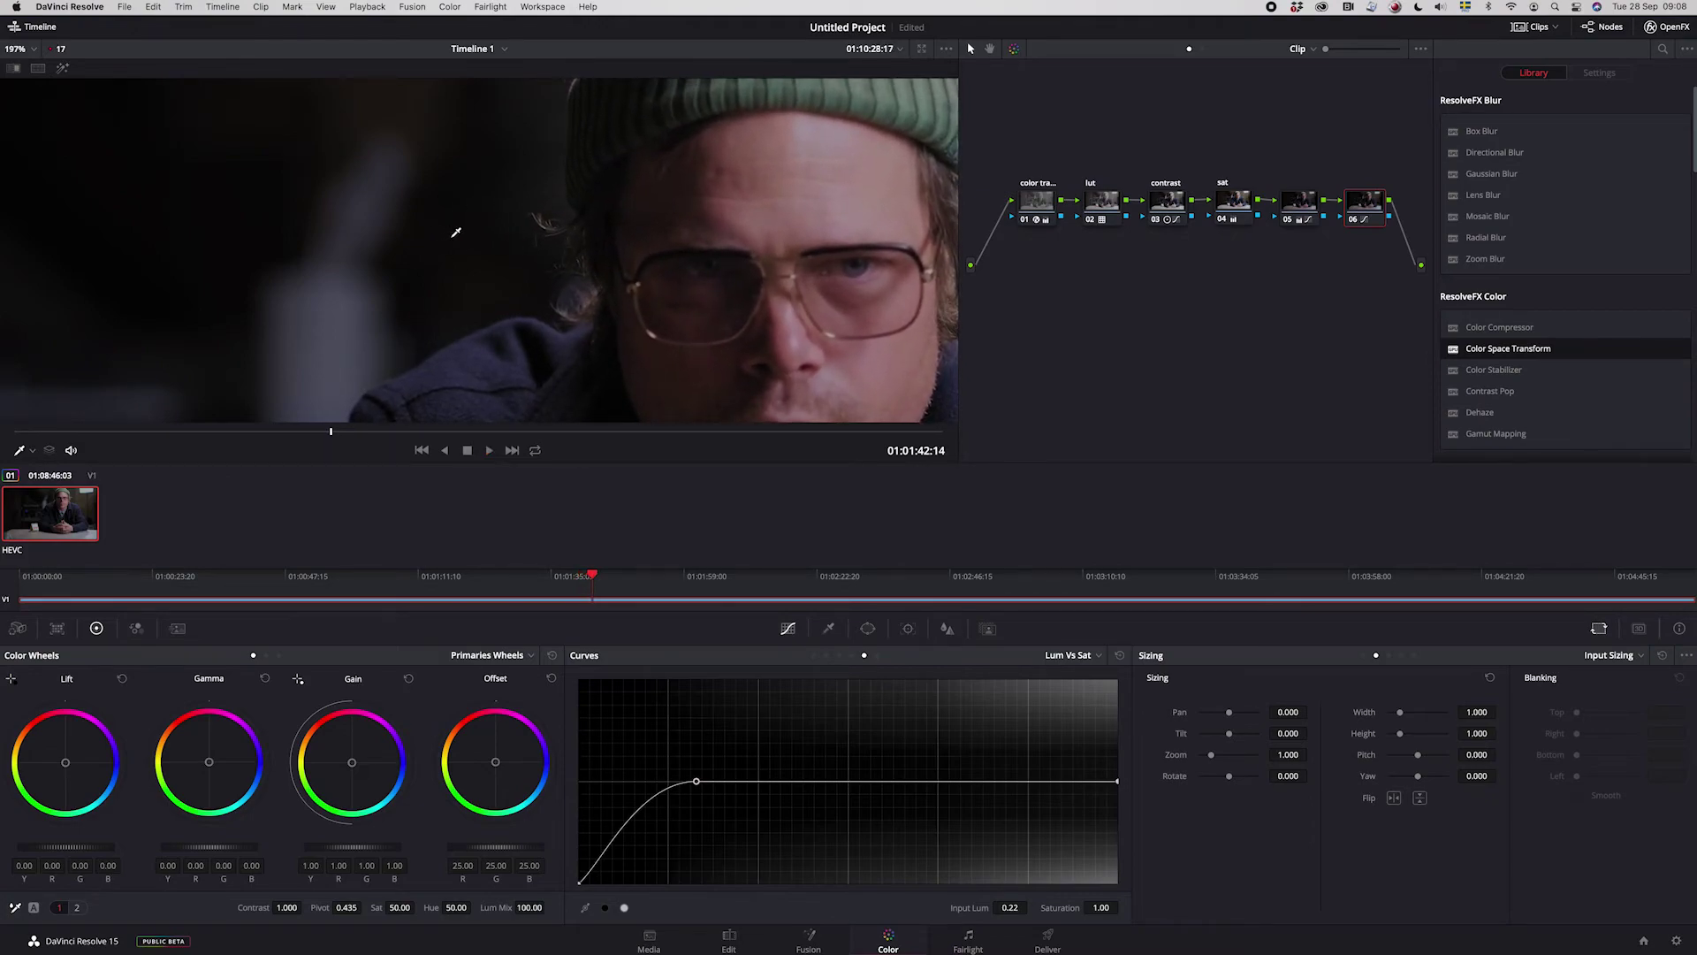
{"action": "key", "text": "space"}
{"action": "scroll", "coordinate": [330, 251], "scroll_direction": "up", "scroll_amount": 5}
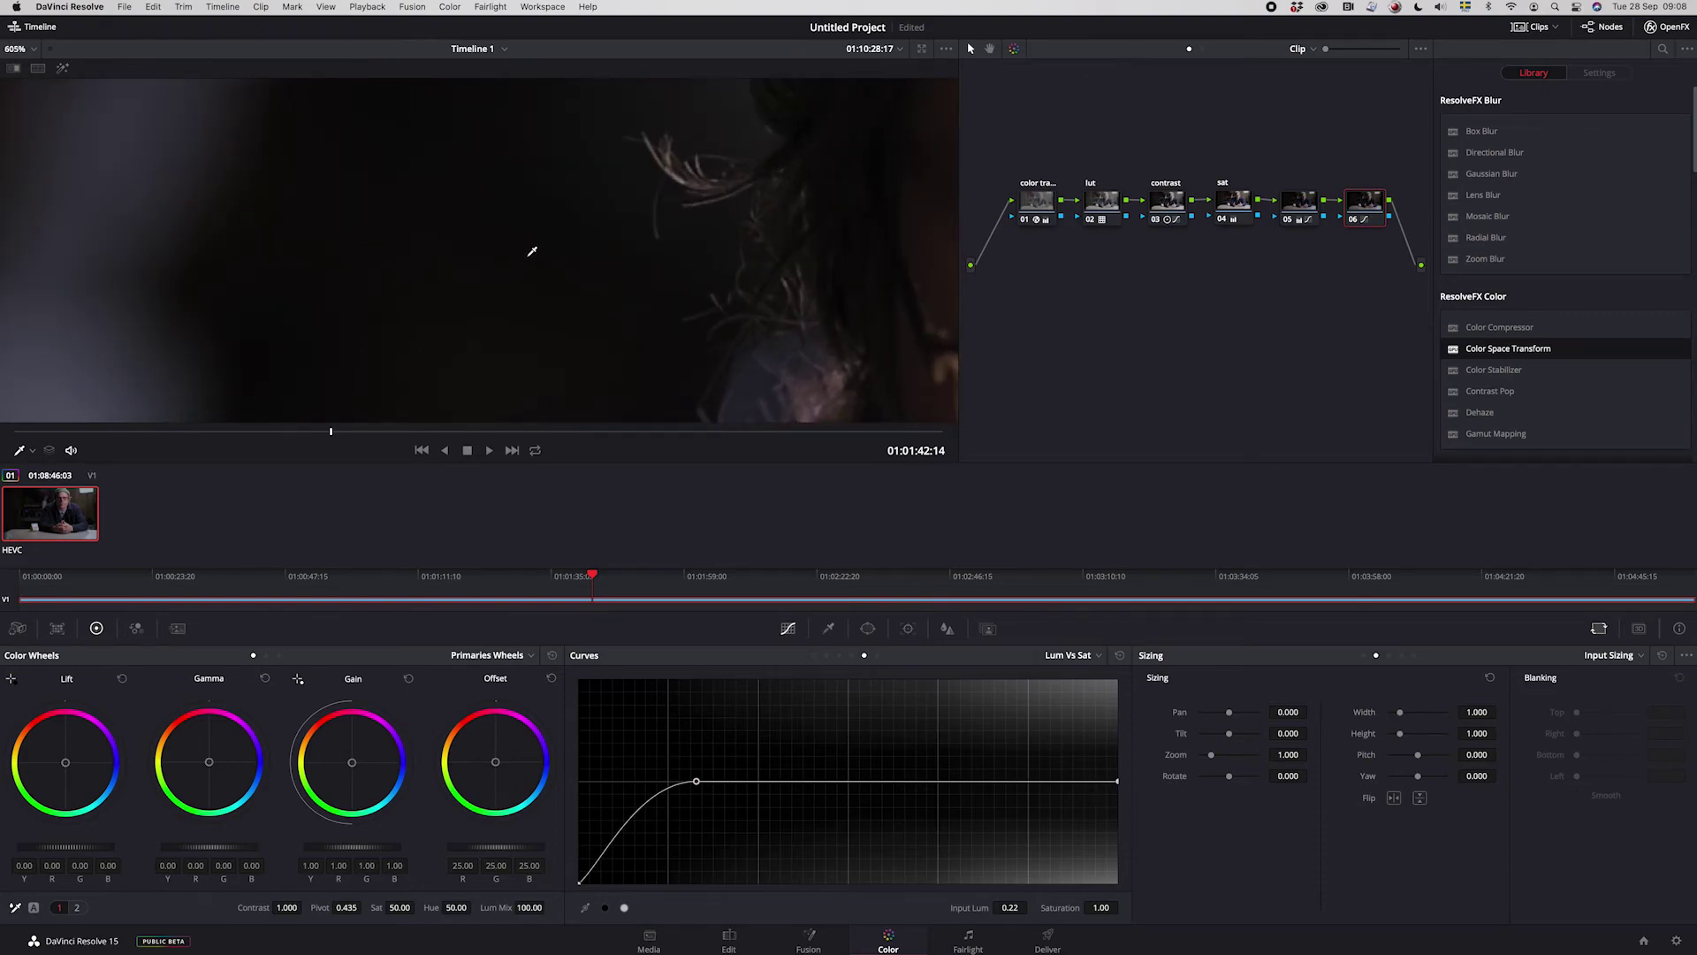
{"action": "scroll", "coordinate": [526, 254], "scroll_direction": "down", "scroll_amount": 8}
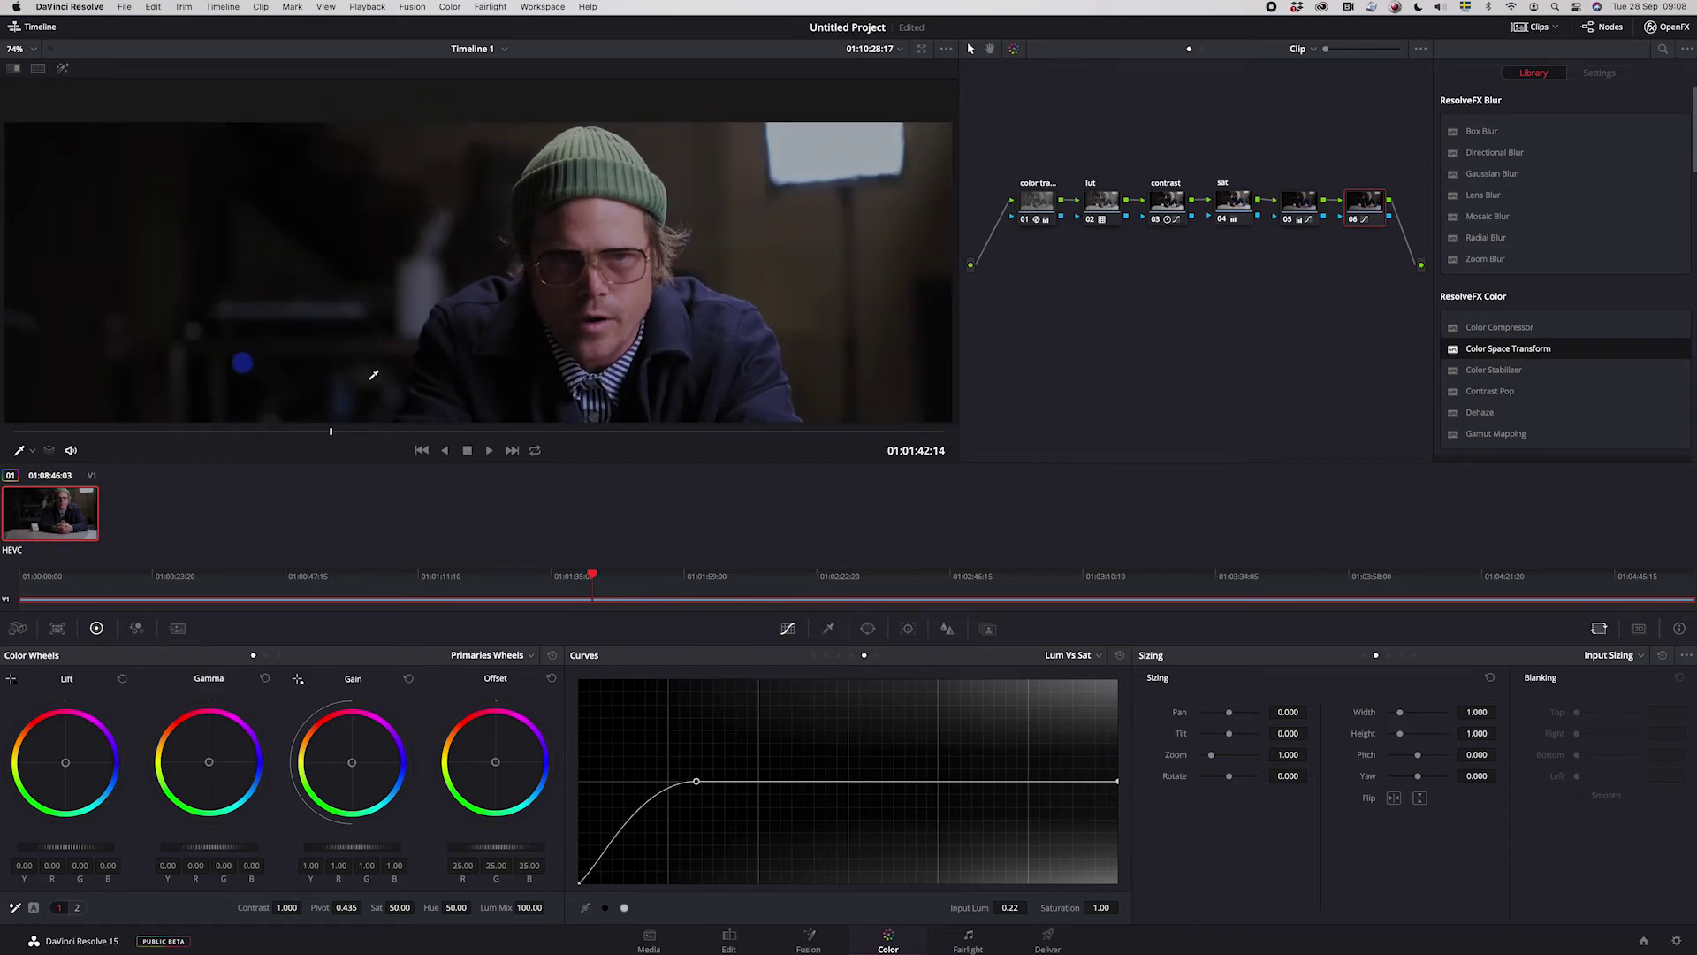
{"action": "scroll", "coordinate": [766, 284], "scroll_direction": "down", "scroll_amount": 2}
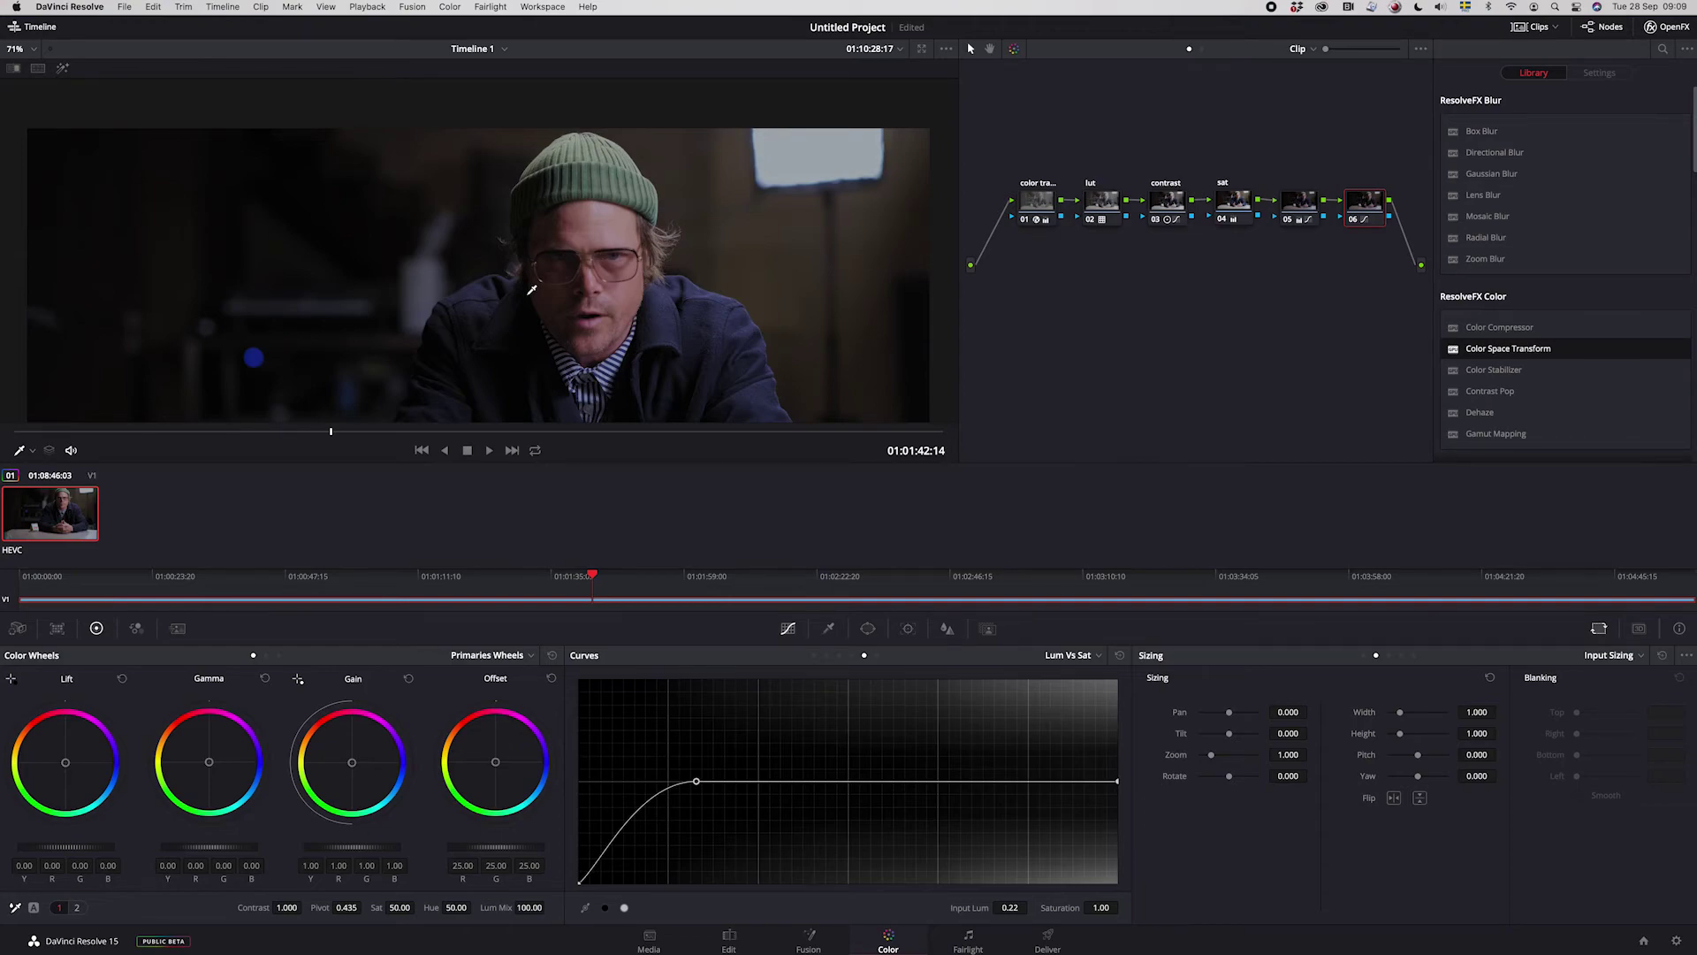
{"action": "scroll", "coordinate": [553, 288], "scroll_direction": "up", "scroll_amount": 8}
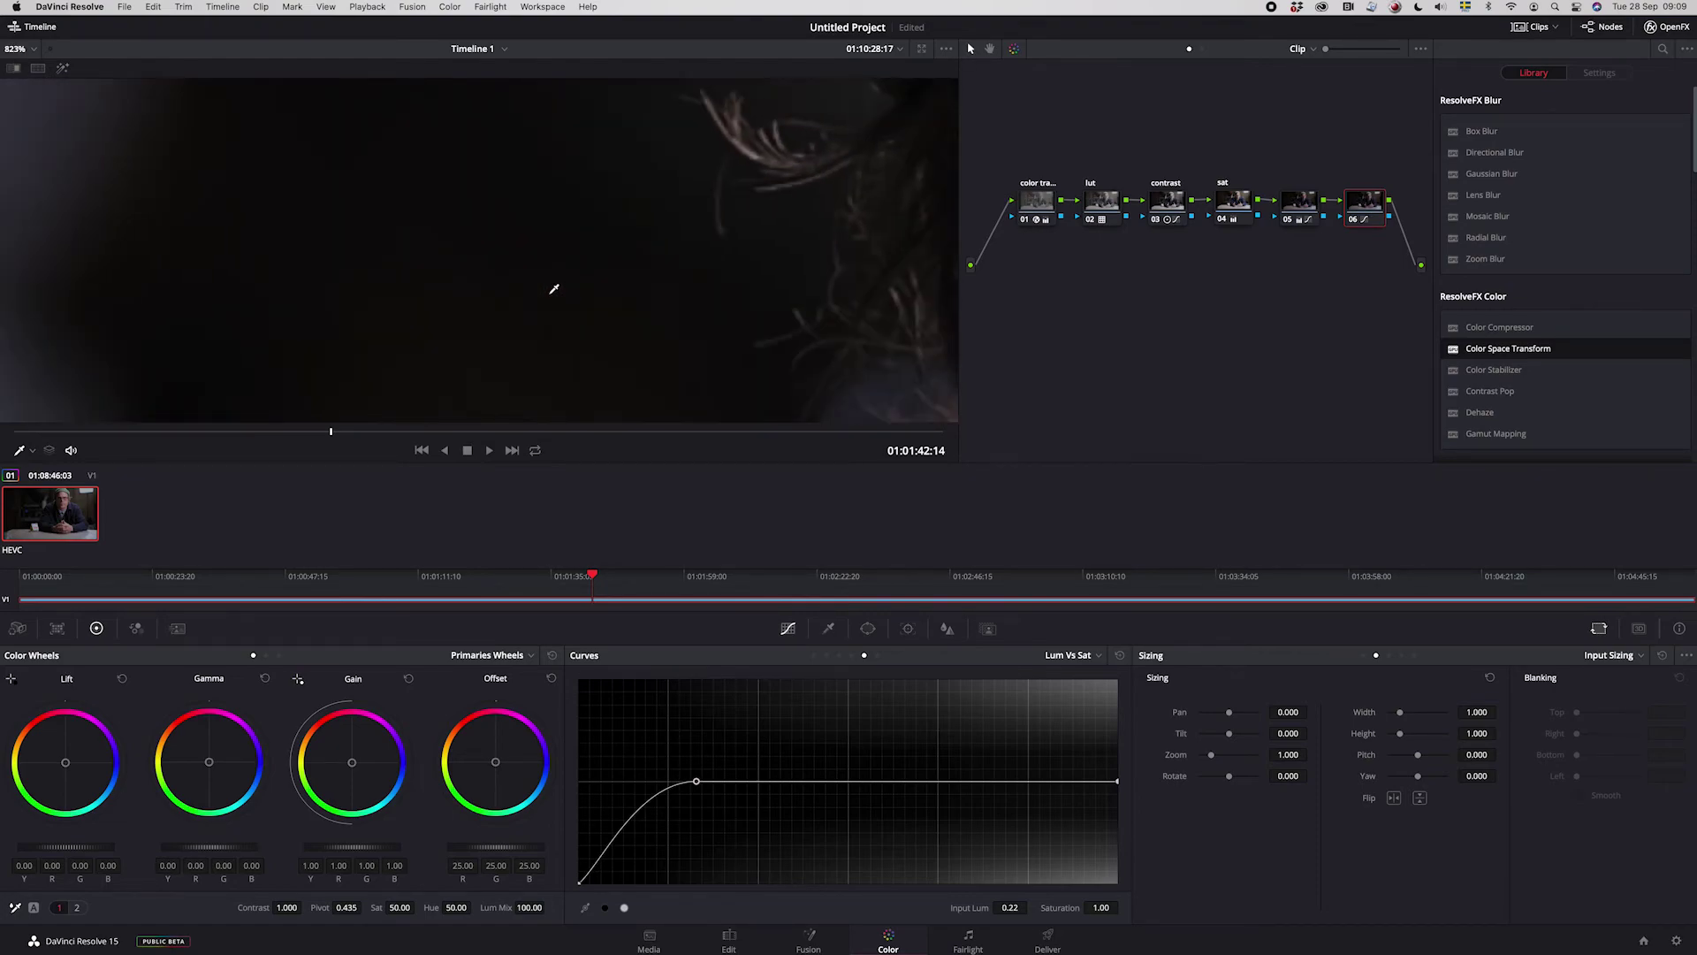
{"action": "scroll", "coordinate": [554, 289], "scroll_direction": "down", "scroll_amount": 4}
{"action": "scroll", "coordinate": [555, 289], "scroll_direction": "up", "scroll_amount": 4}
{"action": "scroll", "coordinate": [553, 288], "scroll_direction": "up", "scroll_amount": 2}
- Play the clip while inspecting the graded image both up close and at full-frame view
{"action": "key", "text": "space"}
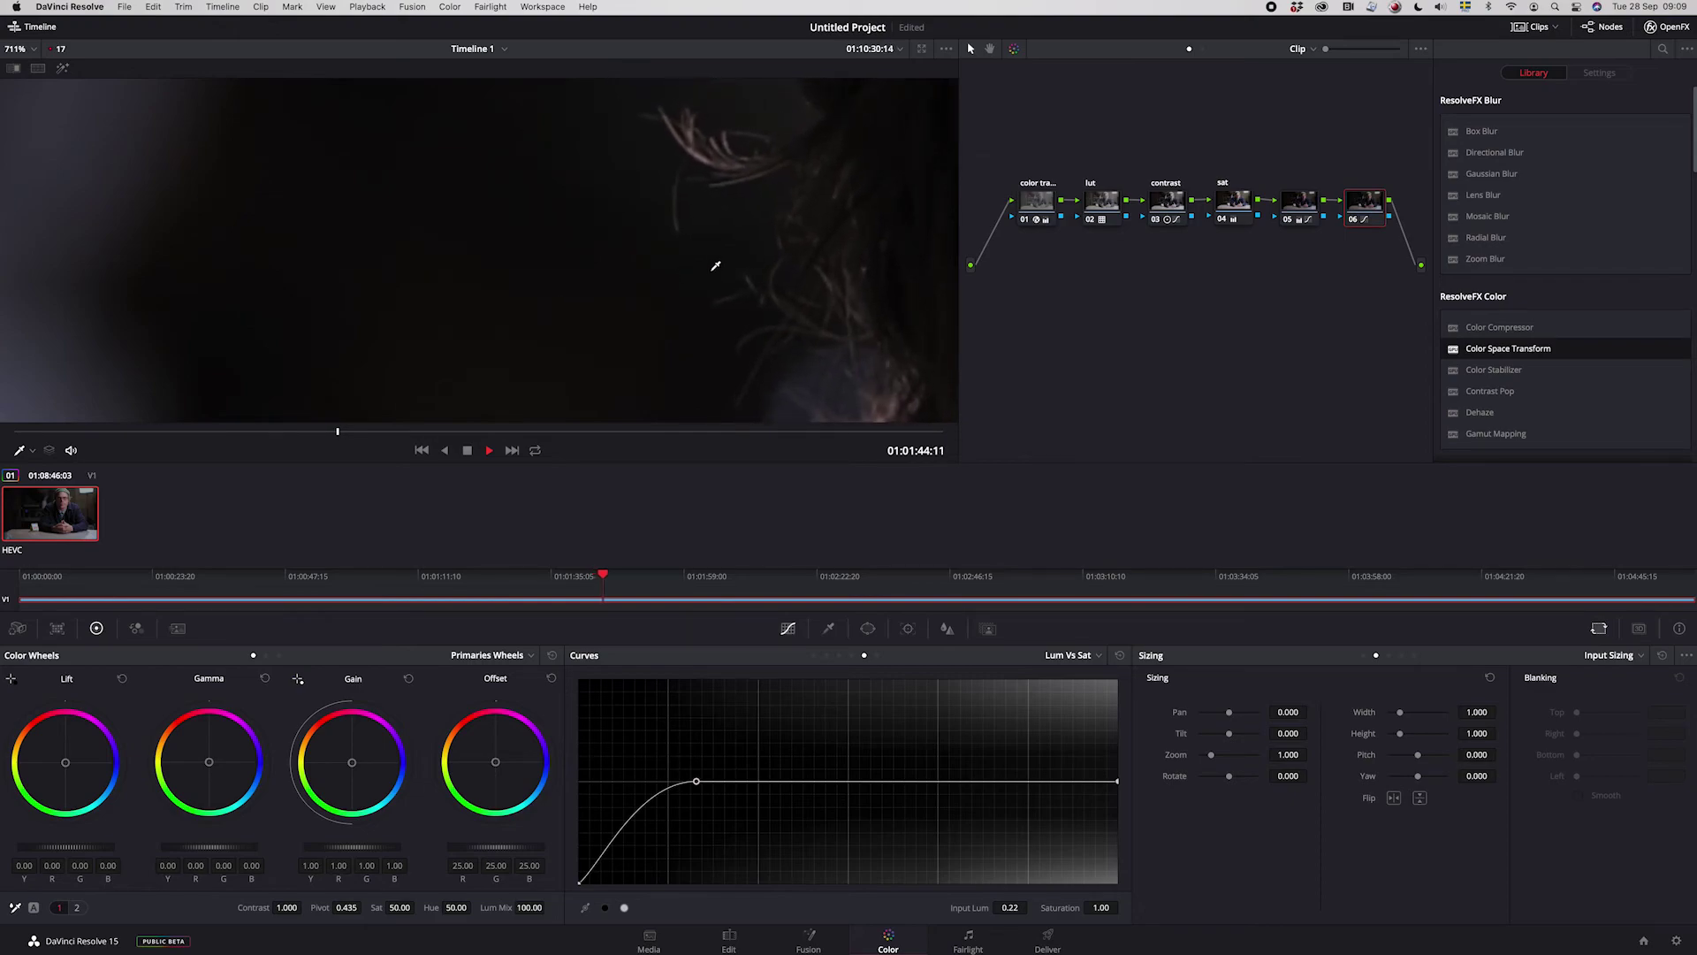
{"action": "scroll", "coordinate": [758, 304], "scroll_direction": "down", "scroll_amount": 10}
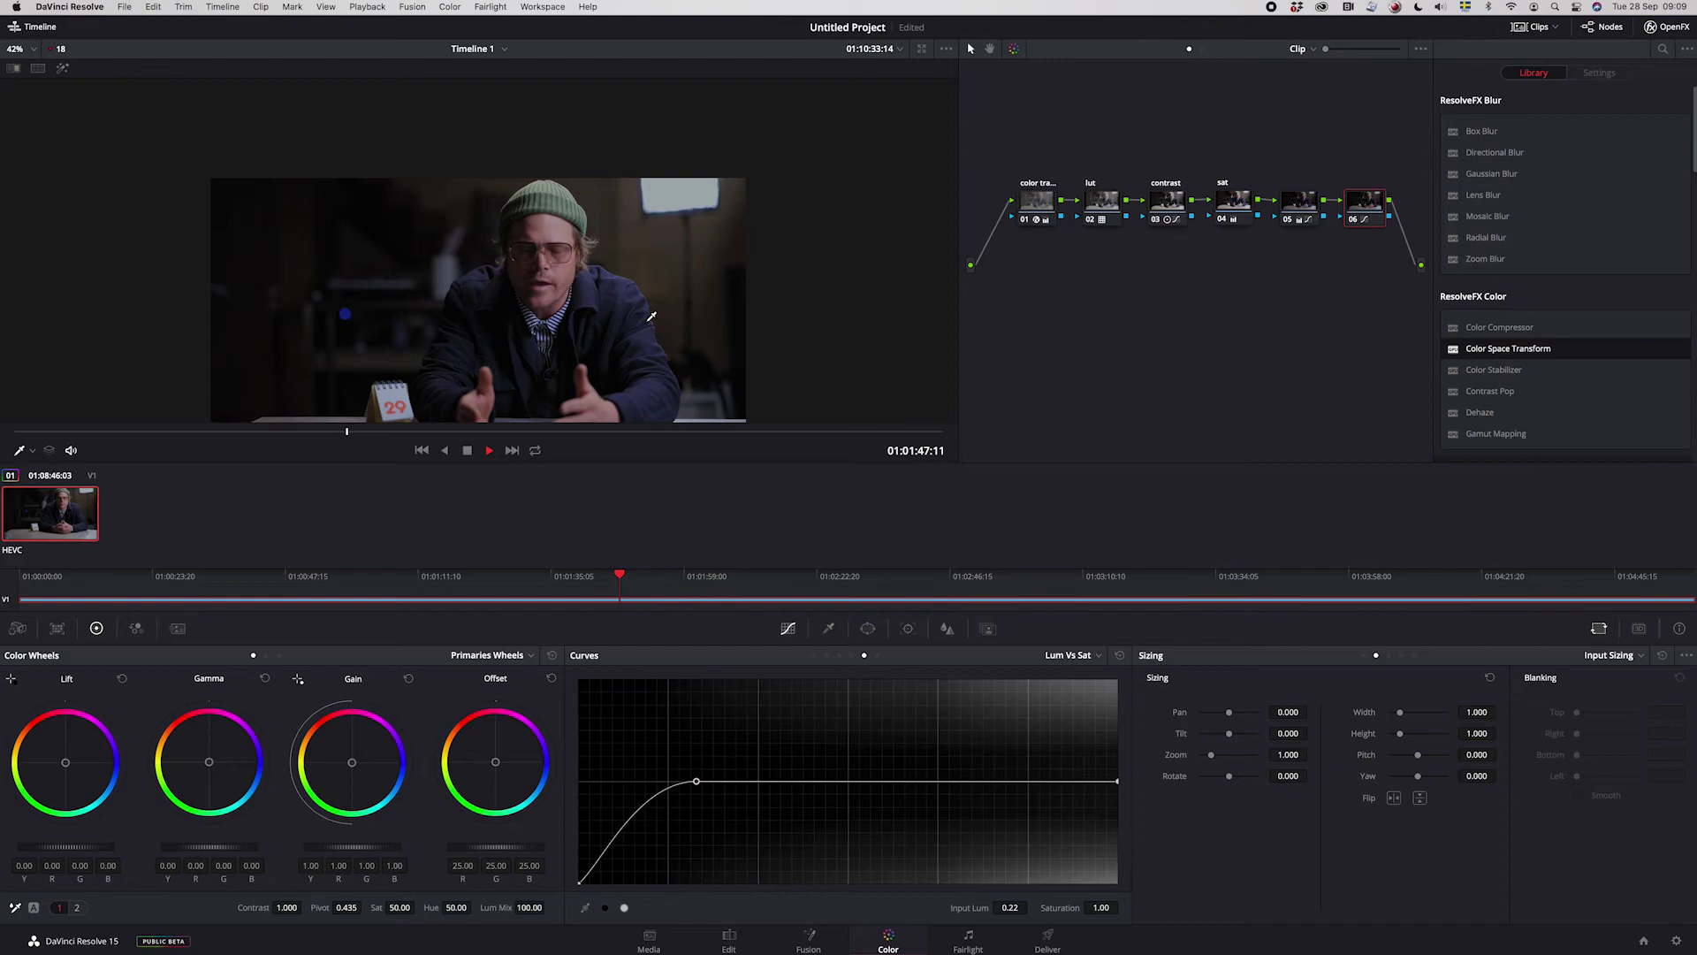
{"action": "scroll", "coordinate": [756, 301], "scroll_direction": "up", "scroll_amount": 3}
{"action": "scroll", "coordinate": [666, 315], "scroll_direction": "down", "scroll_amount": 3}
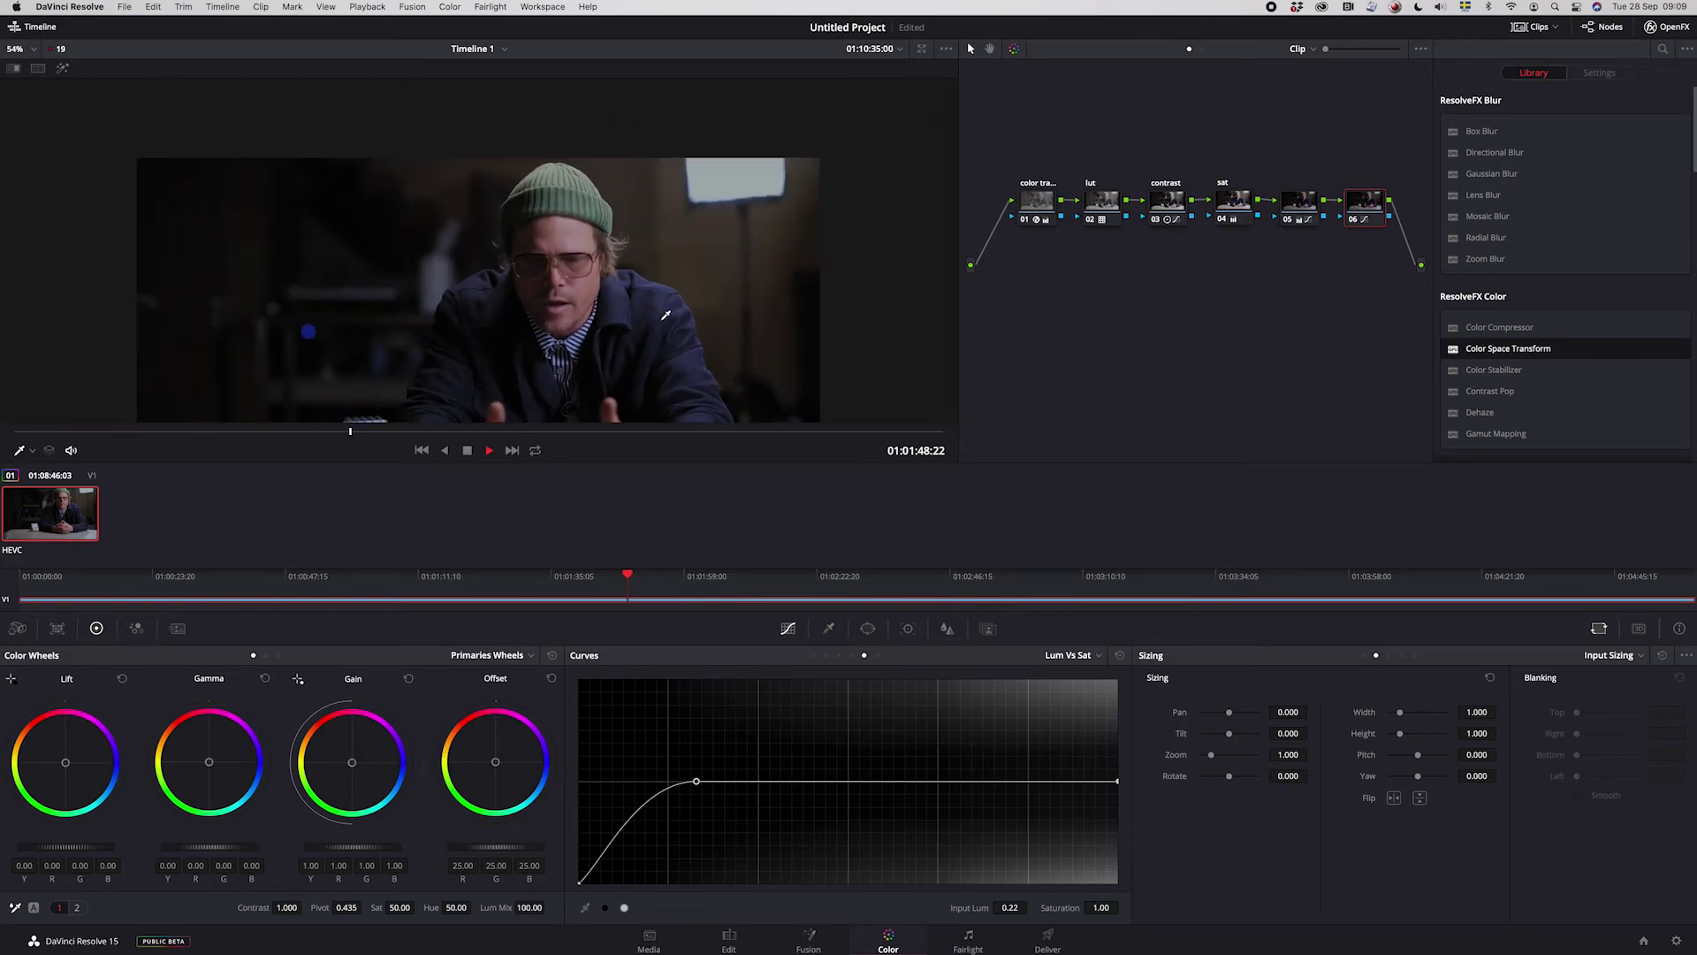
{"action": "scroll", "coordinate": [666, 314], "scroll_direction": "up", "scroll_amount": 8}
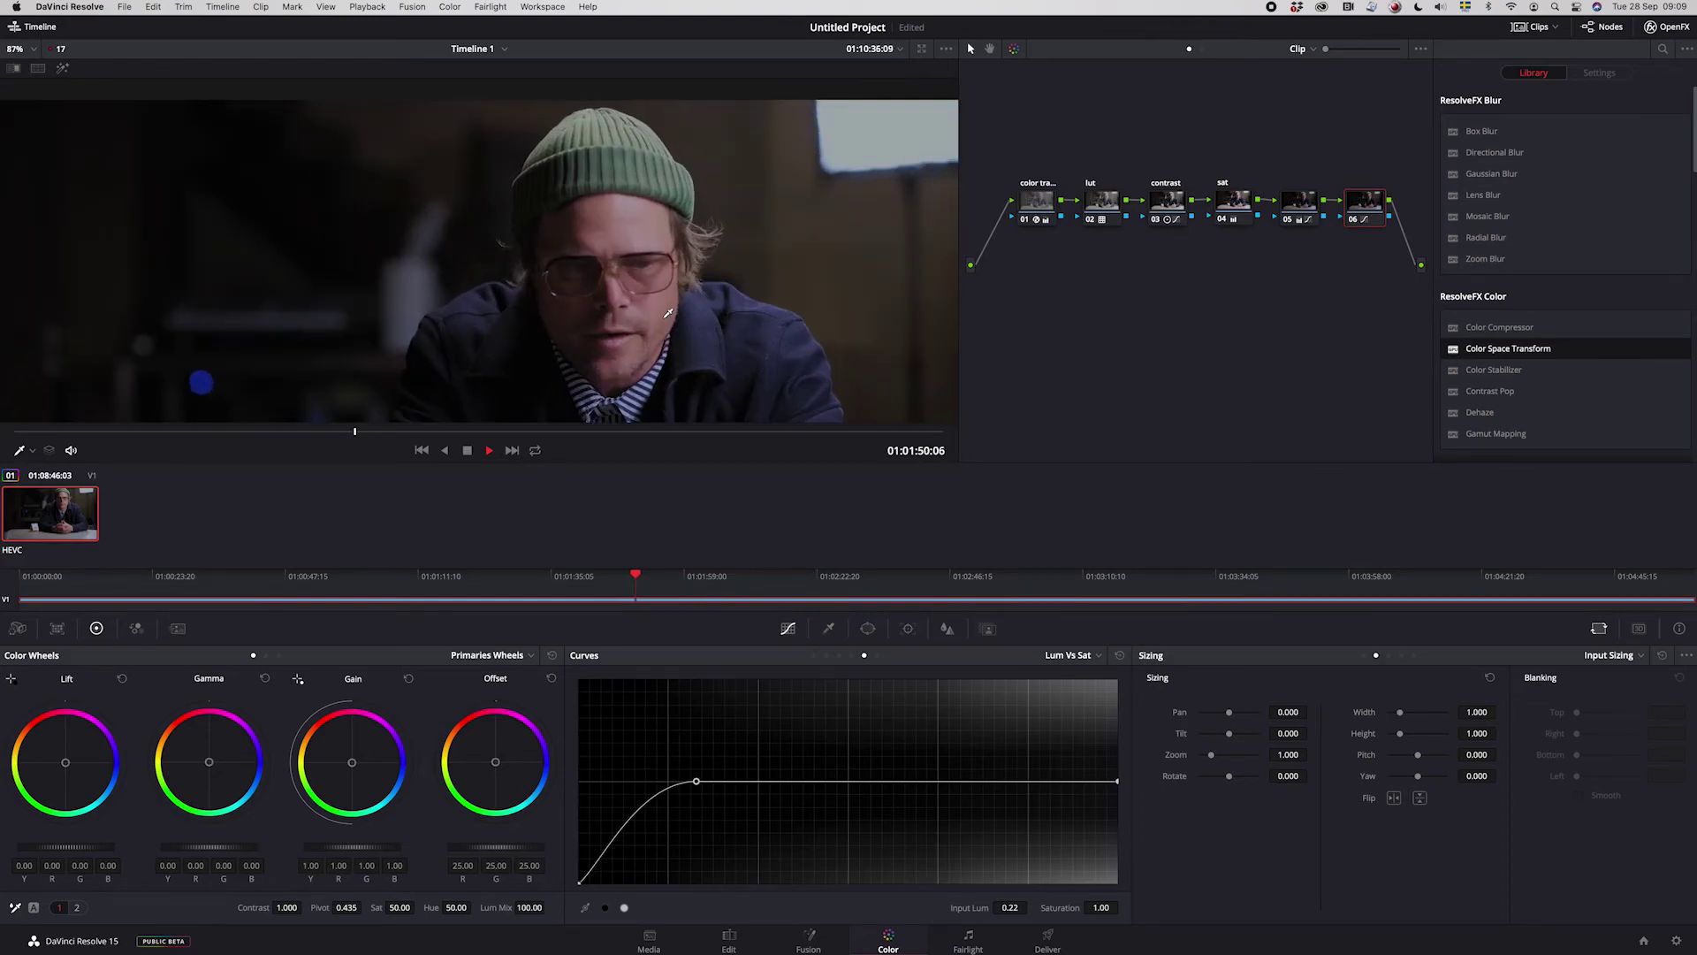
{"action": "scroll", "coordinate": [698, 310], "scroll_direction": "down", "scroll_amount": 10}
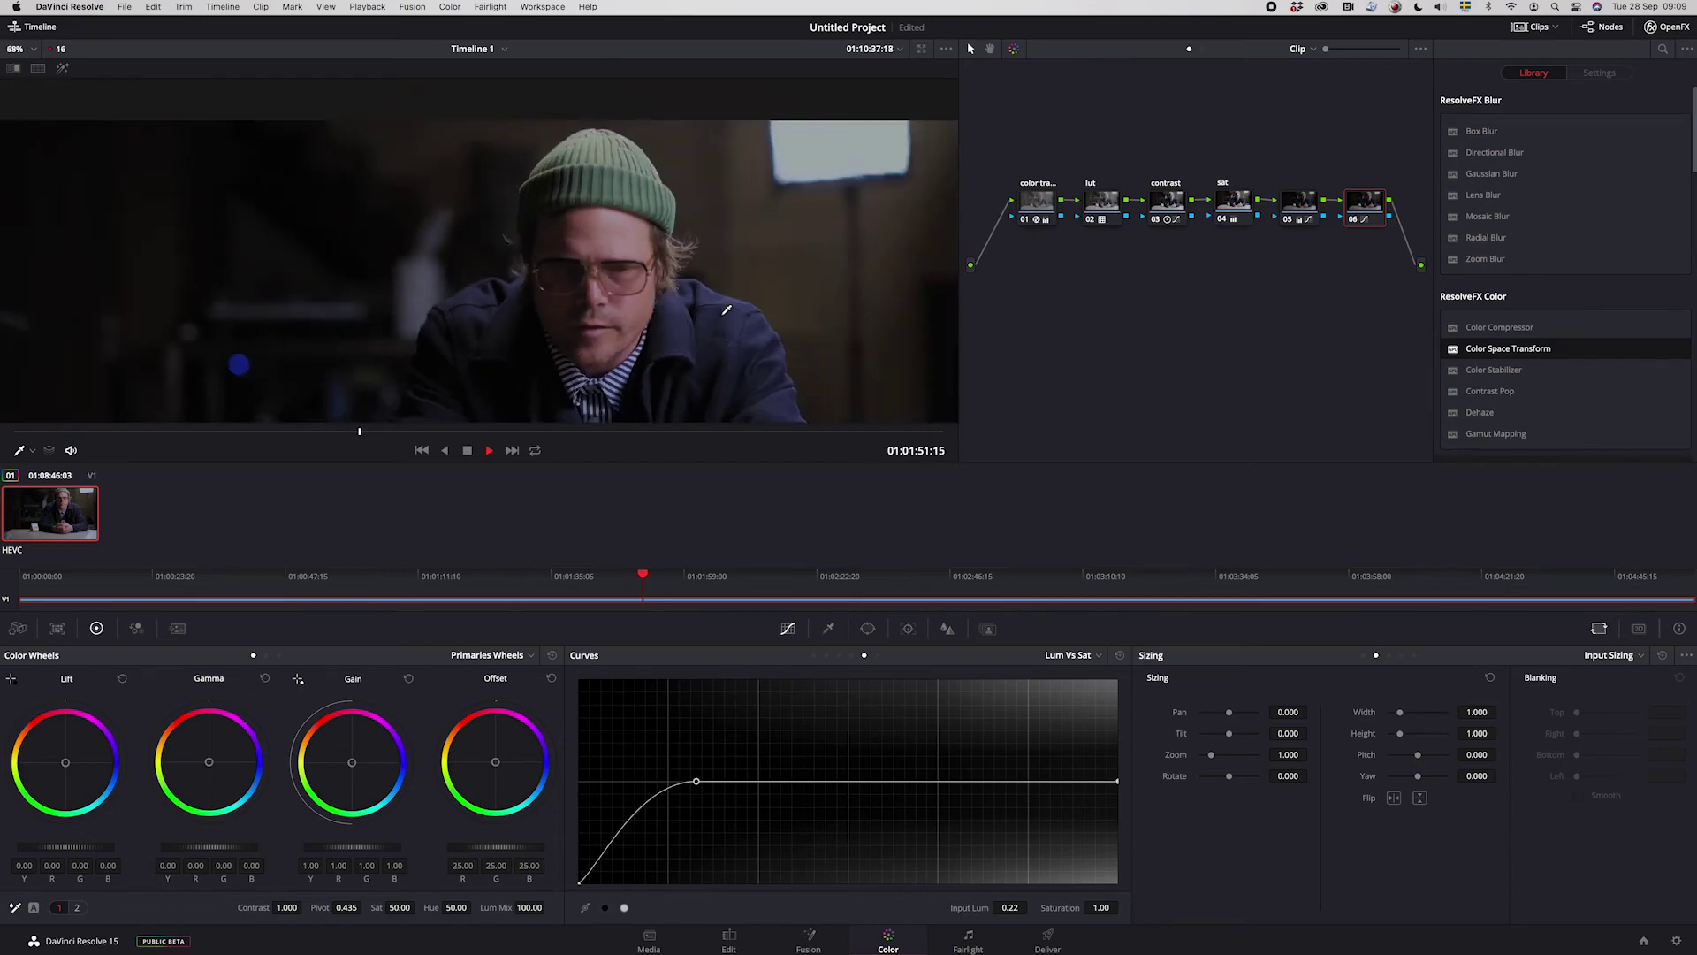
{"action": "scroll", "coordinate": [727, 310], "scroll_direction": "up", "scroll_amount": 8}
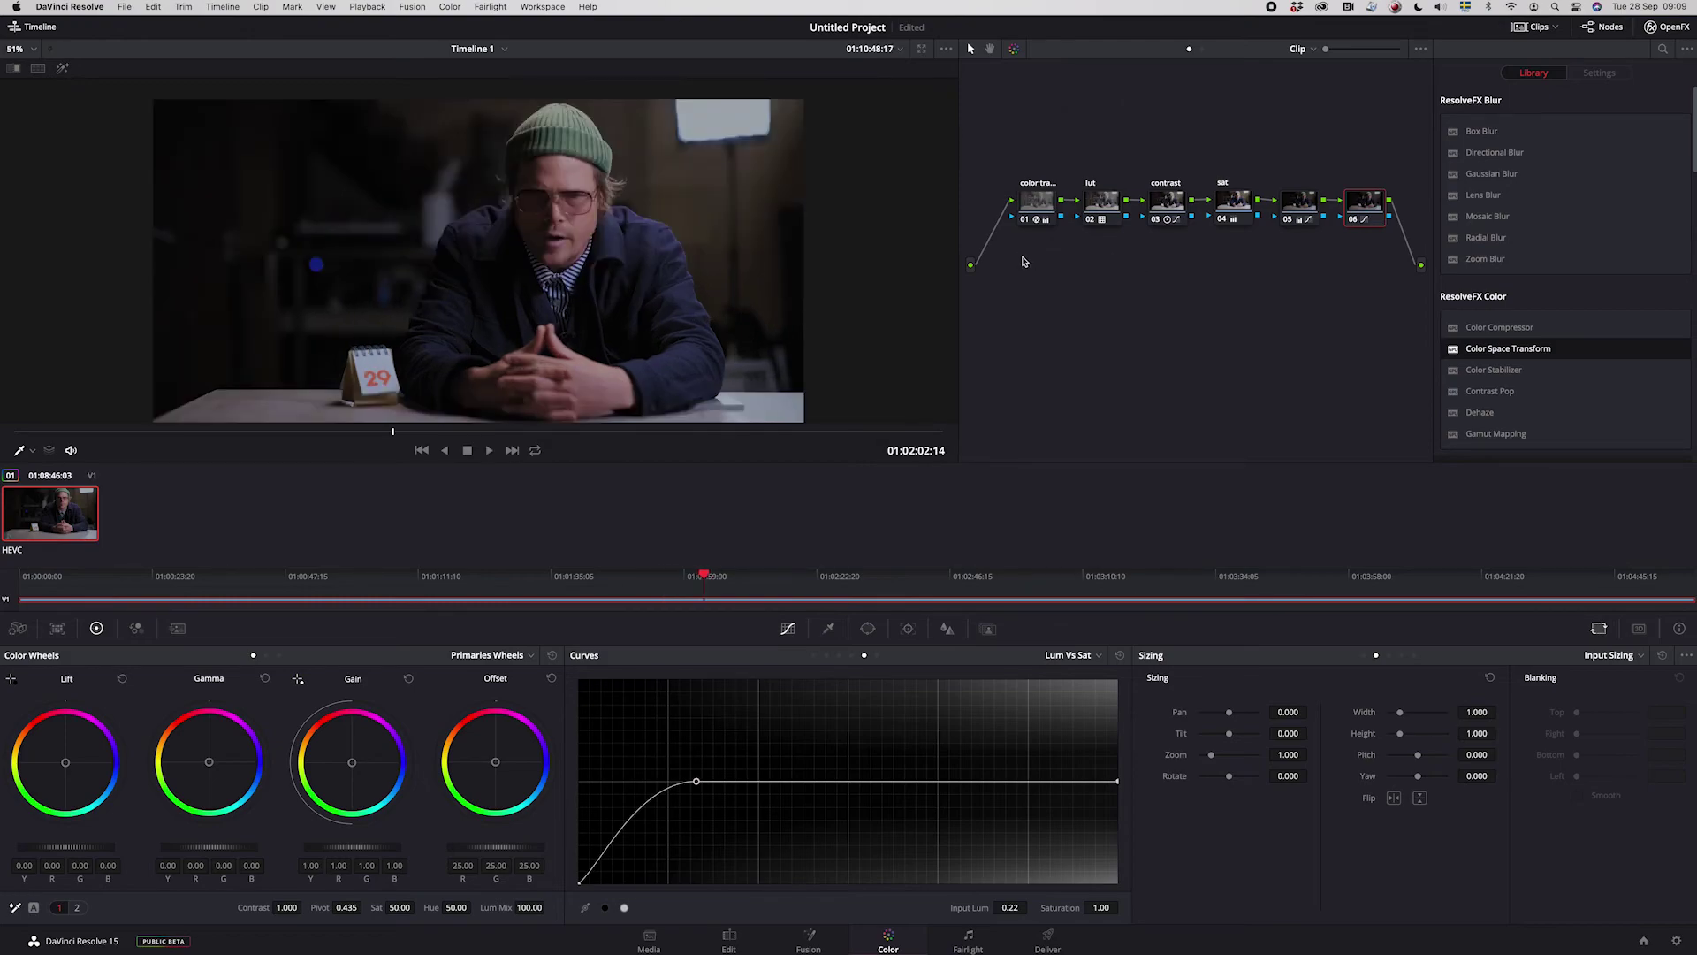
- Add a corrector node and insert it between the source input and node 01
{"action": "right_click", "coordinate": [1023, 261]}
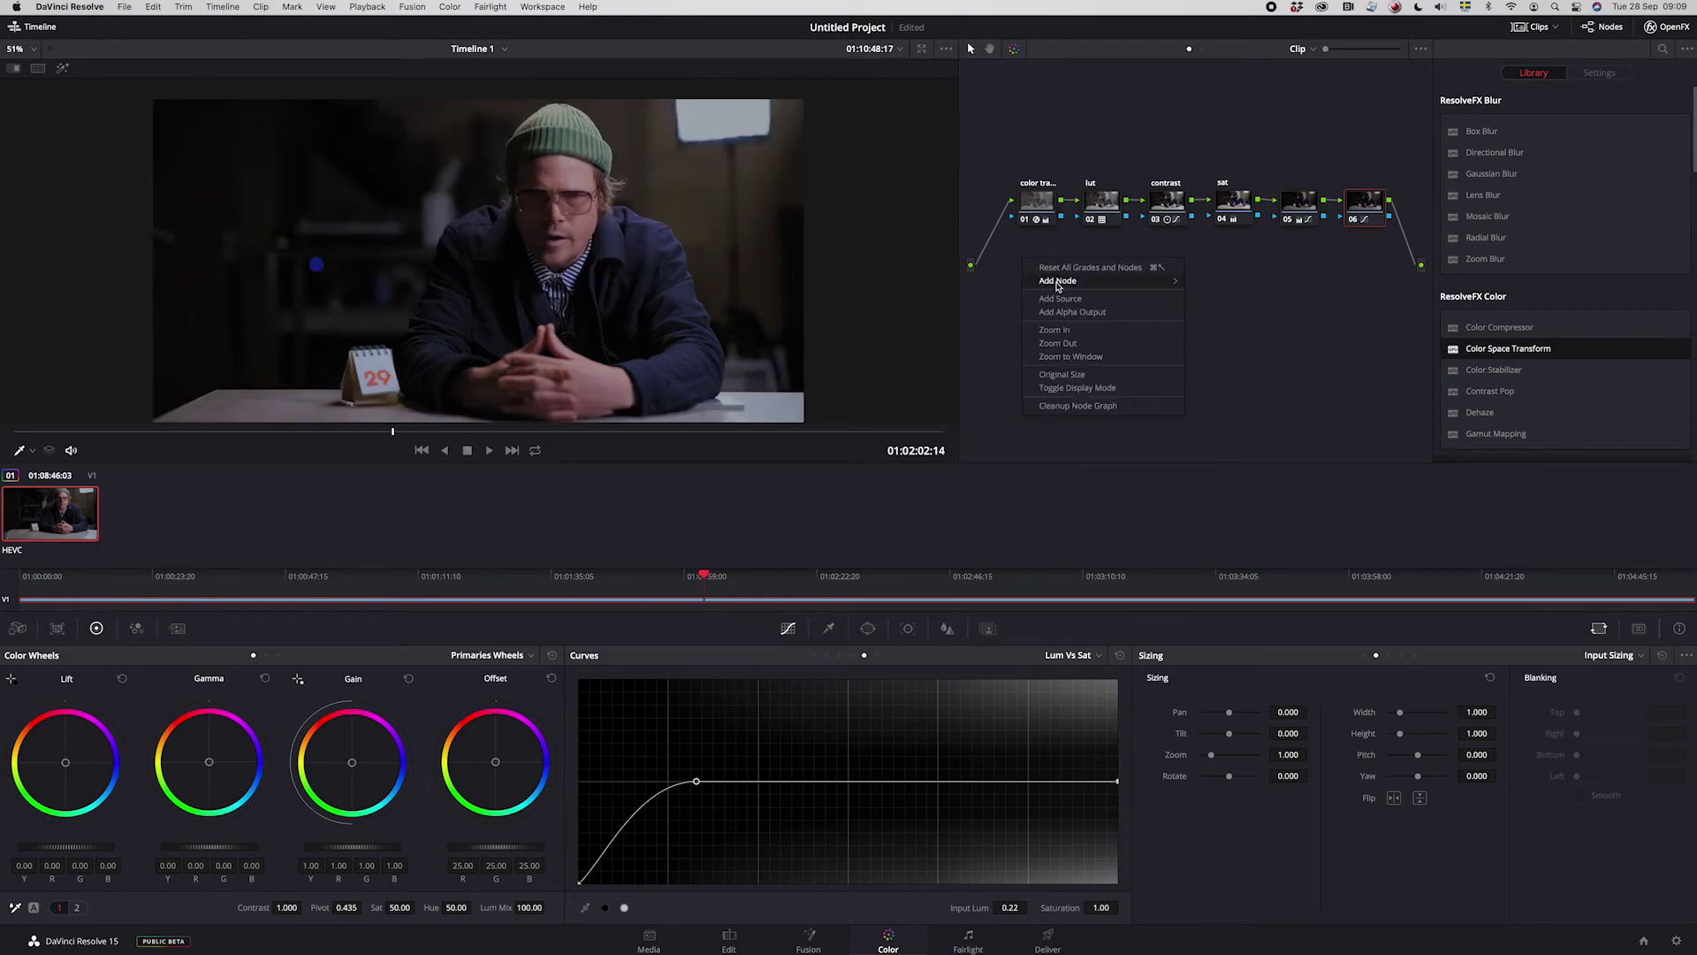
{"action": "mouse_move", "coordinate": [1134, 281]}
{"action": "left_click", "coordinate": [1219, 285]}
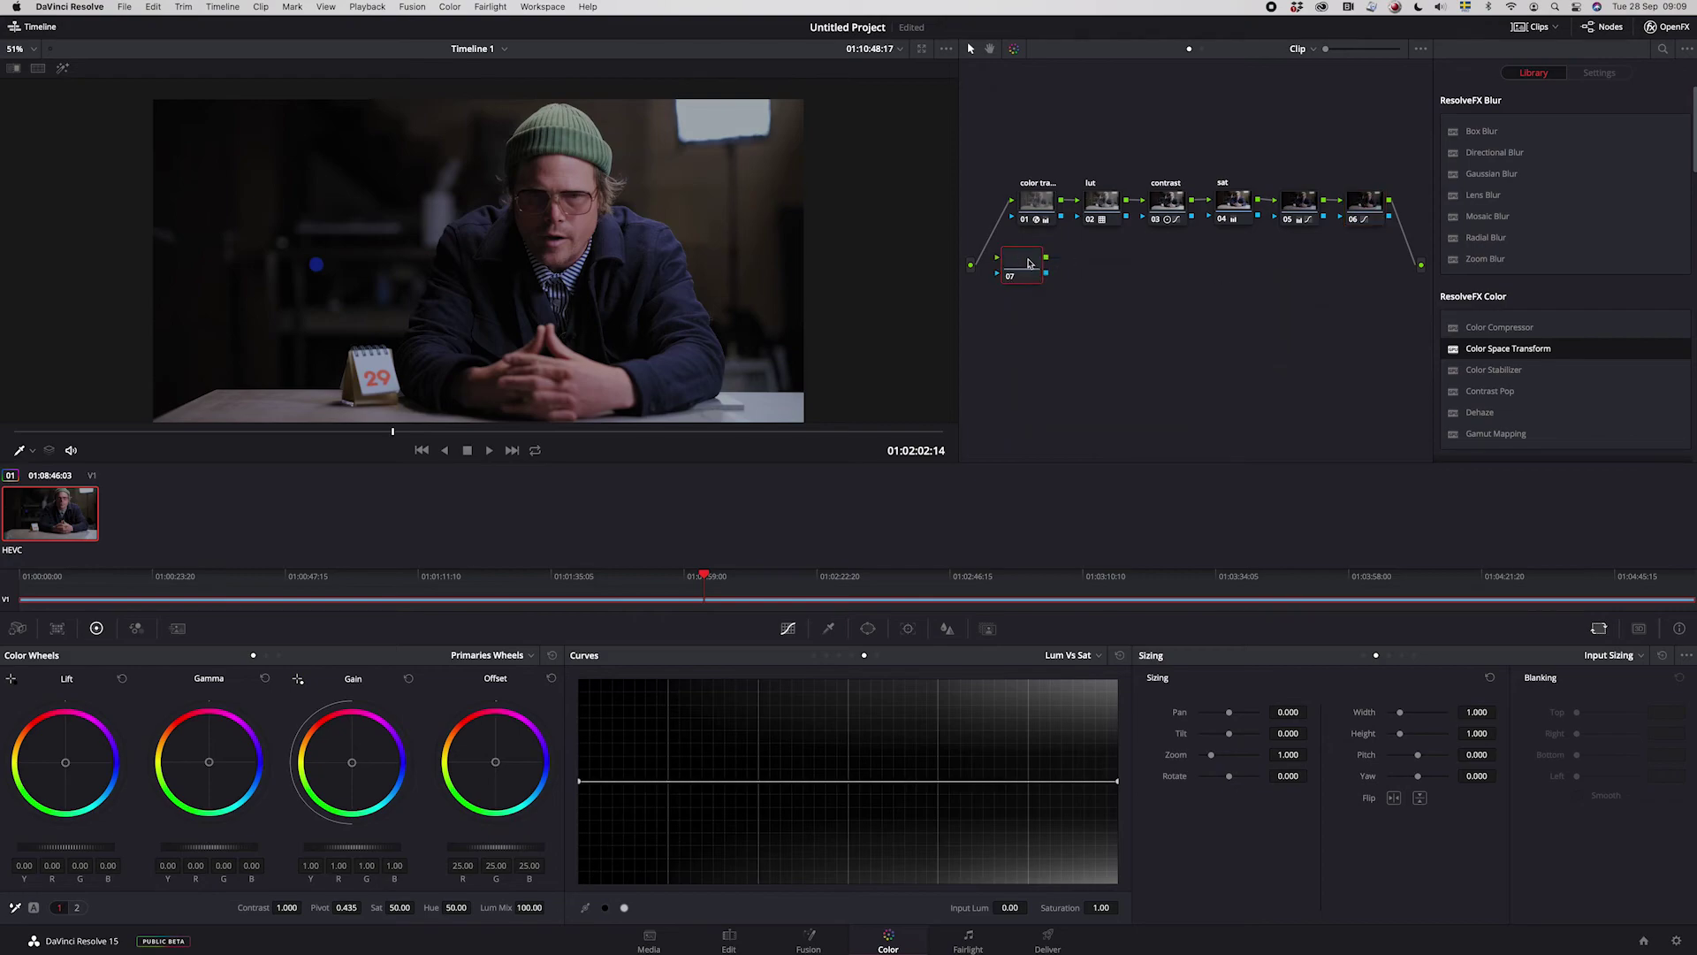
{"action": "left_click_drag", "start_coordinate": [1041, 261], "coordinate": [1000, 237]}
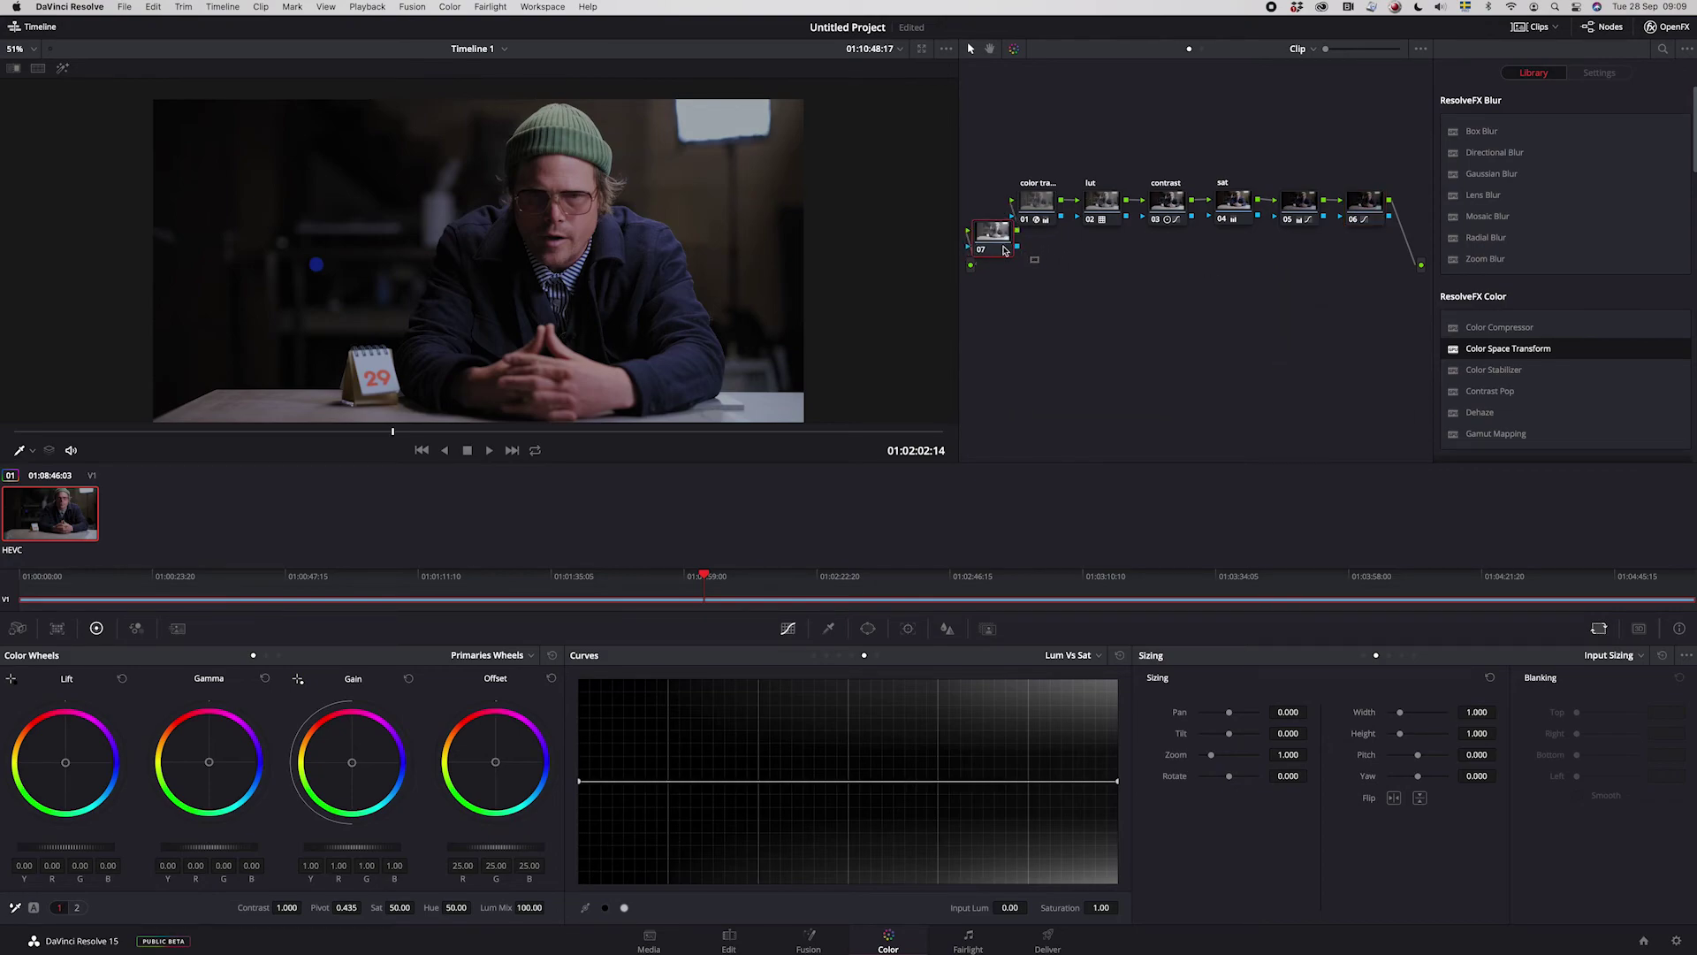
- Give node 07 temporal noise reduction with 3 frames, Better motion estimation, and luma and chroma thresholds of 10
{"action": "left_click", "coordinate": [177, 627]}
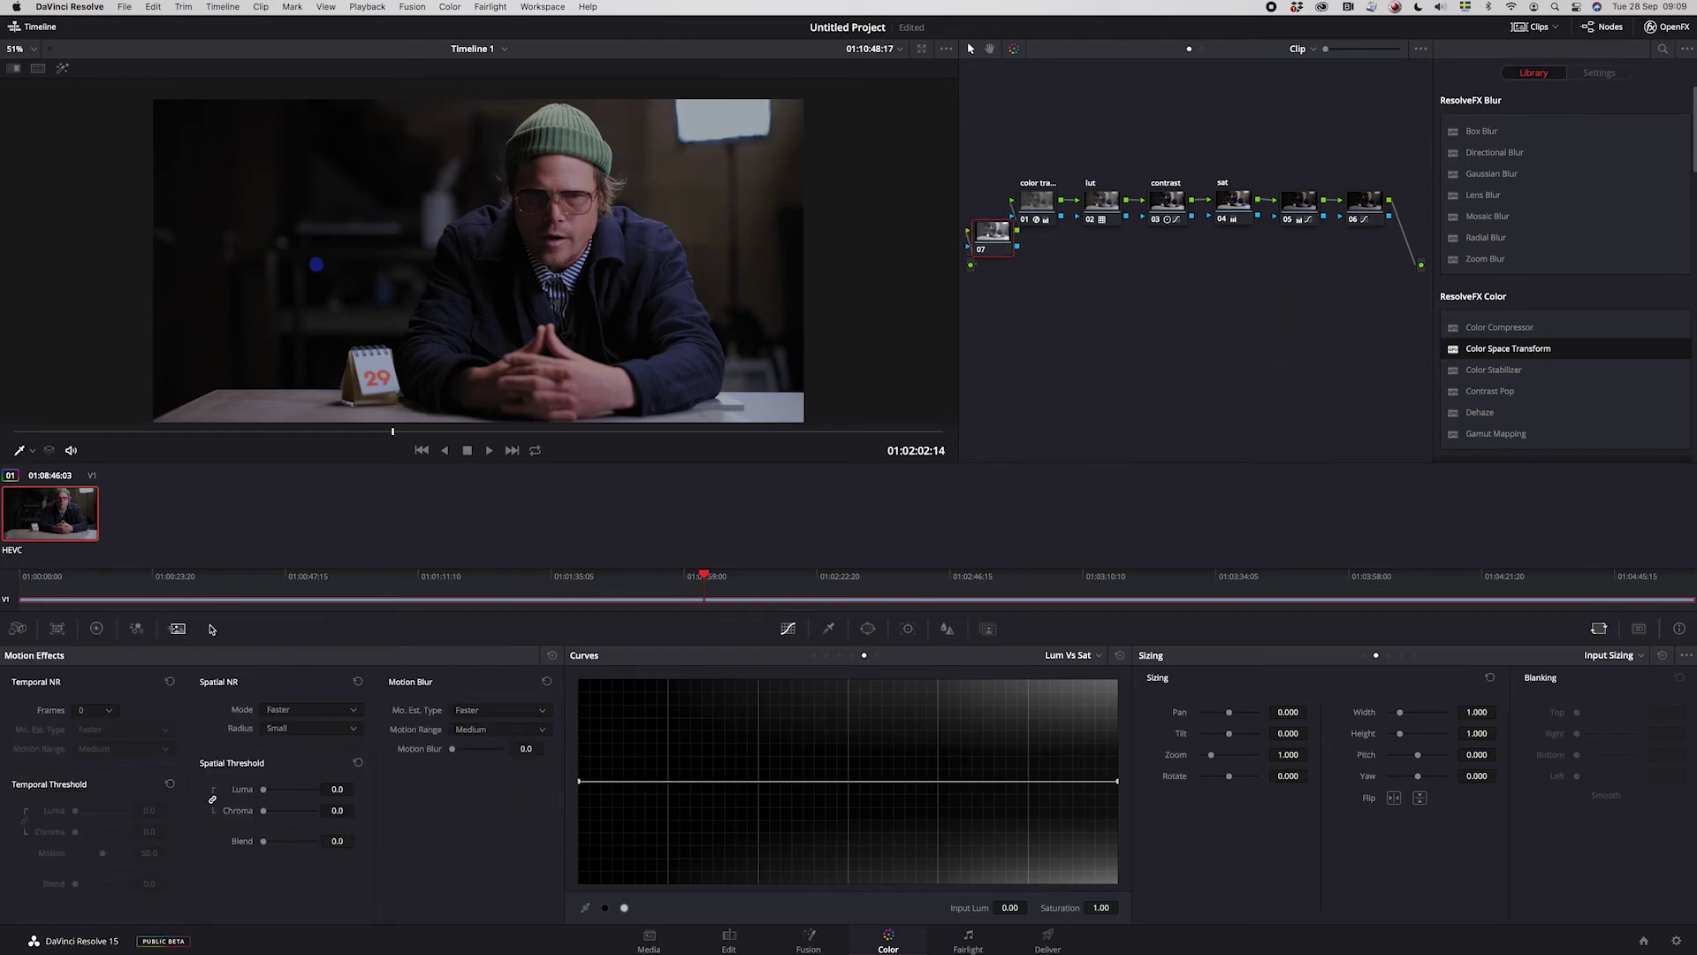
{"action": "left_click", "coordinate": [115, 712]}
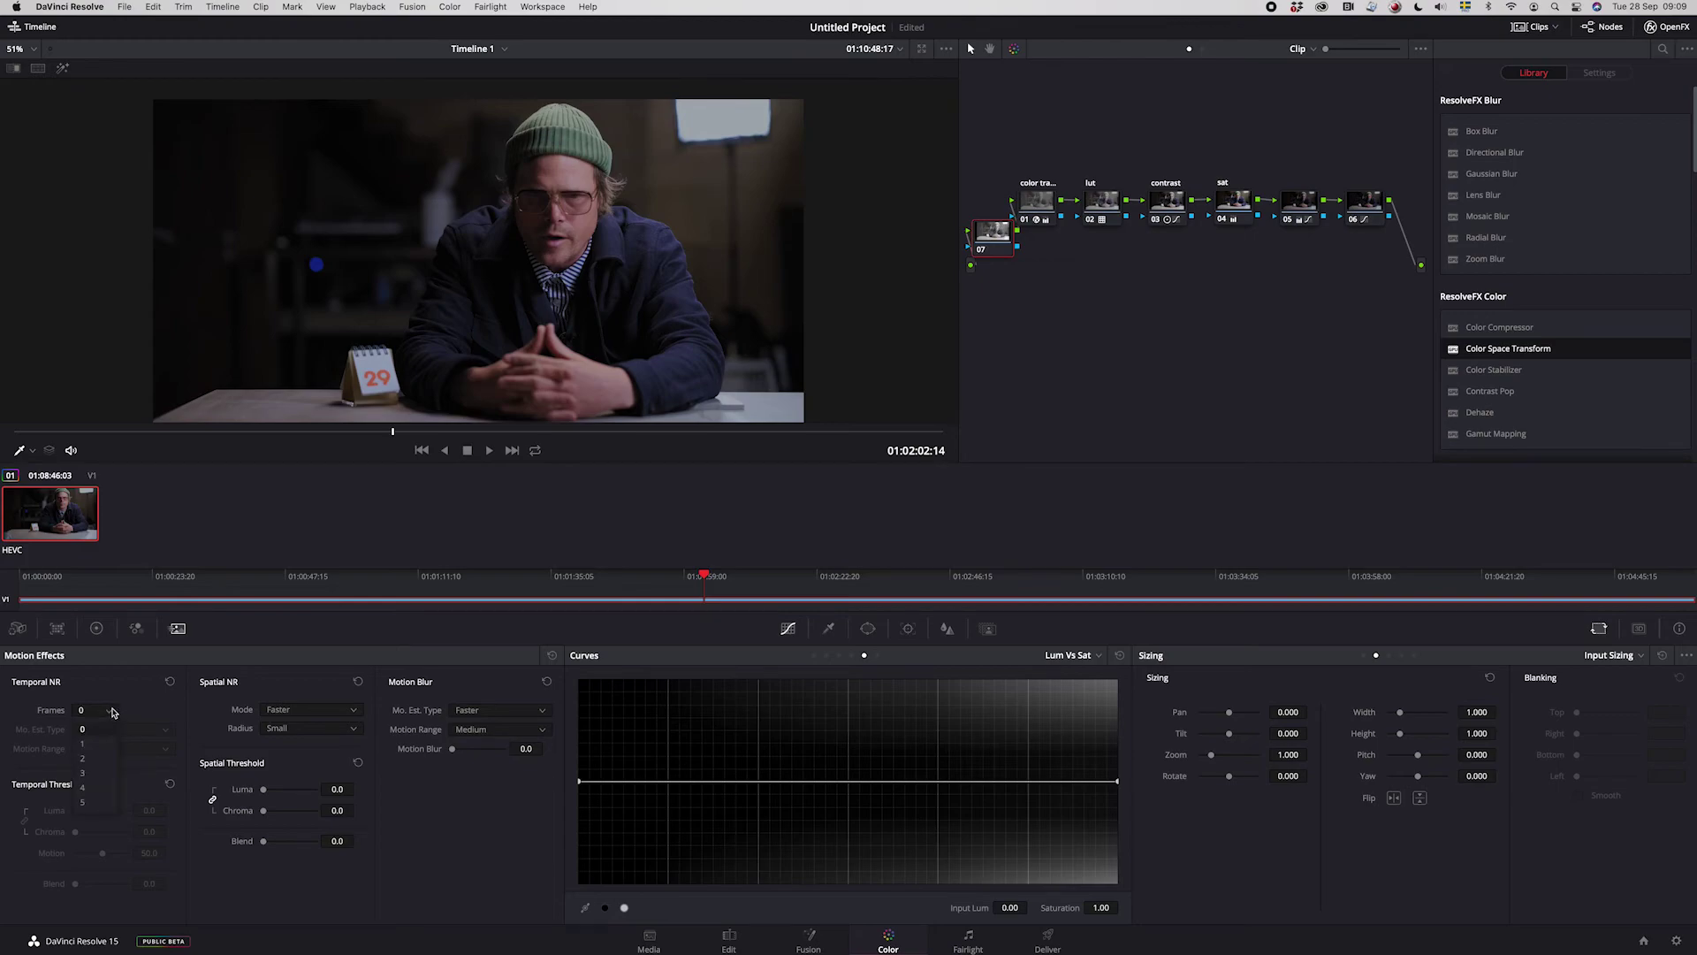
{"action": "left_click", "coordinate": [89, 774]}
{"action": "left_click", "coordinate": [166, 732]}
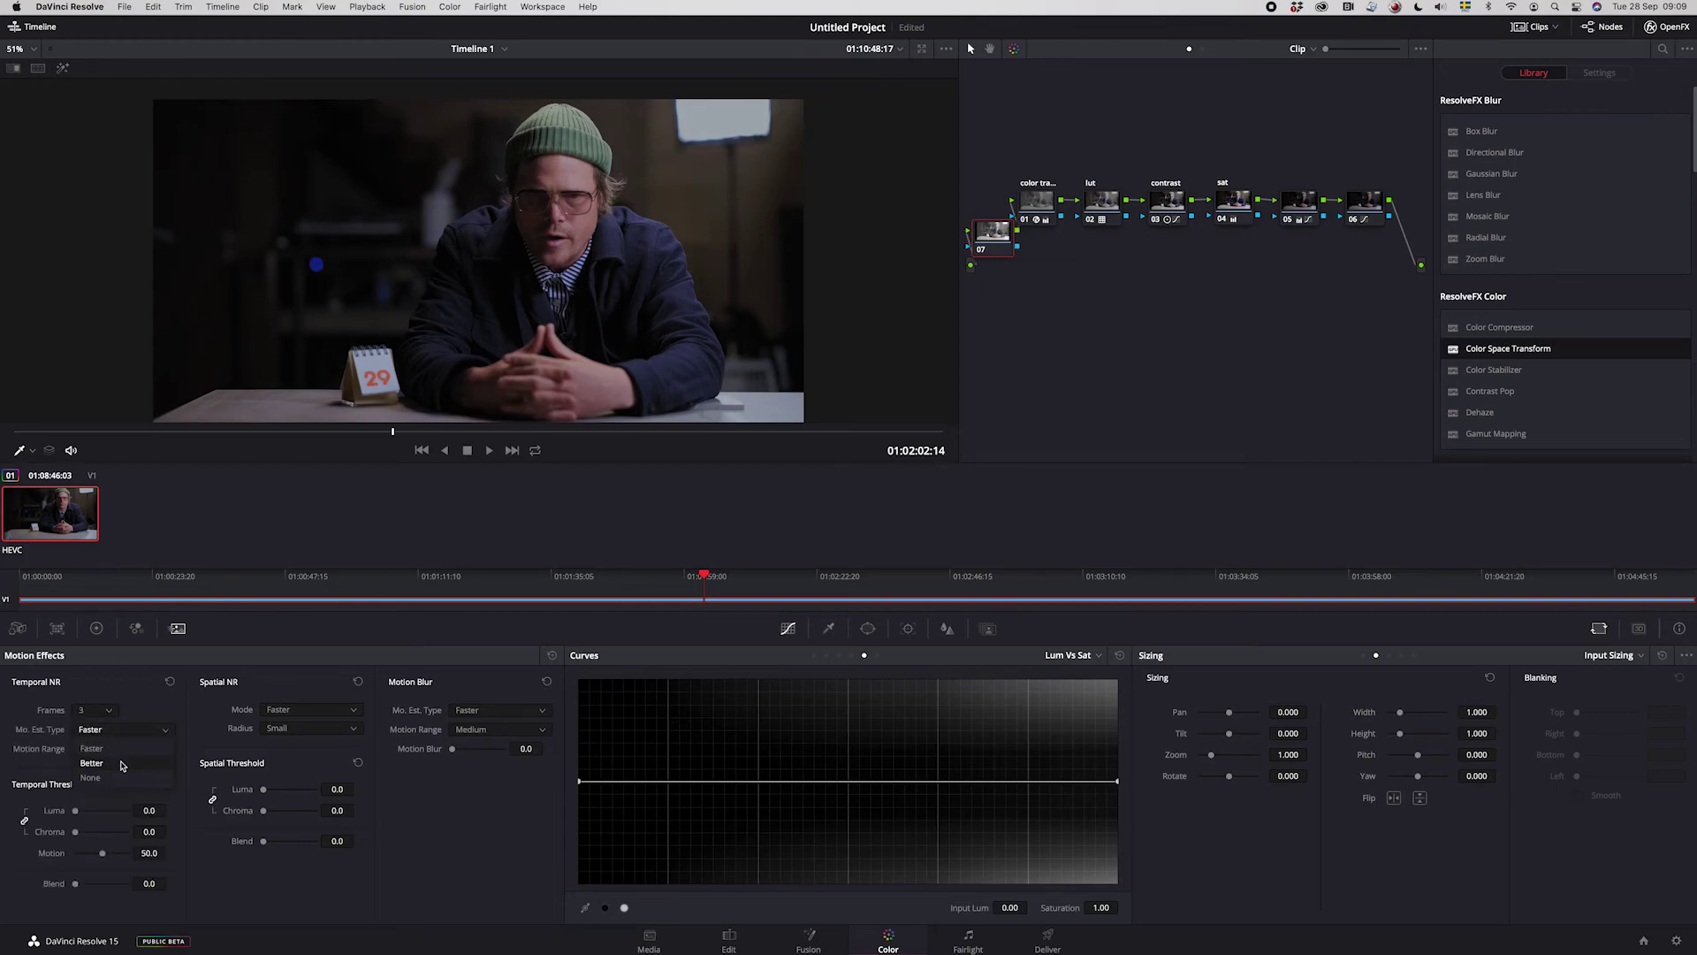
{"action": "left_click", "coordinate": [122, 766]}
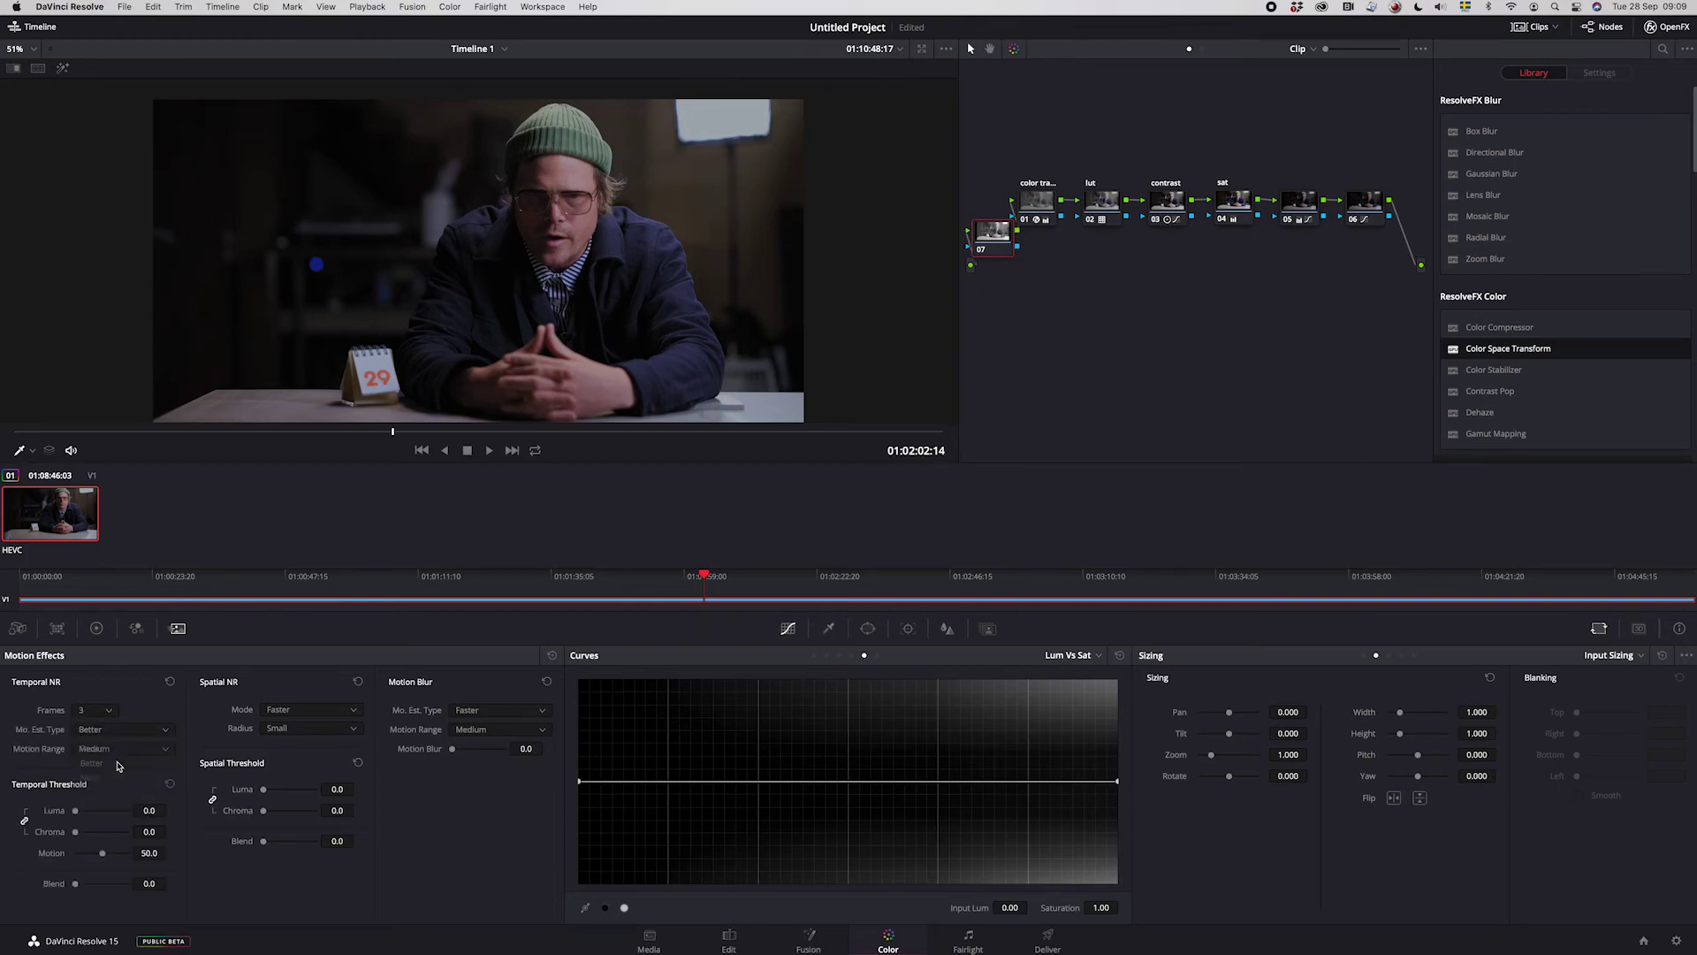
{"action": "left_click", "coordinate": [148, 809]}
{"action": "key", "text": "Return"}
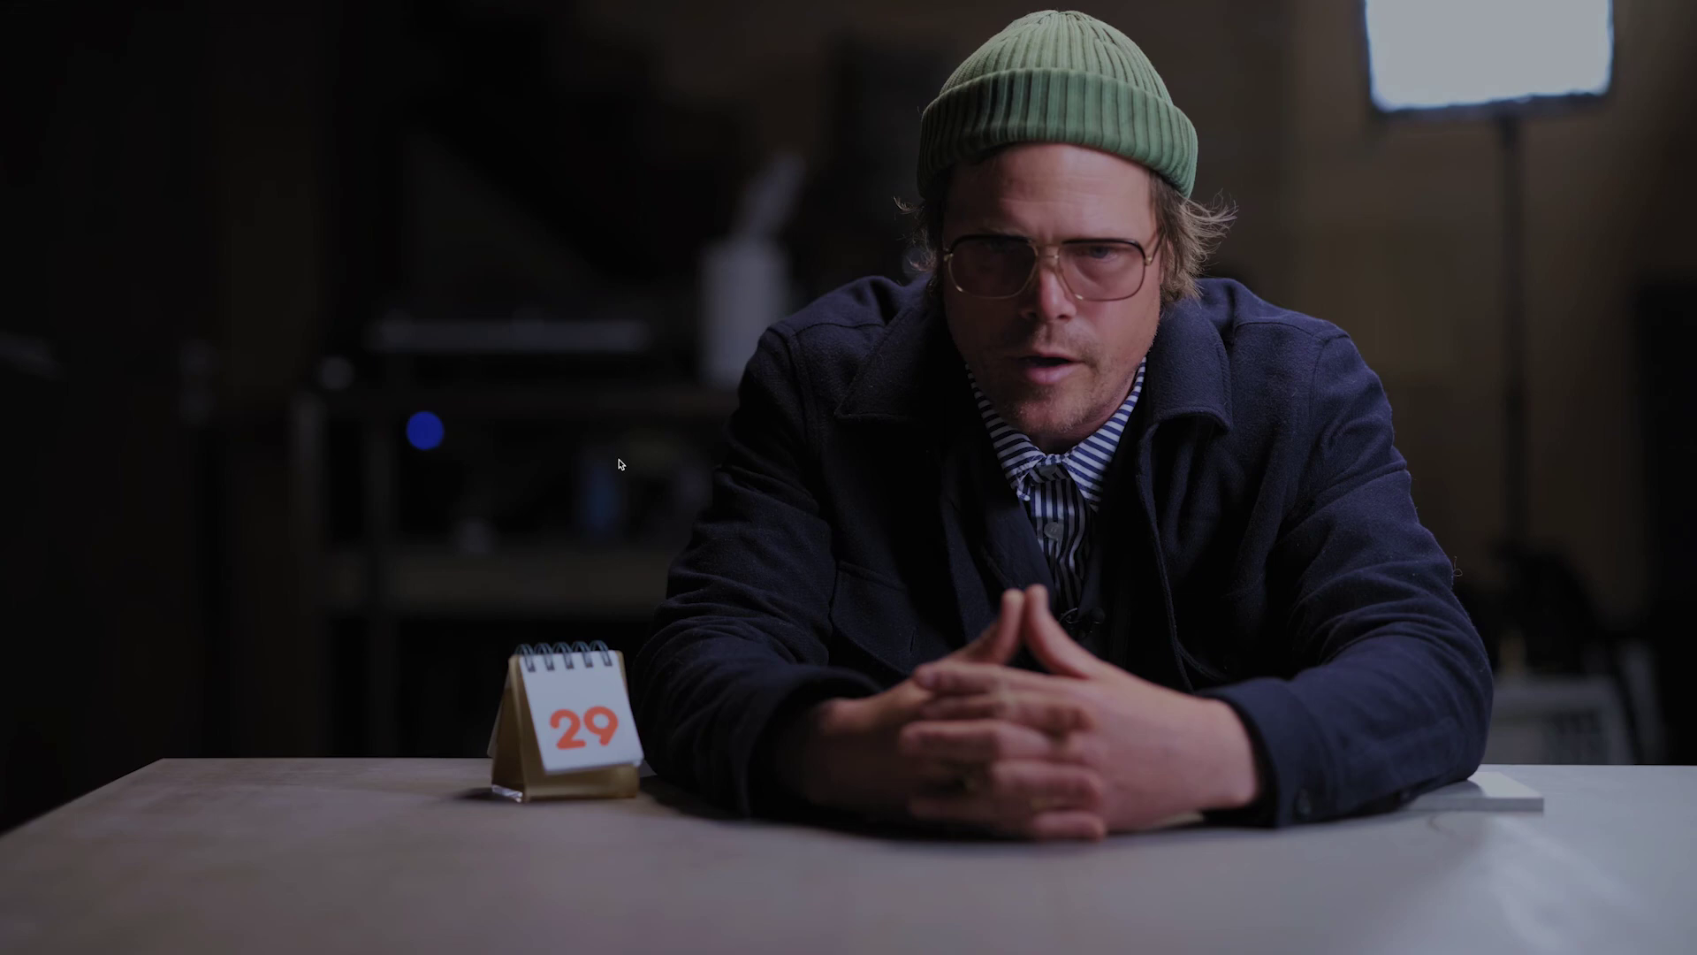
- Leave the full-screen view and delete noise reduction node 07 from the start of the node chain
{"action": "key", "text": "Escape"}
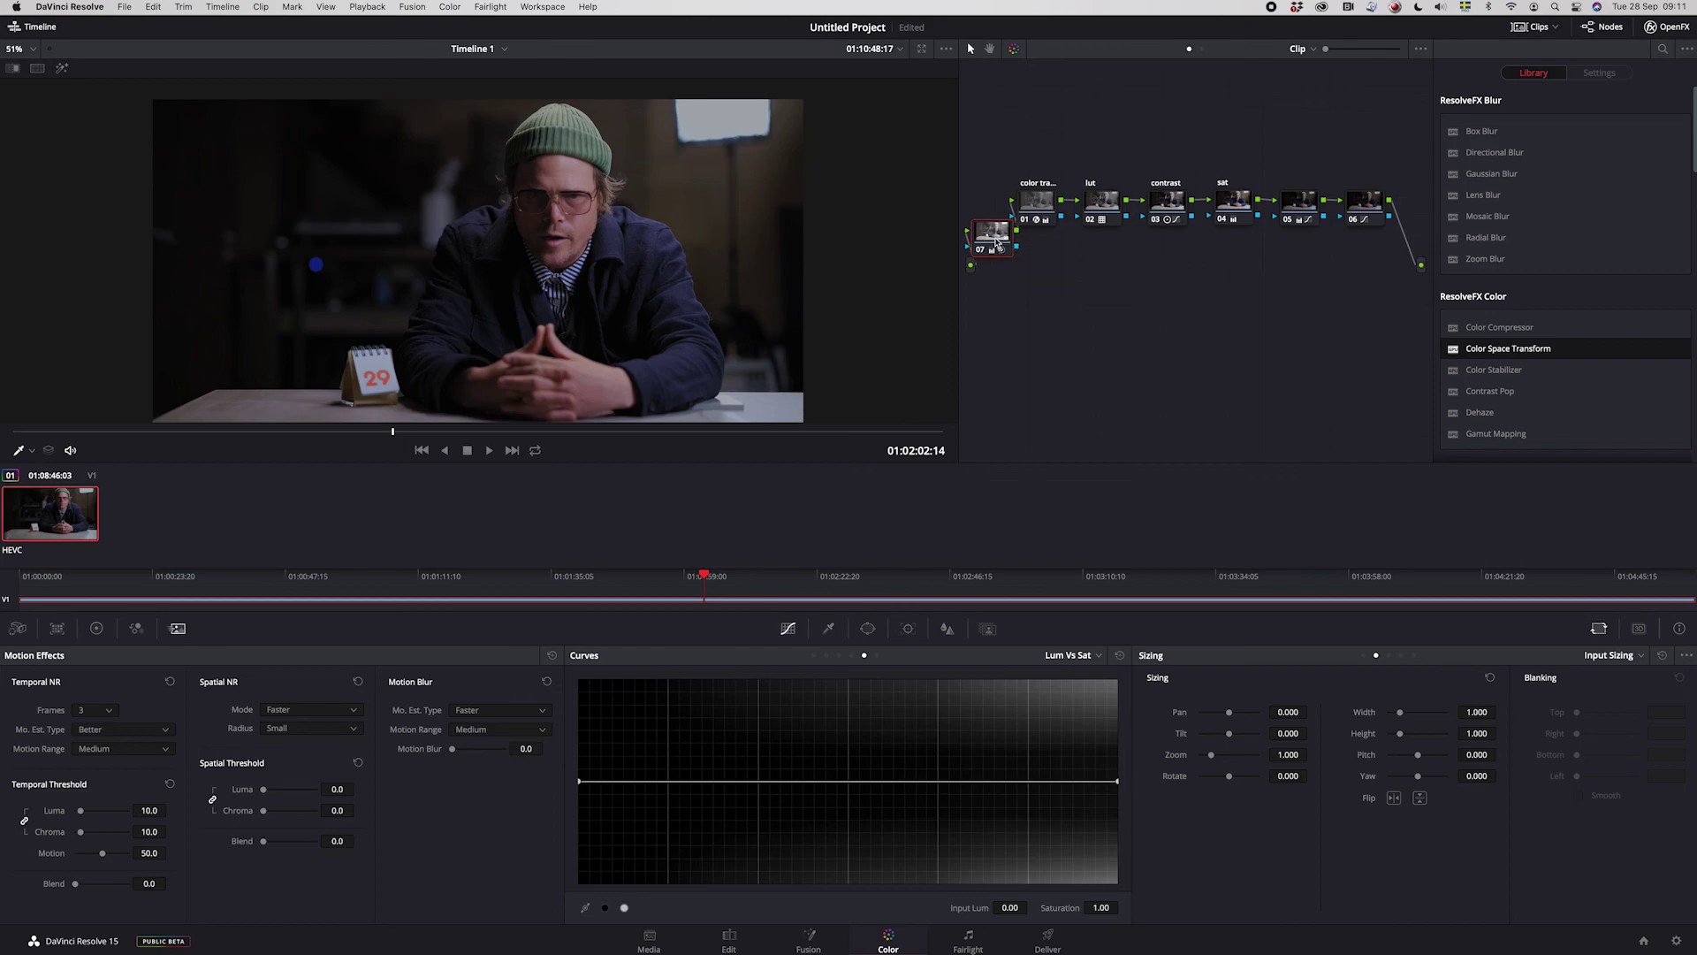
{"action": "key", "text": "Delete"}
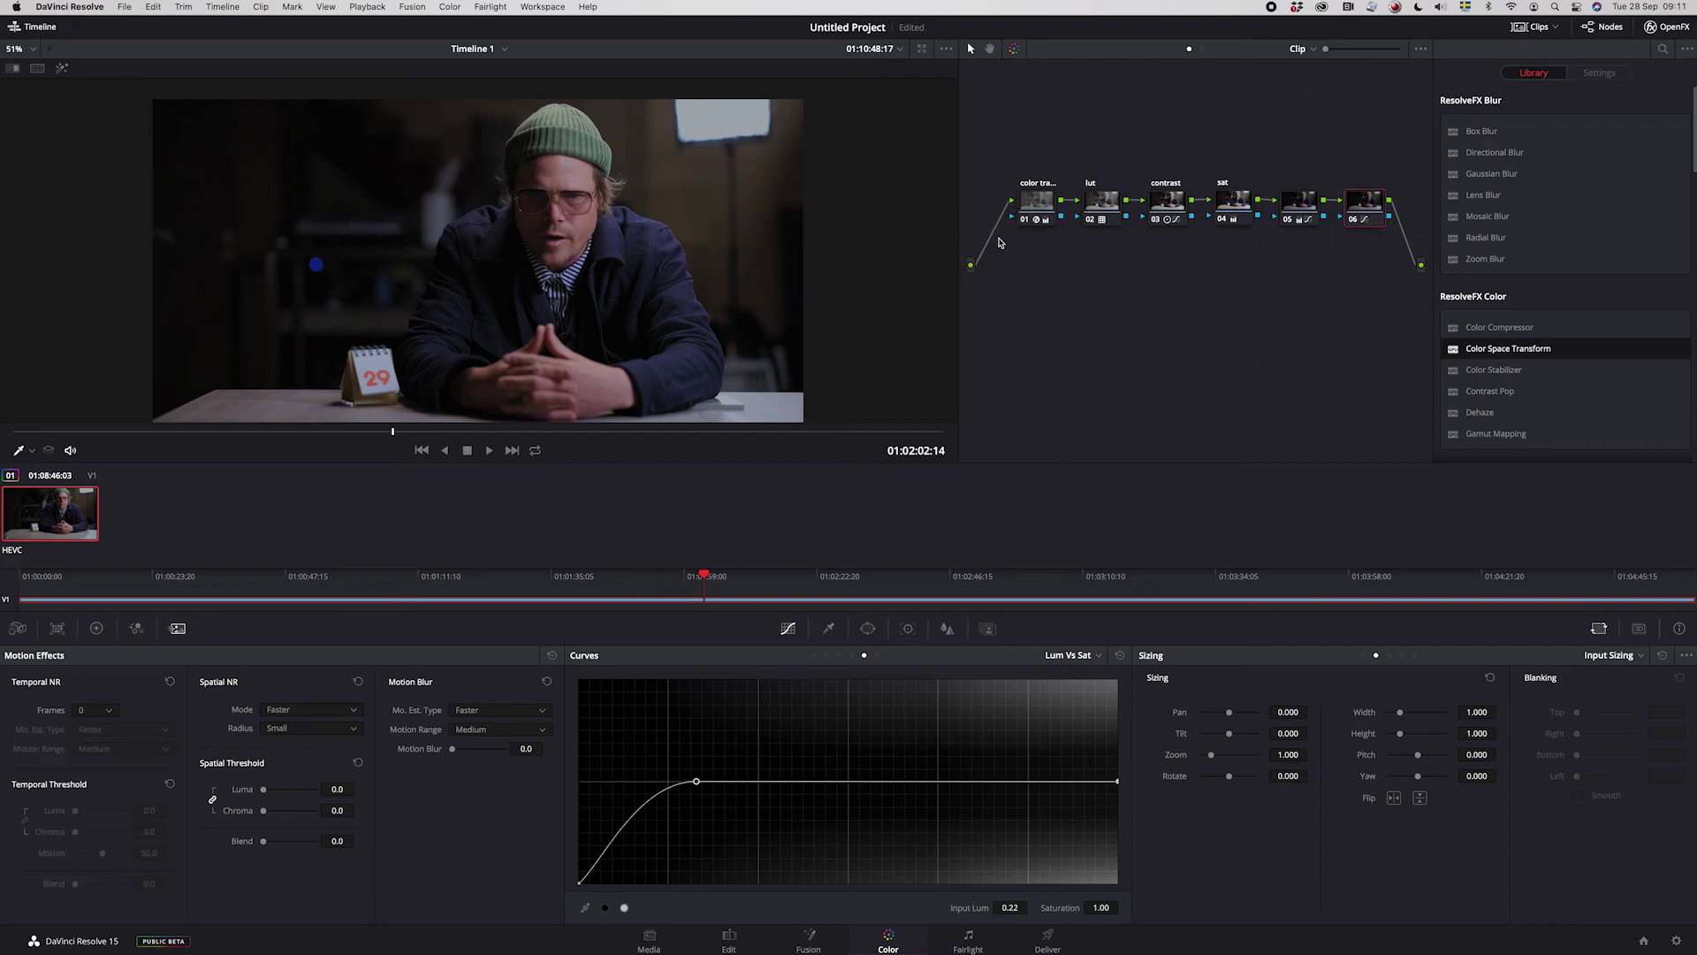